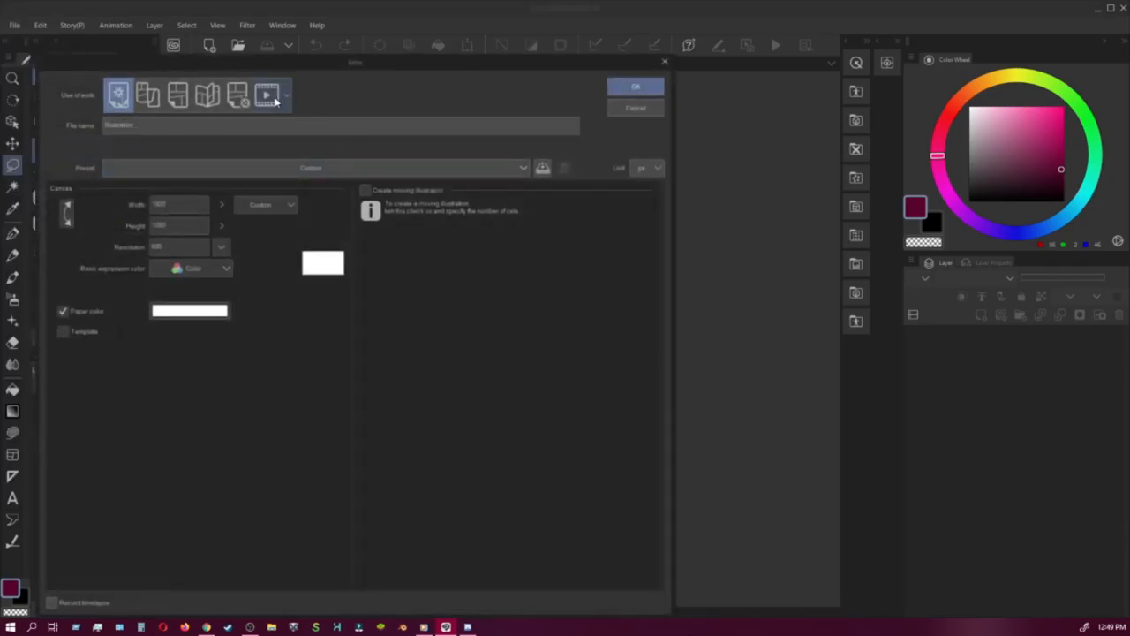
# Step: Create a new animation canvas at 1920 × 1080 px, 30 fps, with a playback time of 120 frames
pyautogui.click(269, 97)
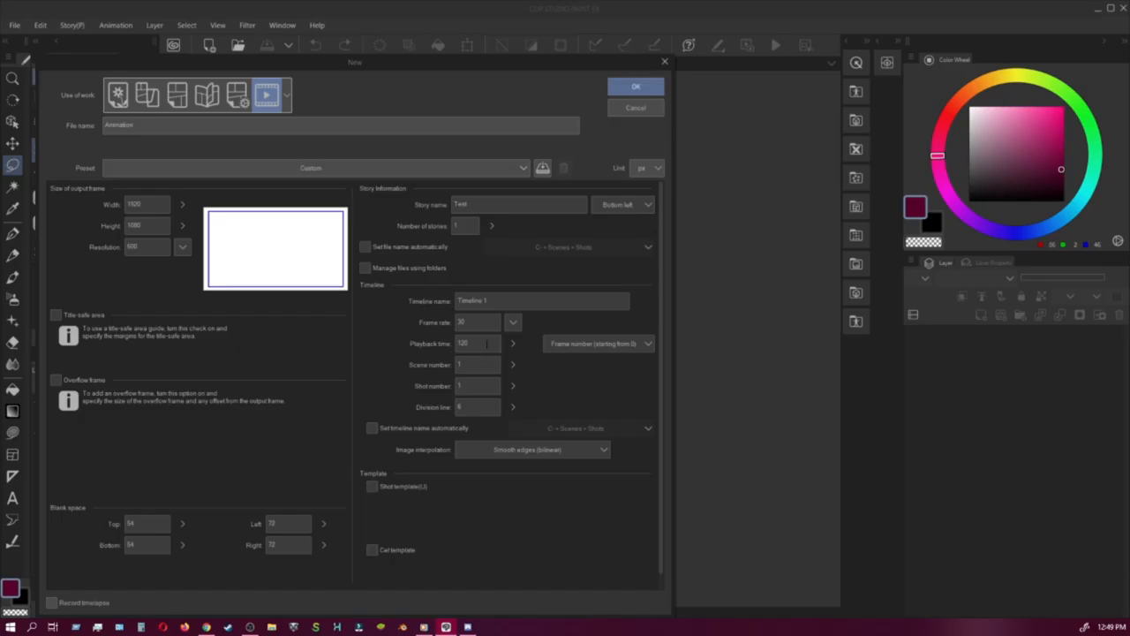
pyautogui.click(514, 345)
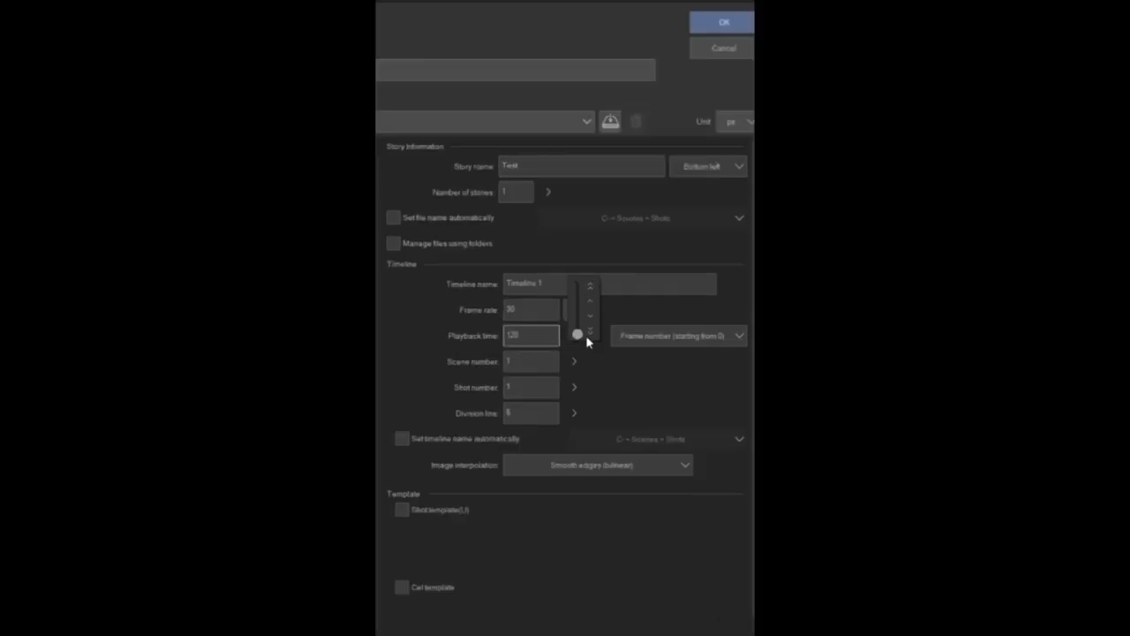
pyautogui.doubleClick(523, 336)
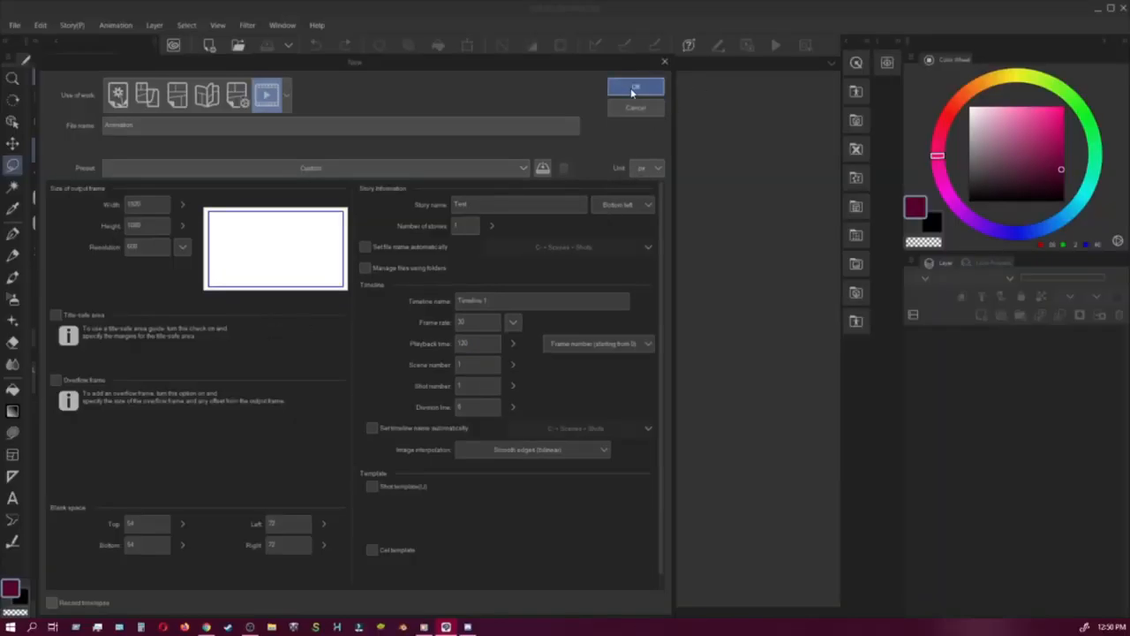
pyautogui.click(640, 87)
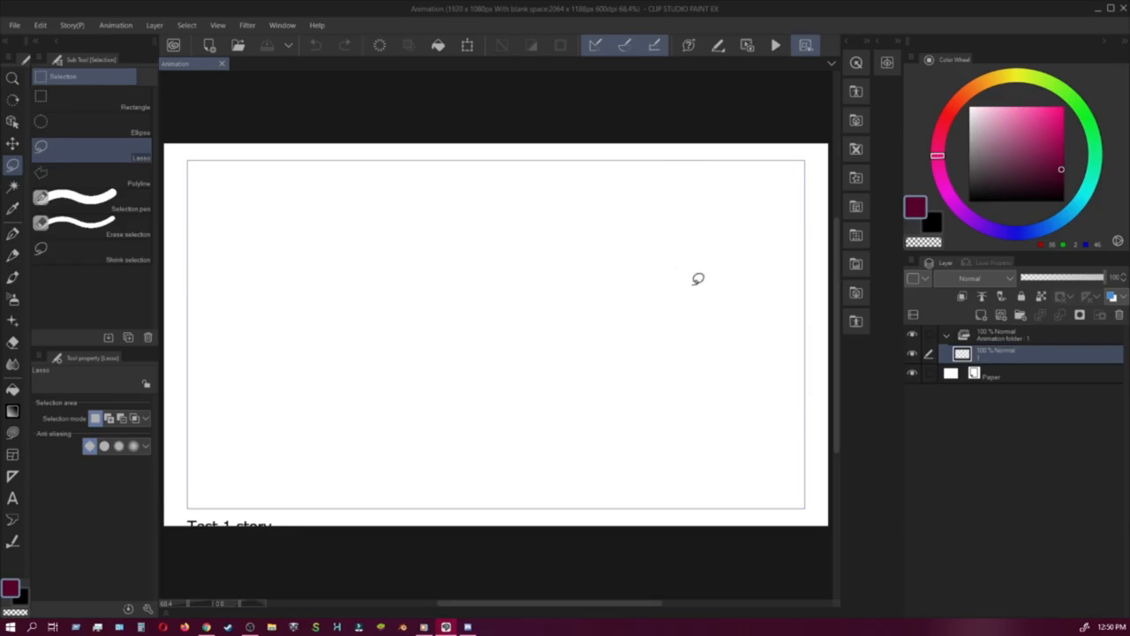
# Step: Show the timeline and select the animation folder's track
pyautogui.click(165, 616)
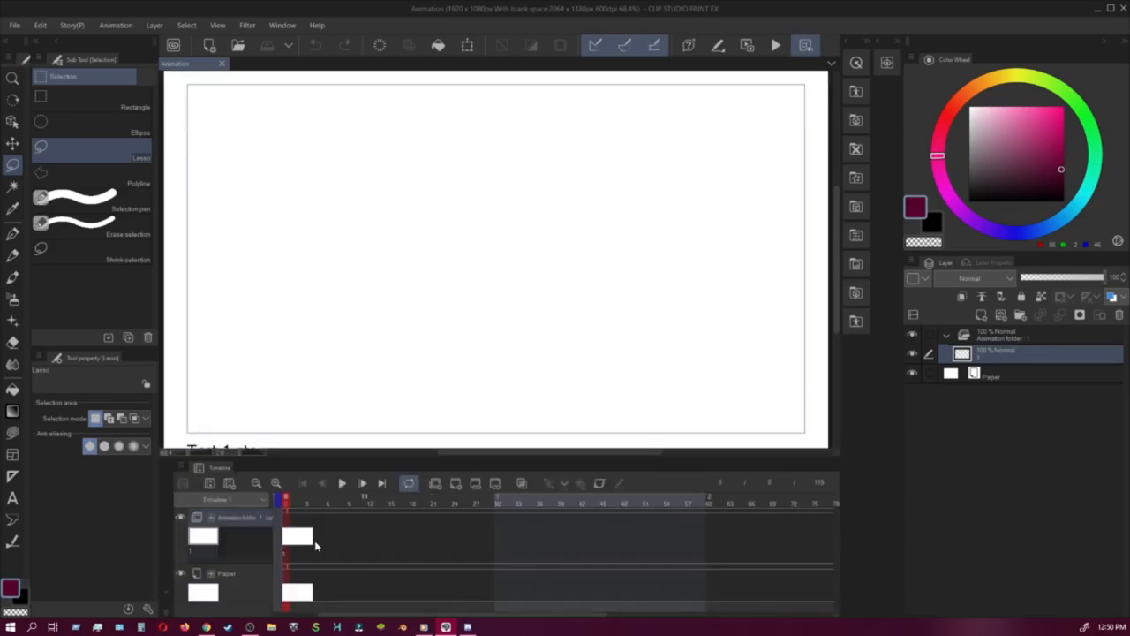
pyautogui.click(355, 544)
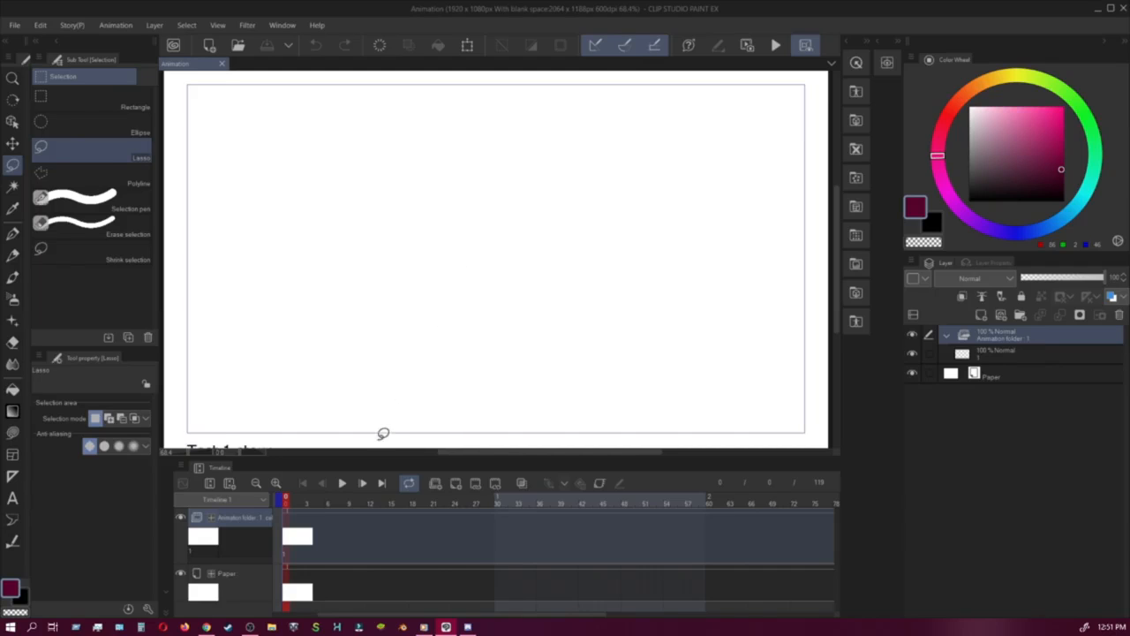
# Step: Scrub the playhead across the opening frames of the timeline and step forward and back frame by frame
pyautogui.click(300, 503)
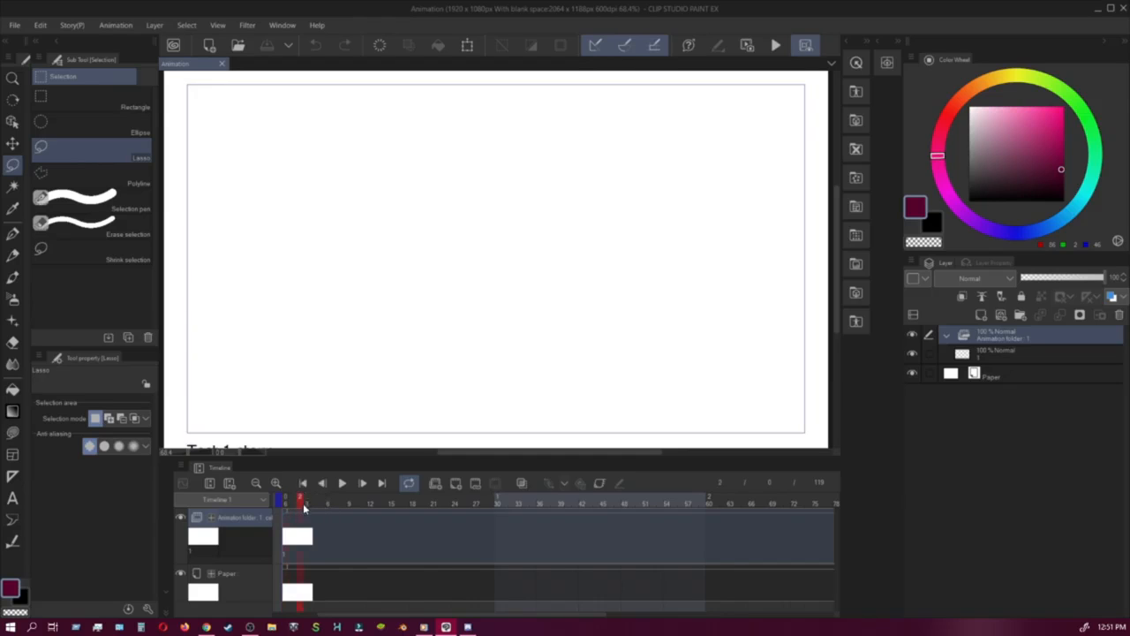
pyautogui.click(287, 504)
pyautogui.click(308, 502)
pyautogui.click(329, 501)
pyautogui.click(350, 503)
pyautogui.click(284, 504)
pyautogui.click(335, 503)
pyautogui.click(374, 503)
pyautogui.click(287, 503)
pyautogui.click(322, 505)
pyautogui.press('Right')
pyautogui.press('Right')
pyautogui.press('Right')
pyautogui.press('Left')
pyautogui.press('Left')
pyautogui.press('Left')
pyautogui.press('Left')
pyautogui.press('Left')
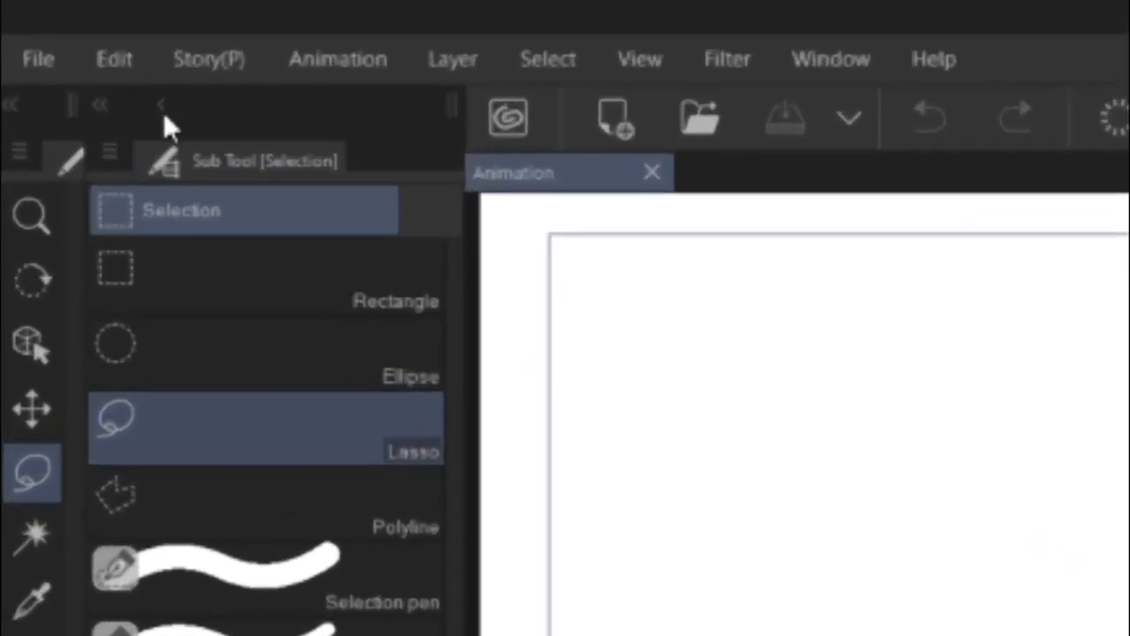
# Step: Open the shortcut settings and expand the main menu's Animation commands
pyautogui.click(48, 65)
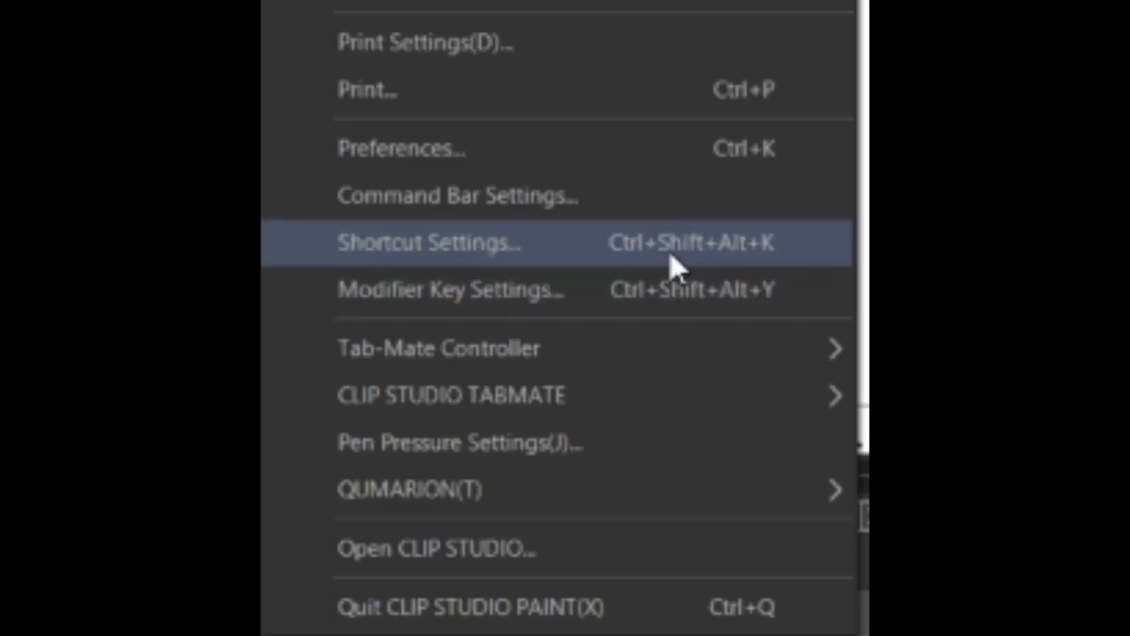
pyautogui.click(634, 247)
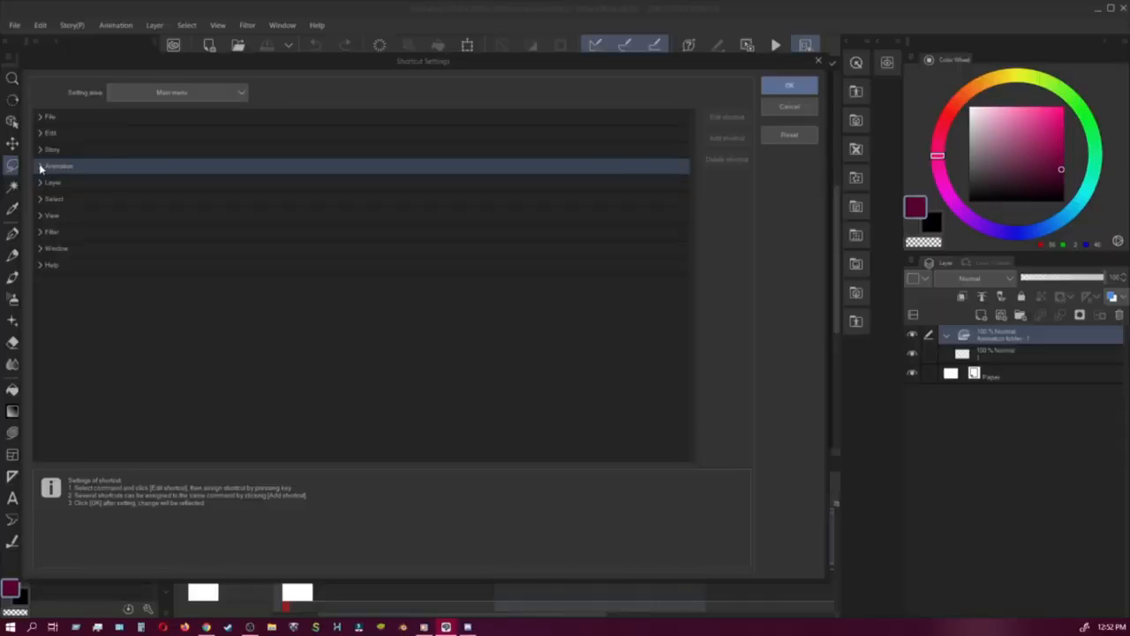
pyautogui.click(92, 231)
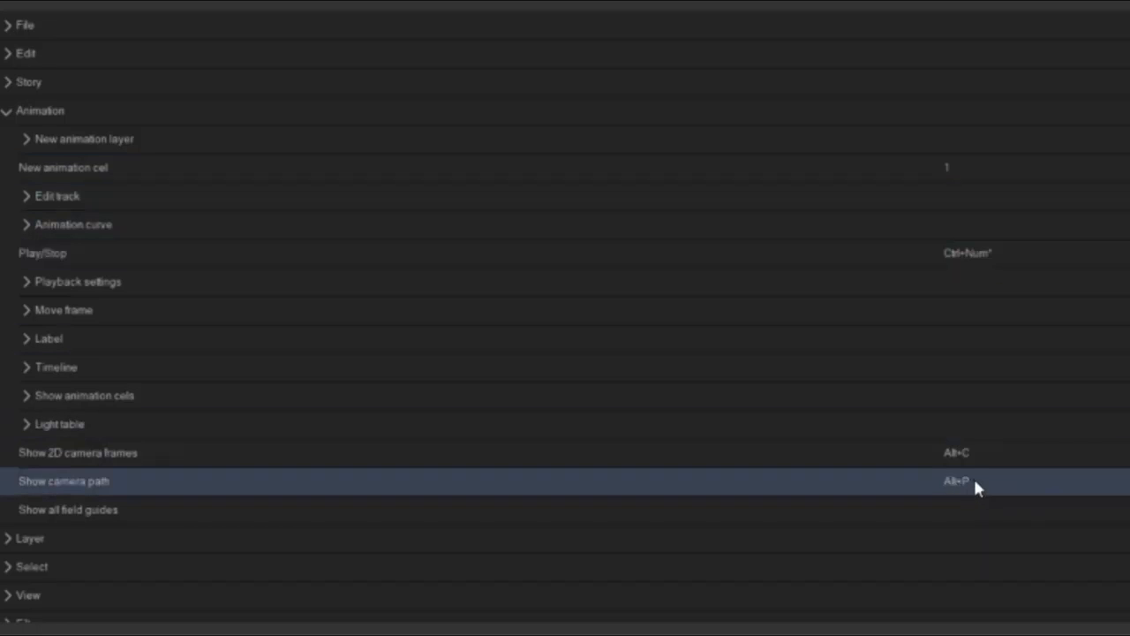
# Step: Review the shortcuts assigned to new animation layers, track editing, animation curves, playback settings and frame movement
pyautogui.click(30, 310)
pyautogui.click(26, 281)
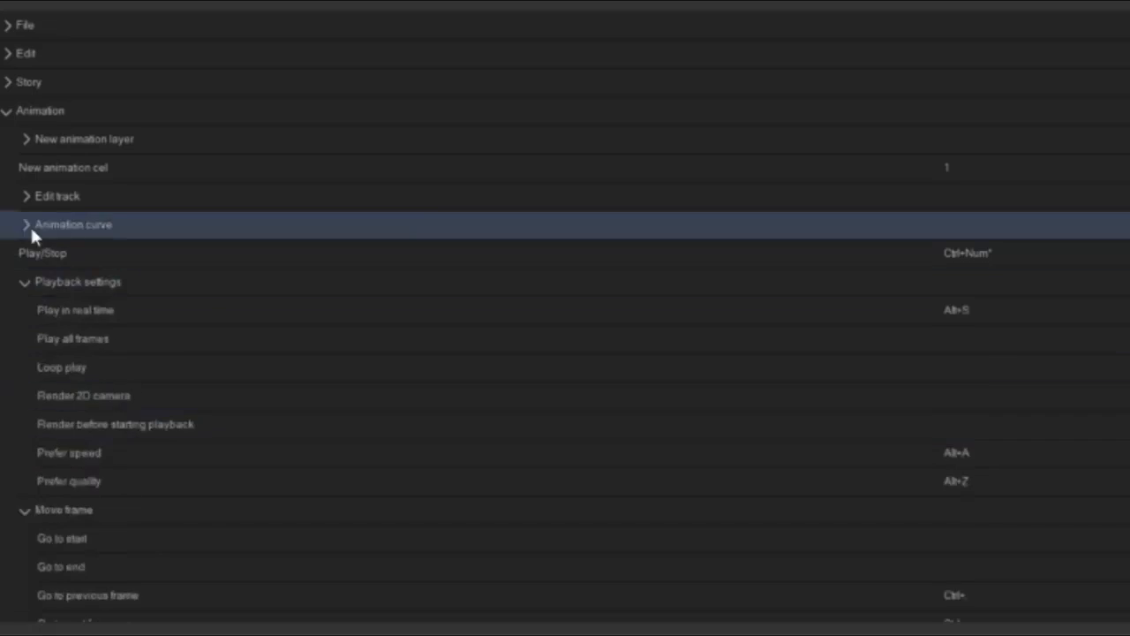
pyautogui.click(26, 196)
pyautogui.click(23, 141)
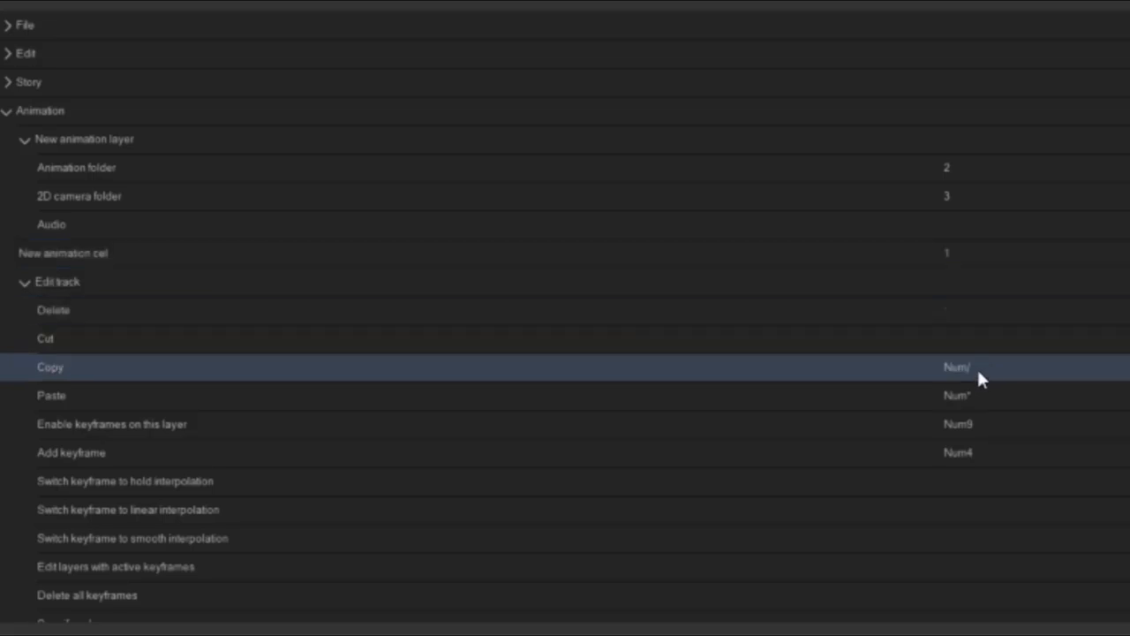
pyautogui.click(25, 281)
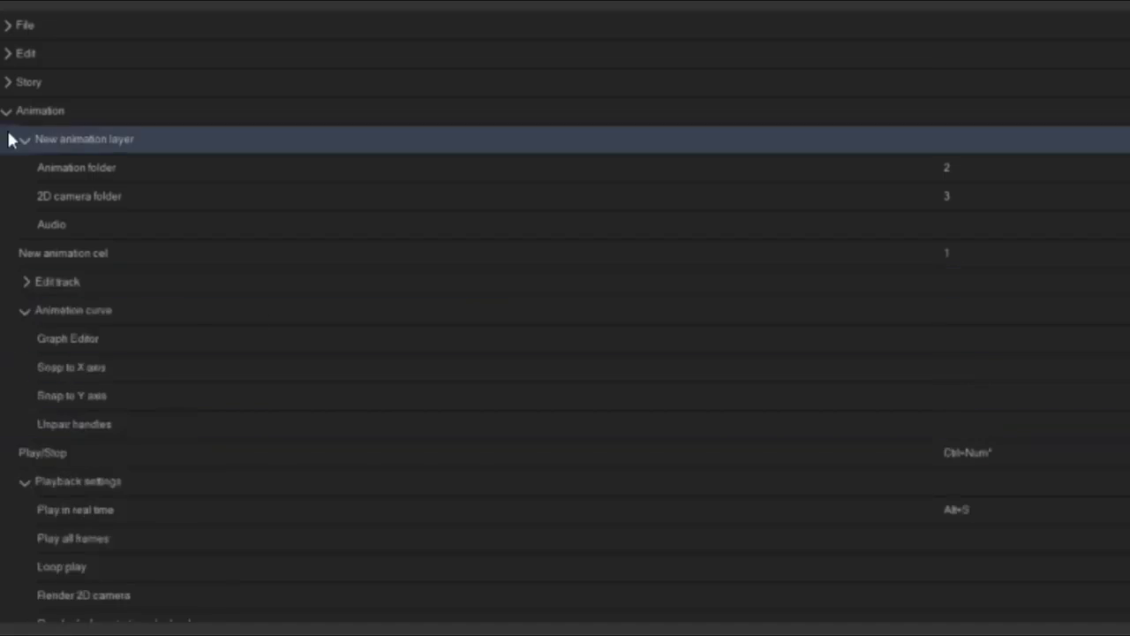
pyautogui.click(25, 139)
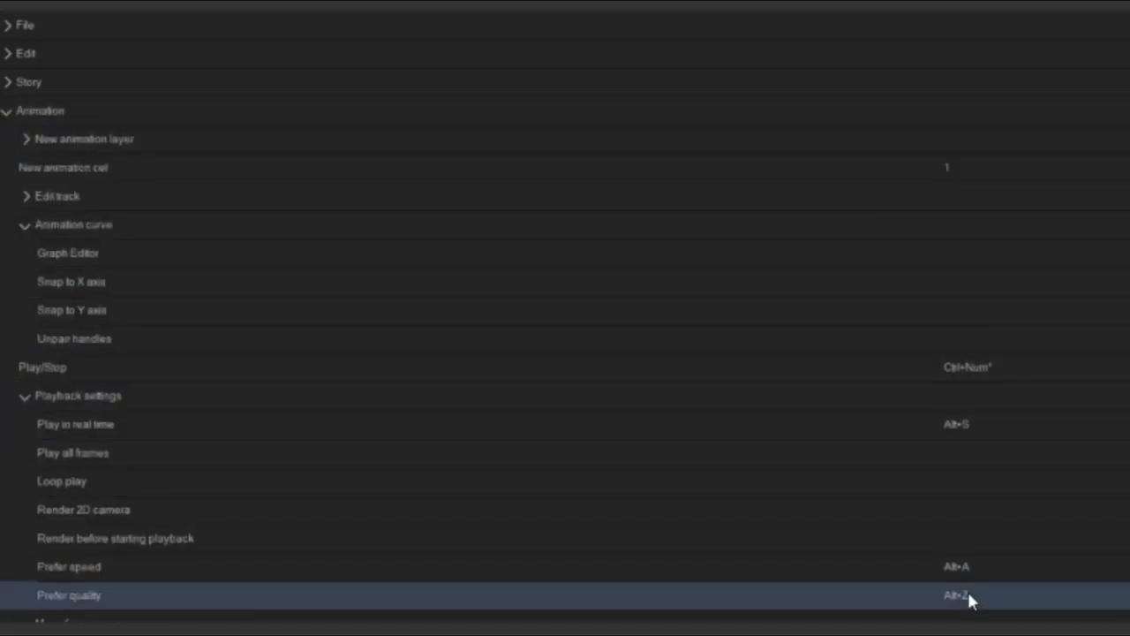
pyautogui.scroll(-4, 968, 591)
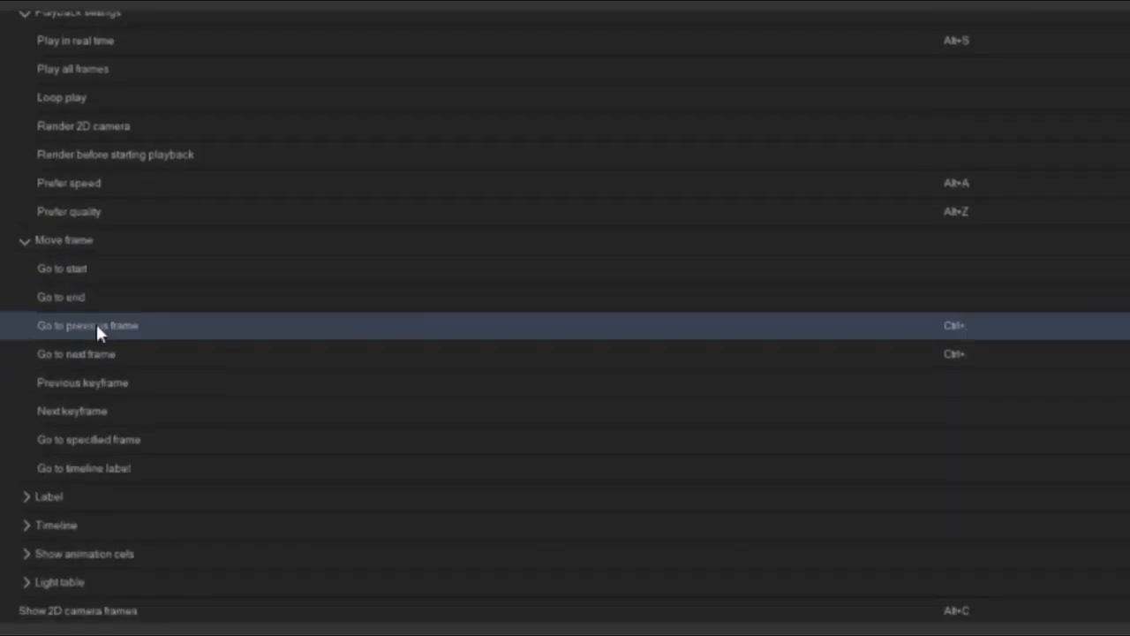
pyautogui.scroll(6, 824, 123)
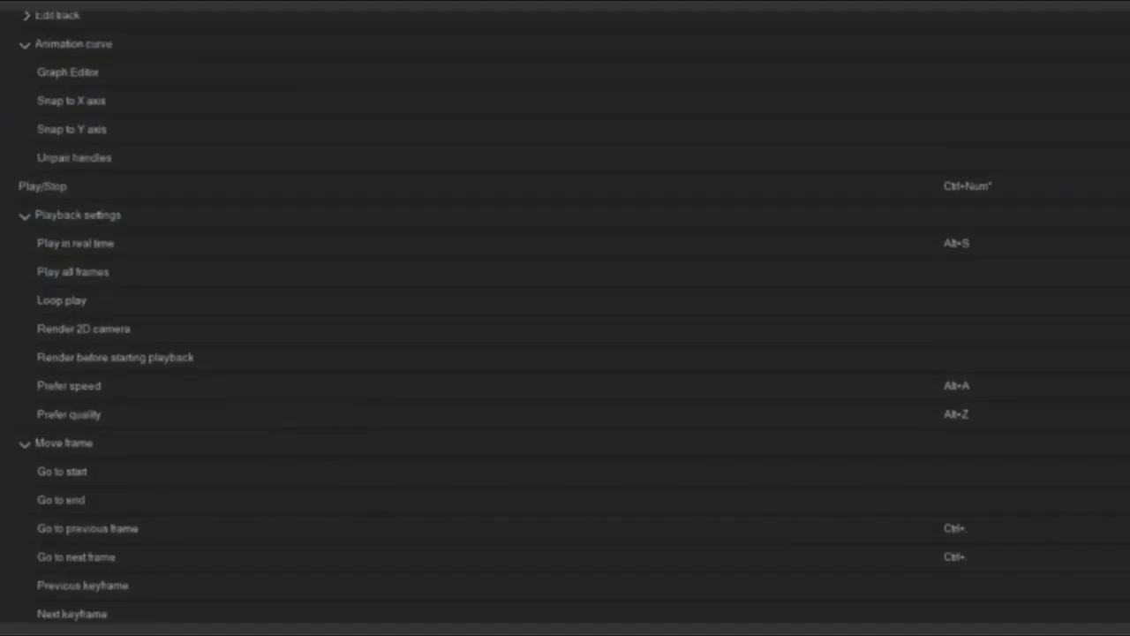
pyautogui.click(36, 113)
pyautogui.click(31, 139)
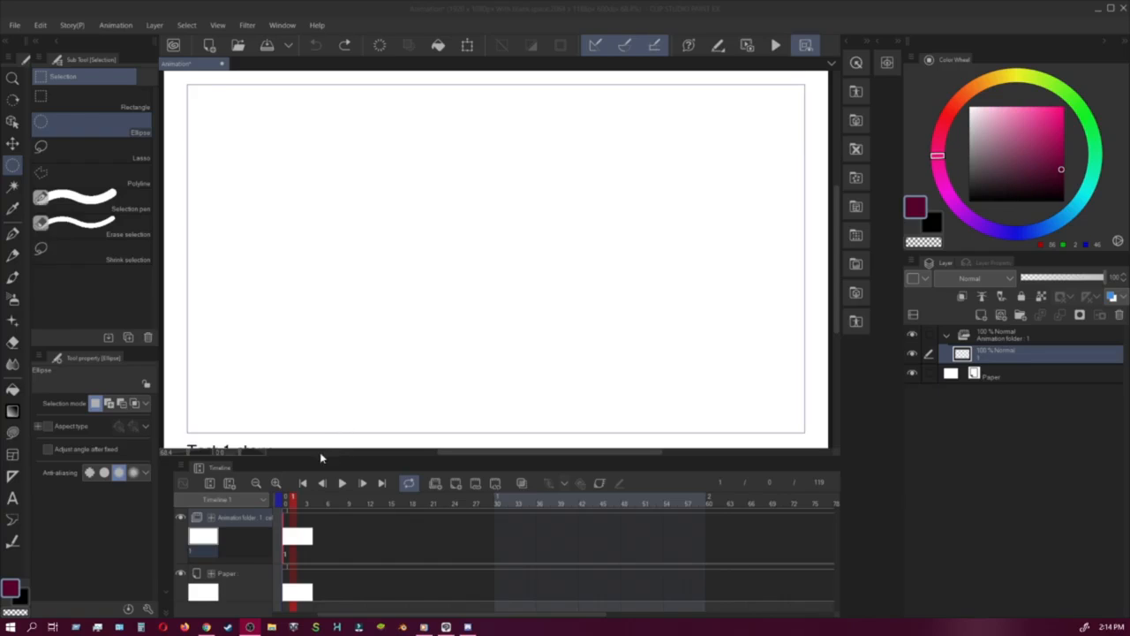
# Step: Step the playhead back and forth over the first cel's frames in the timeline, returning to frame 0
pyautogui.click(290, 540)
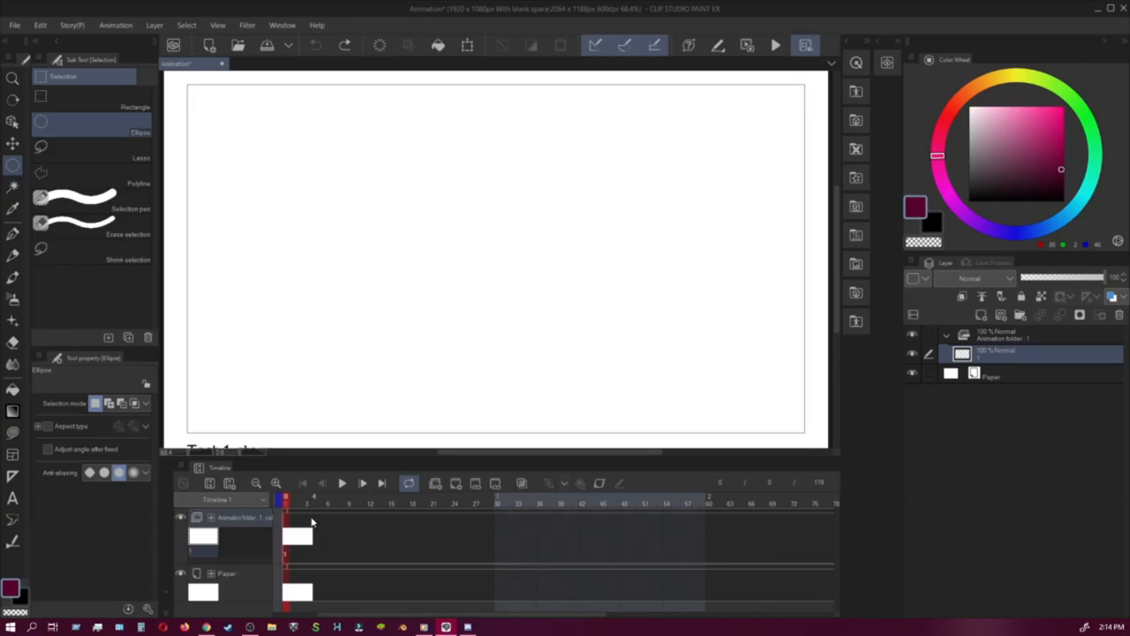
pyautogui.click(312, 523)
pyautogui.press('Left')
pyautogui.press('Right')
pyautogui.press('Right')
pyautogui.press('Right')
pyautogui.press('Left')
pyautogui.press('Left')
pyautogui.press('Left')
pyautogui.click(308, 521)
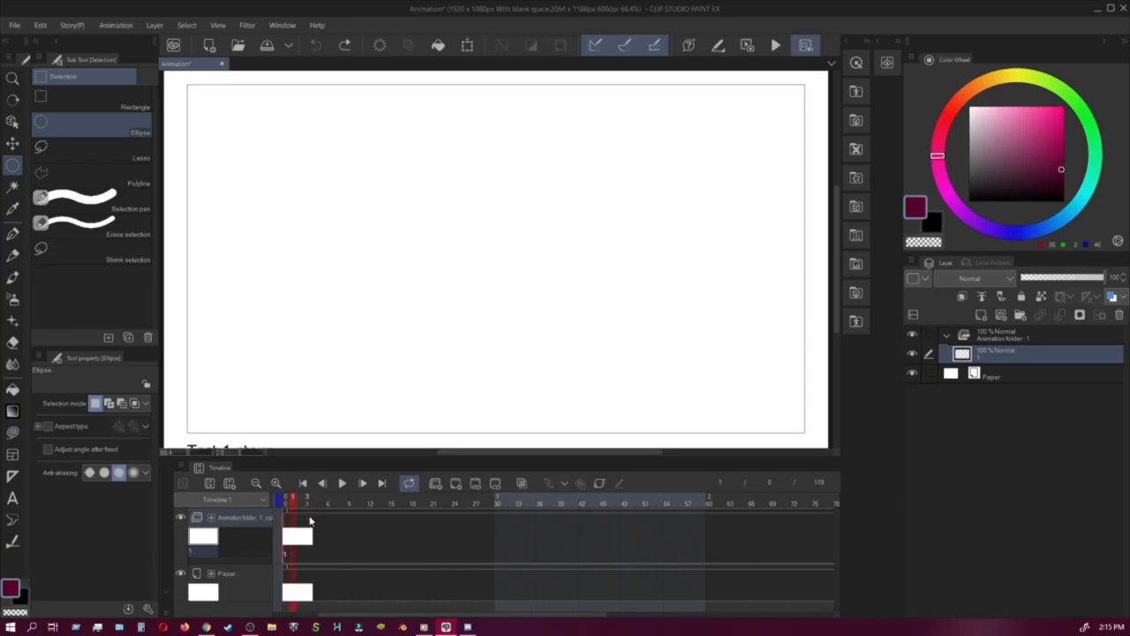
pyautogui.press('Left')
pyautogui.press('Left')
pyautogui.press('Left')
pyautogui.press('Left')
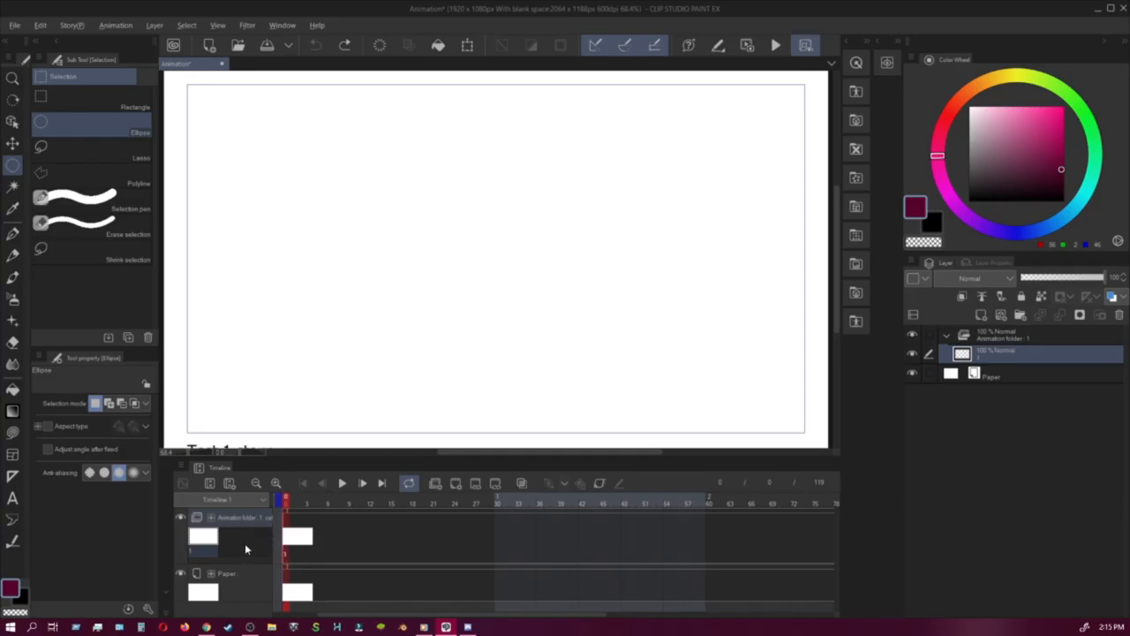
# Step: Add blank layers to the animation folder until it holds cels 1 to 45
pyautogui.hotkey('ctrl', 'shift', 'n')
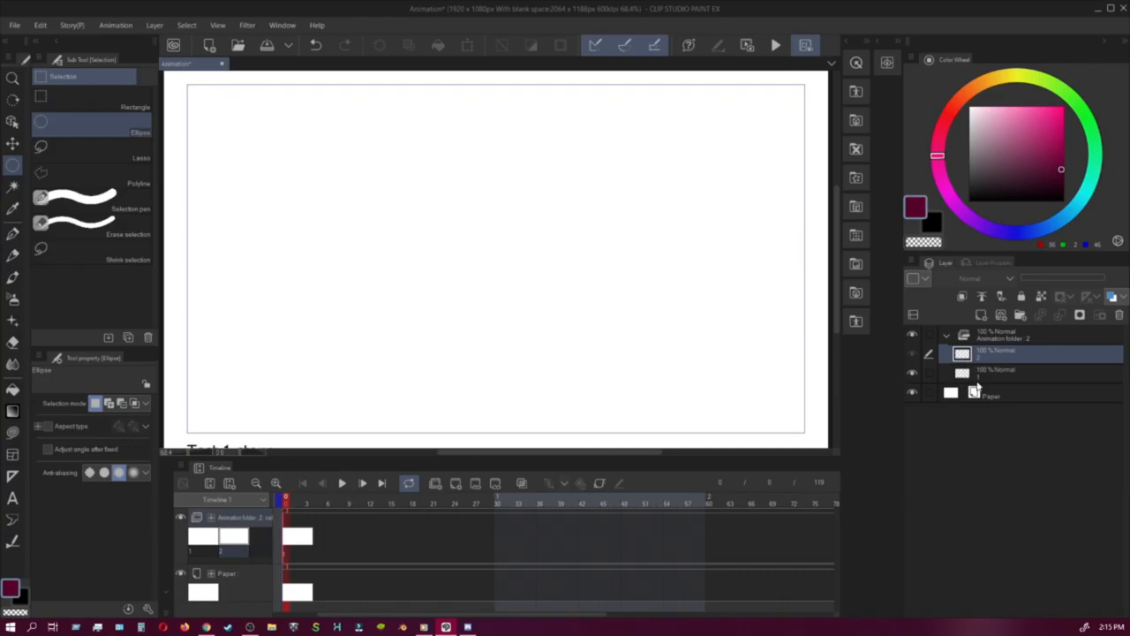
pyautogui.hotkey('ctrl', 'shift', 'n')
pyautogui.hotkey('ctrl', 'shift', 'n')
pyautogui.hotkey('ctrl', 'shift', 'n')
pyautogui.hotkey('ctrl', 'shift', 'n')
pyautogui.hotkey('ctrl', 'shift', 'n')
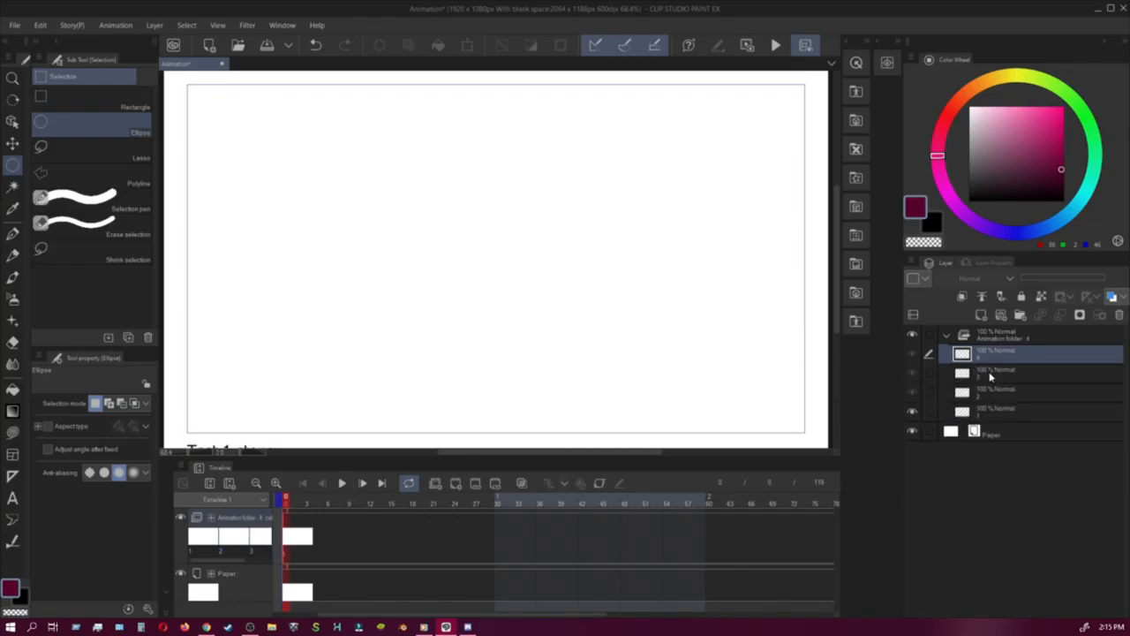
pyautogui.hotkey('ctrl', 'shift', 'n')
pyautogui.hotkey('ctrl', 'shift', 'n')
pyautogui.hotkey('ctrl', 'shift', 'n')
pyautogui.hotkey('ctrl', 'shift', 'n')
pyautogui.hotkey('ctrl', 'shift', 'n')
pyautogui.hotkey('ctrl', 'shift', 'n')
pyautogui.hotkey('ctrl', 'shift', 'n')
pyautogui.hotkey('ctrl', 'shift', 'n')
pyautogui.hotkey('ctrl', 'shift', 'n')
pyautogui.hotkey('ctrl', 'shift', 'n')
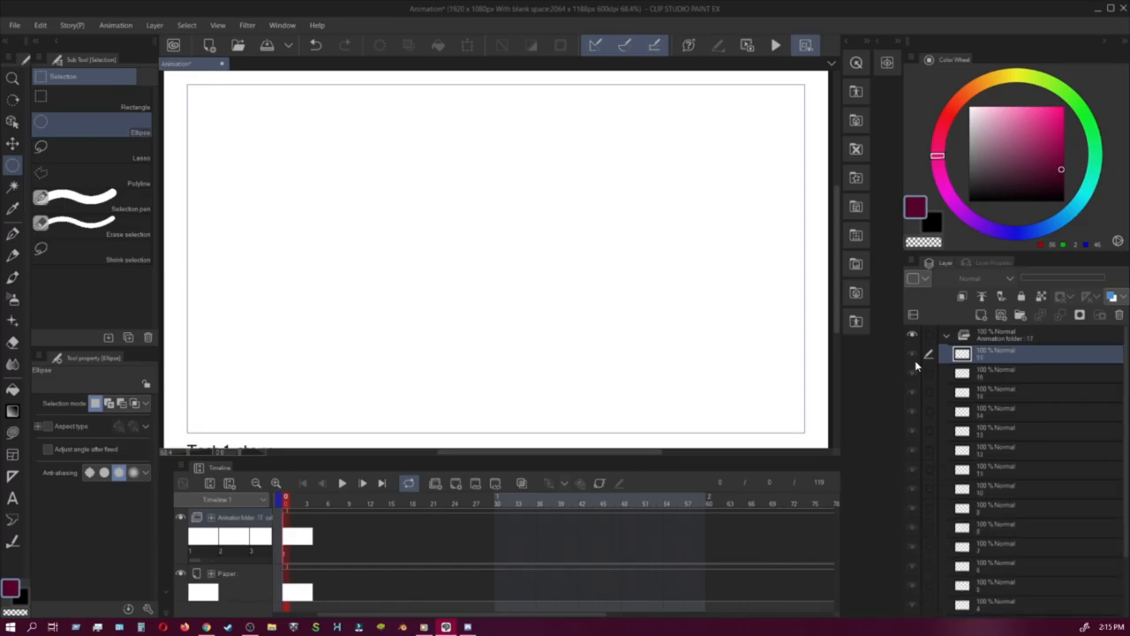
pyautogui.hotkey('ctrl', 'shift', 'n')
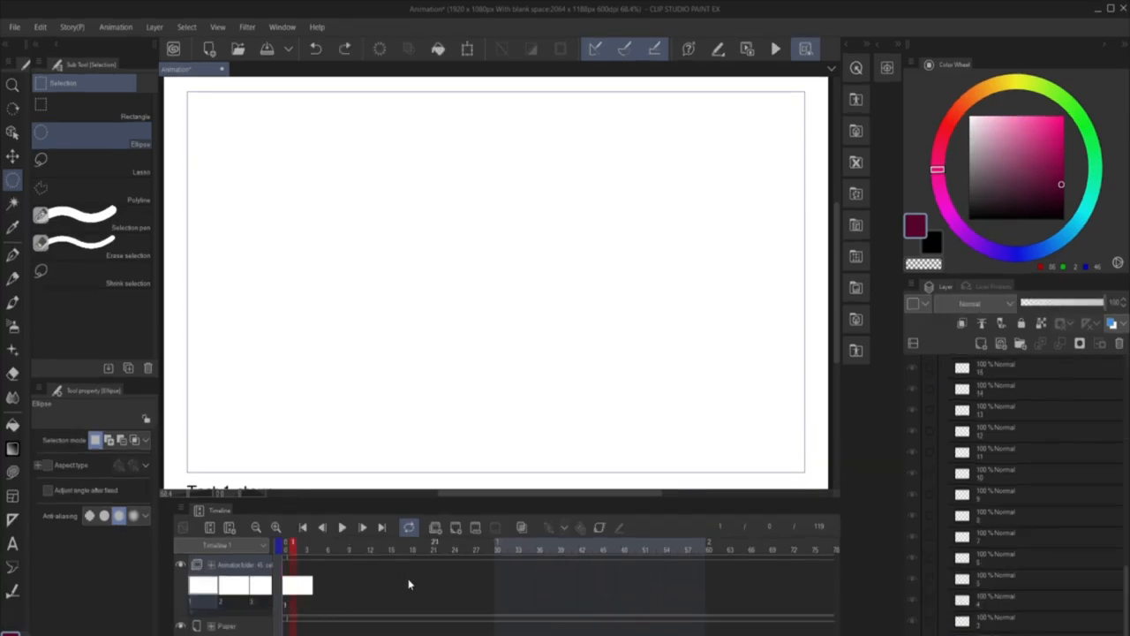
# Step: Assign cel 2 to frame 1 of the animation folder's track
pyautogui.rightClick(294, 590)
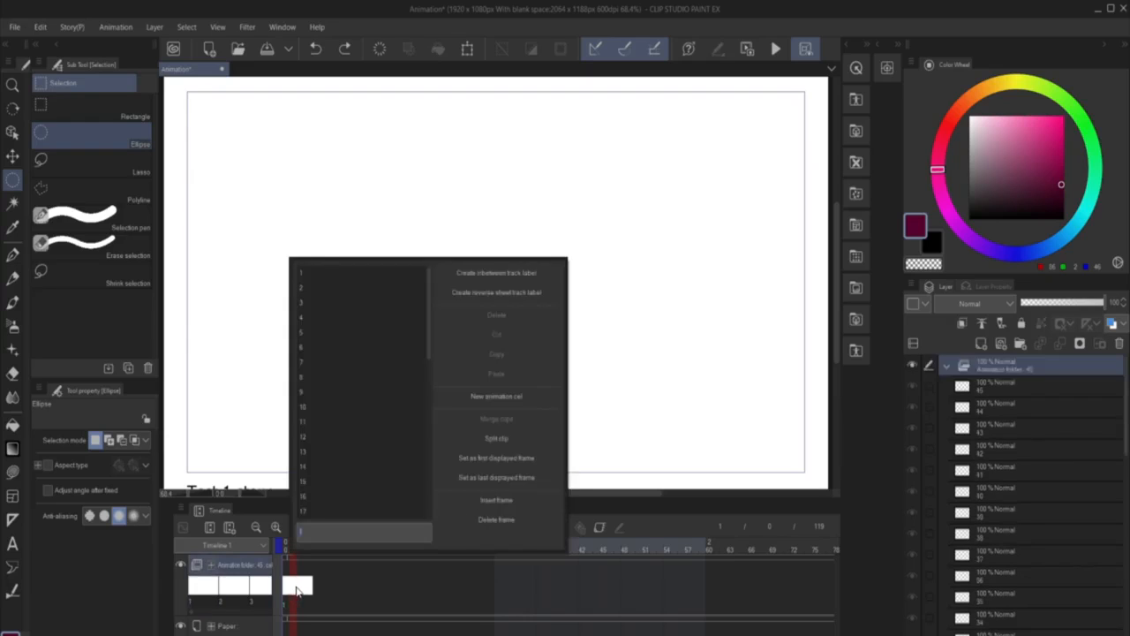
pyautogui.click(319, 291)
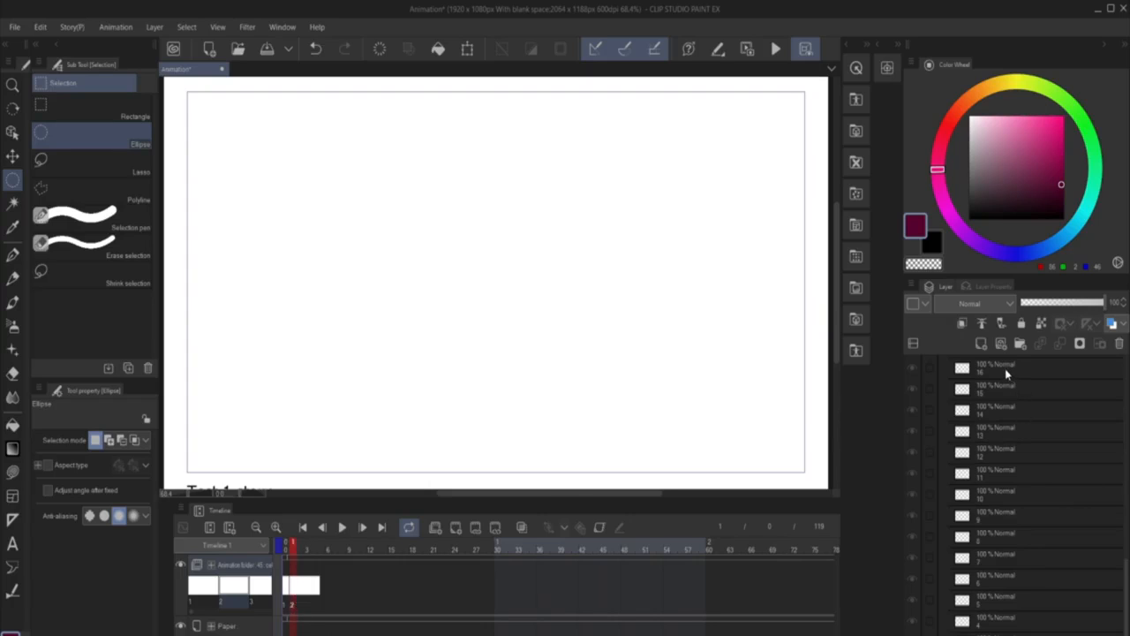
# Step: Batch specify existing cels 3 to 45 from frame 2 onward, using one frame per cel and one repeat
pyautogui.click(303, 588)
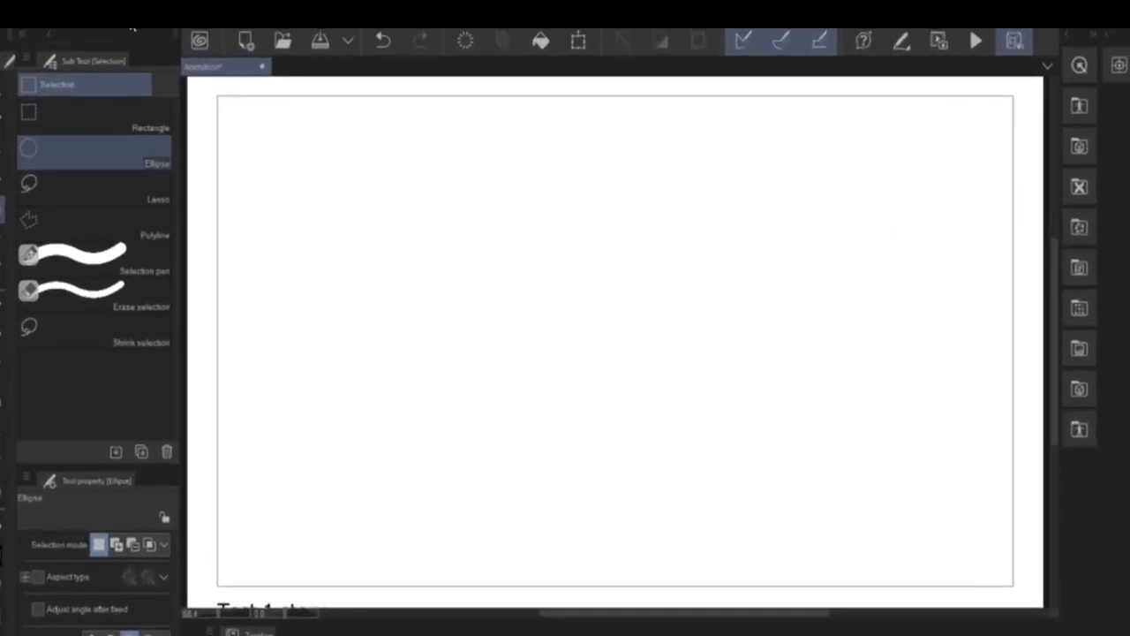
pyautogui.click(120, 28)
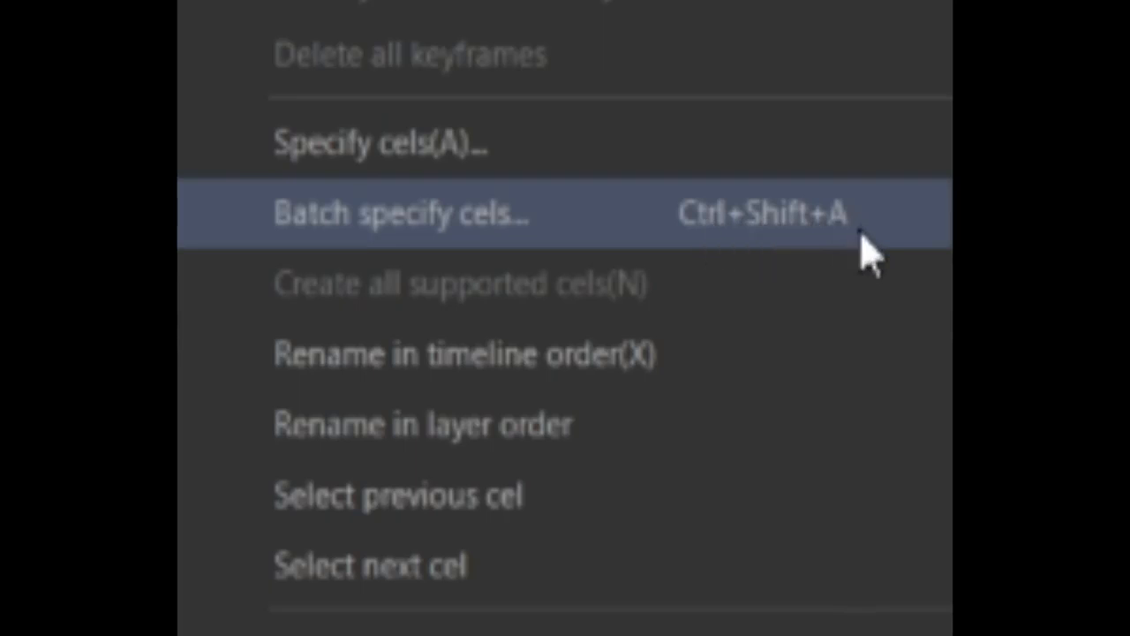
pyautogui.click(817, 216)
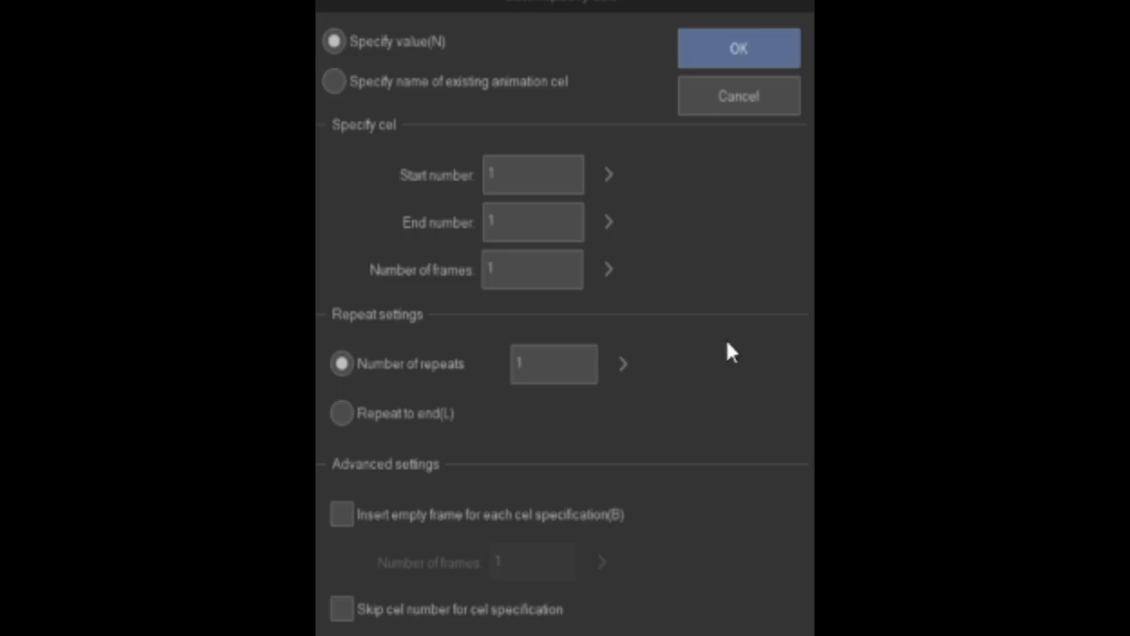
pyautogui.click(335, 81)
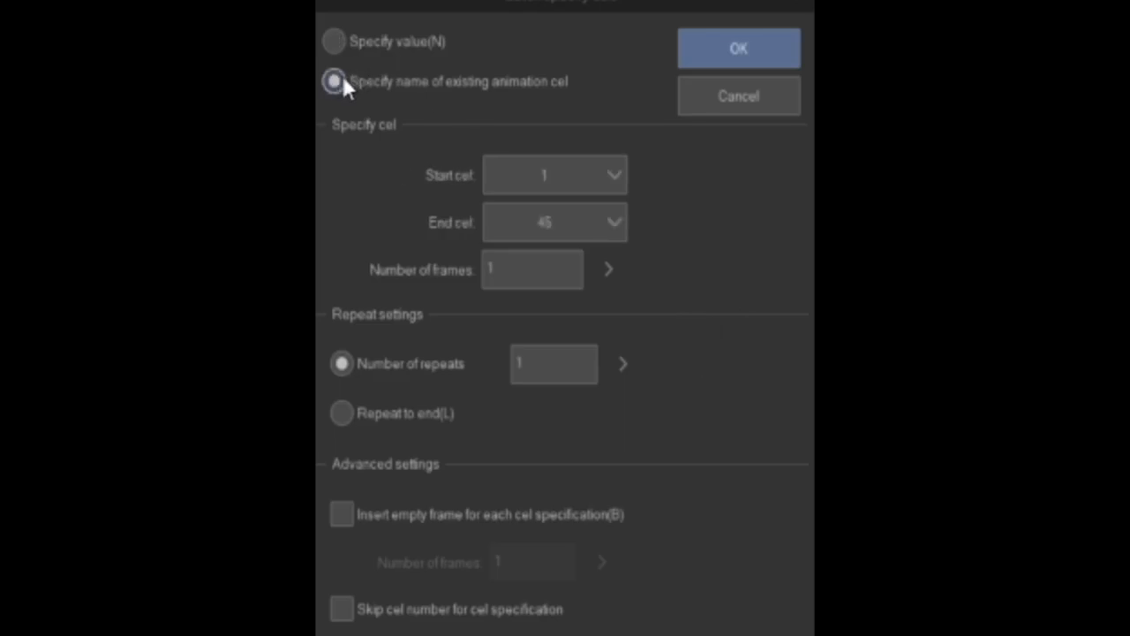
pyautogui.click(616, 176)
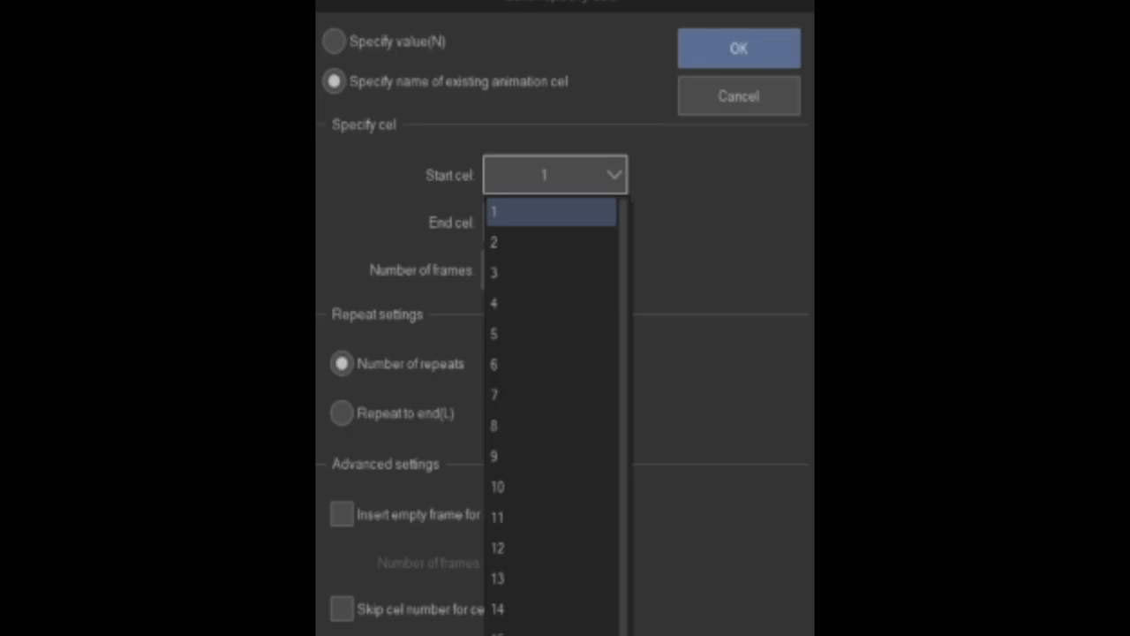
pyautogui.click(520, 278)
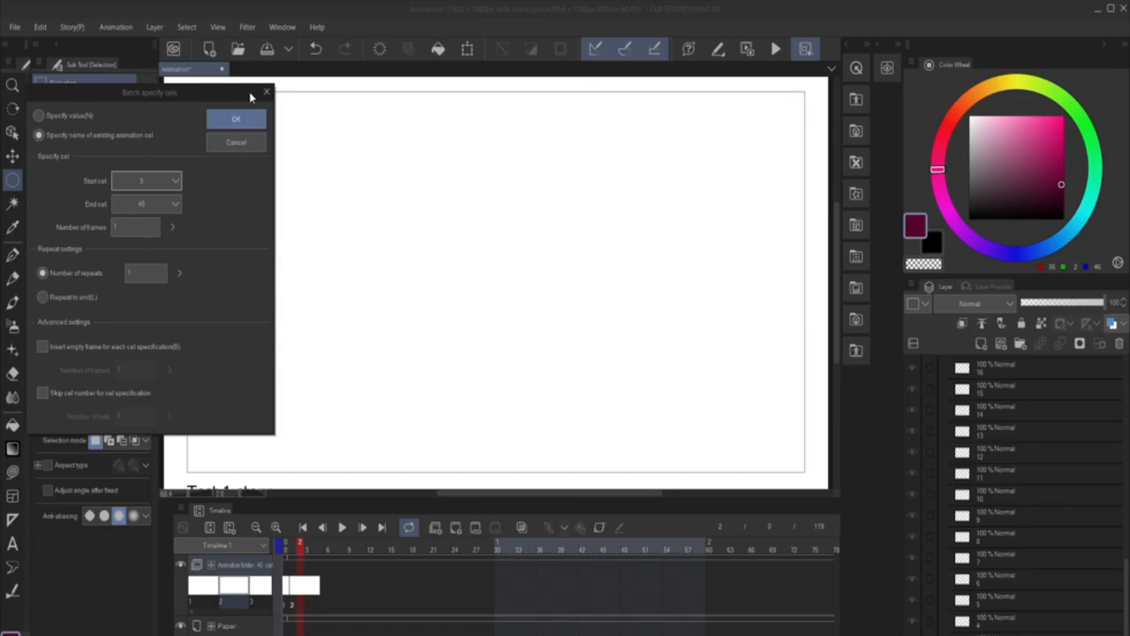
pyautogui.click(242, 120)
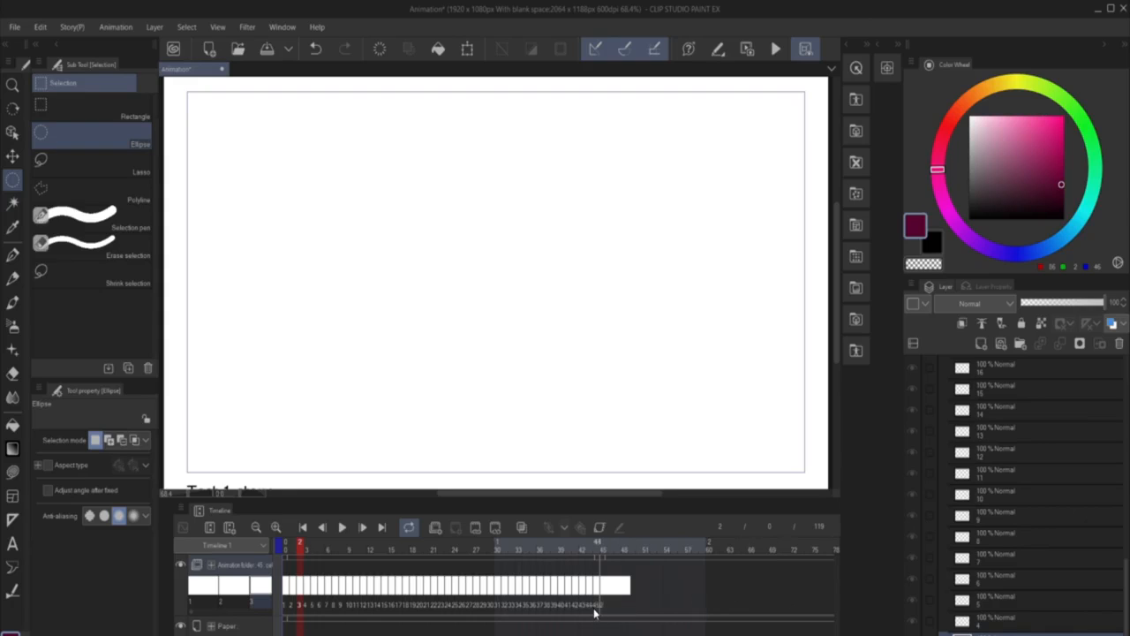
pyautogui.click(285, 589)
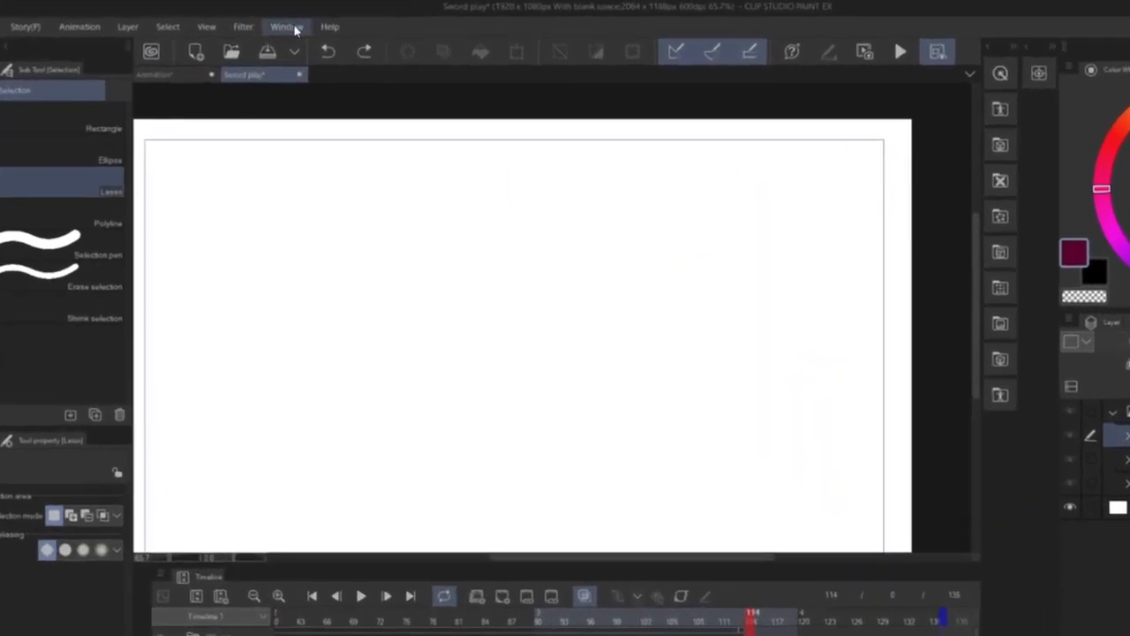
# Step: Open the Auto Action palette and create a new auto action set named "New Animation Cel"
pyautogui.click(281, 26)
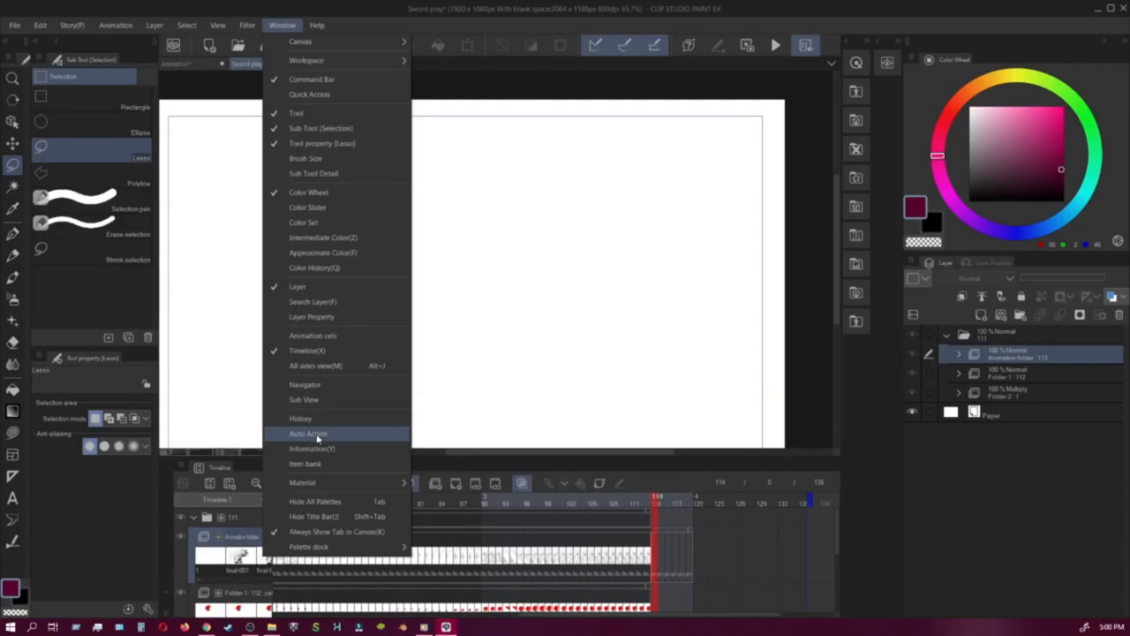
pyautogui.click(446, 294)
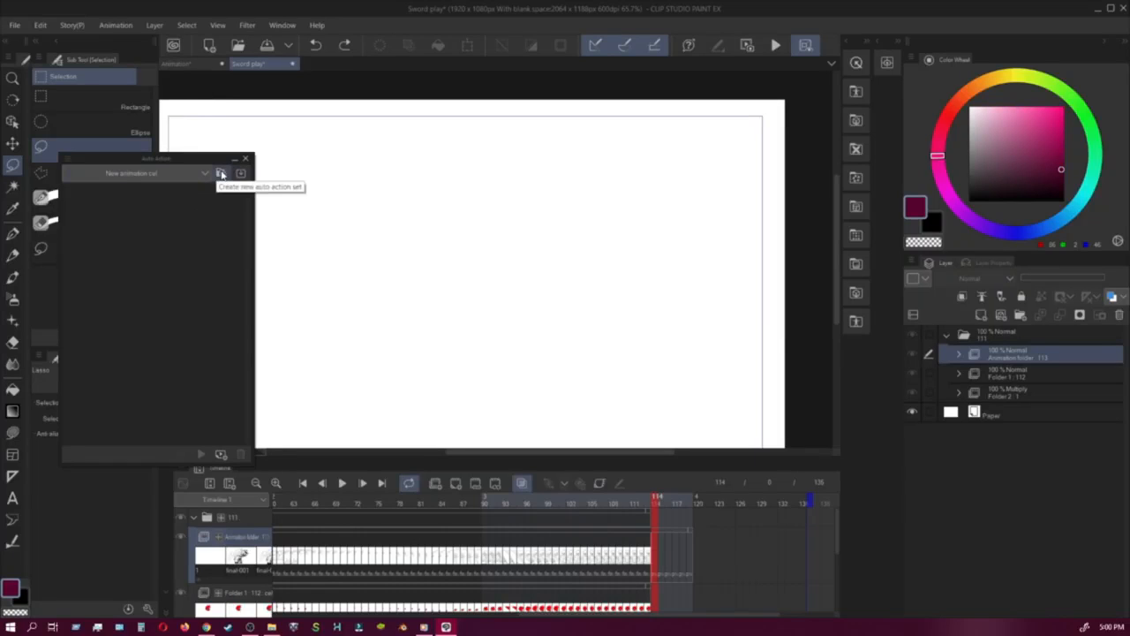
pyautogui.click(220, 173)
pyautogui.moveTo(608, 281); pyautogui.dragTo(246, 275)
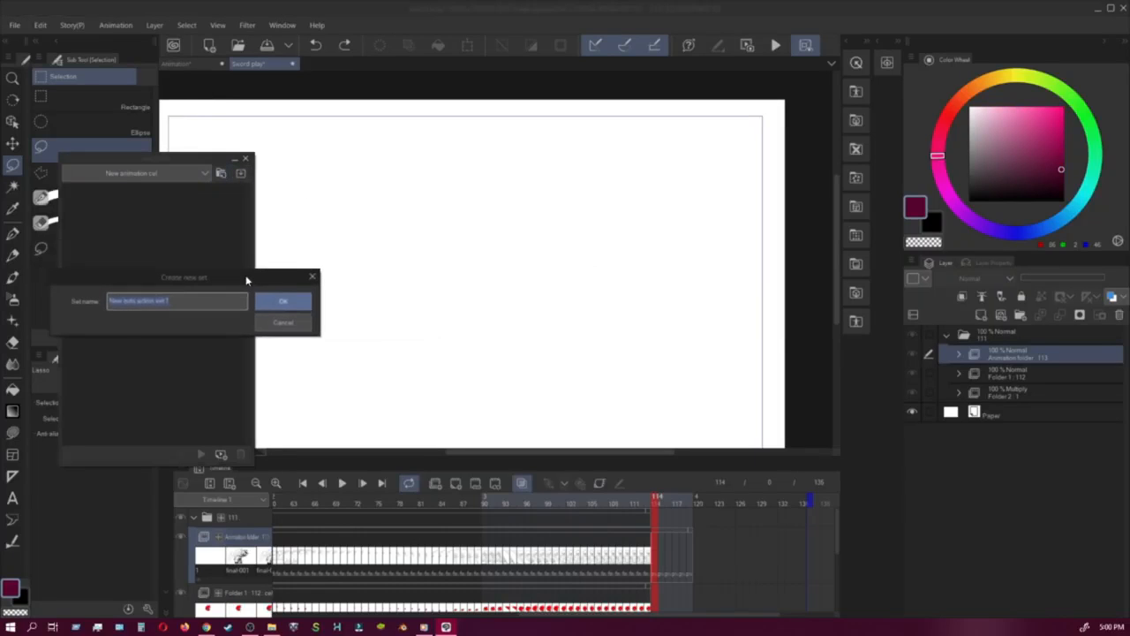
pyautogui.press('BackSpace')
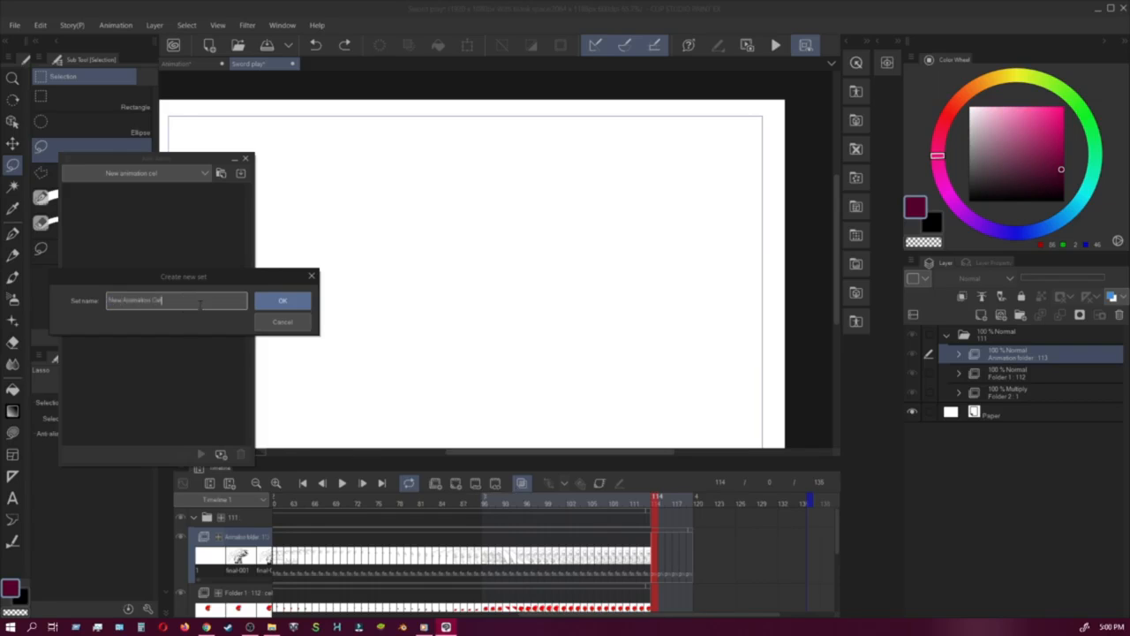
pyautogui.write('New Animation Cel')
pyautogui.click(282, 300)
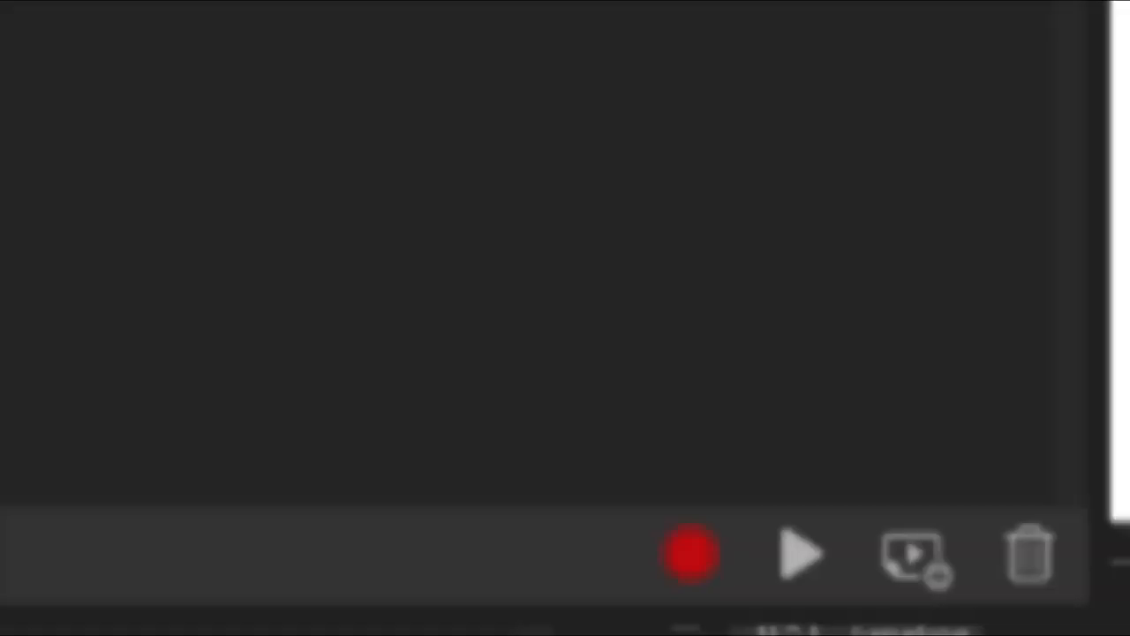
# Step: Start recording the Duplicate Cel auto action and insert 1 frame at frame 75, on selected layers only
pyautogui.click(613, 613)
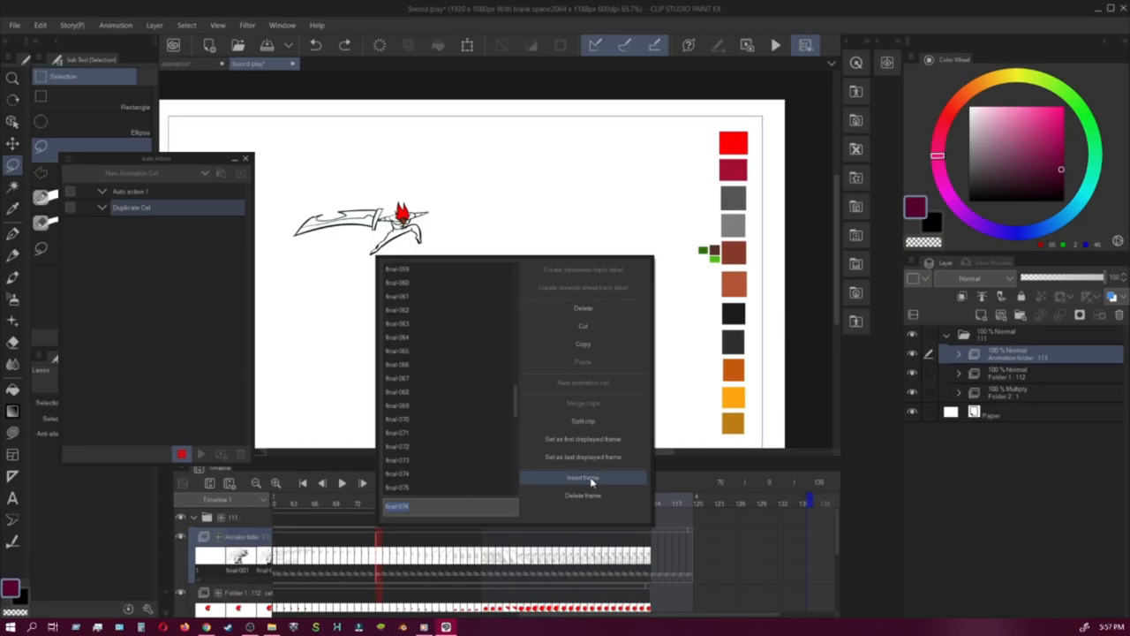
pyautogui.click(747, 520)
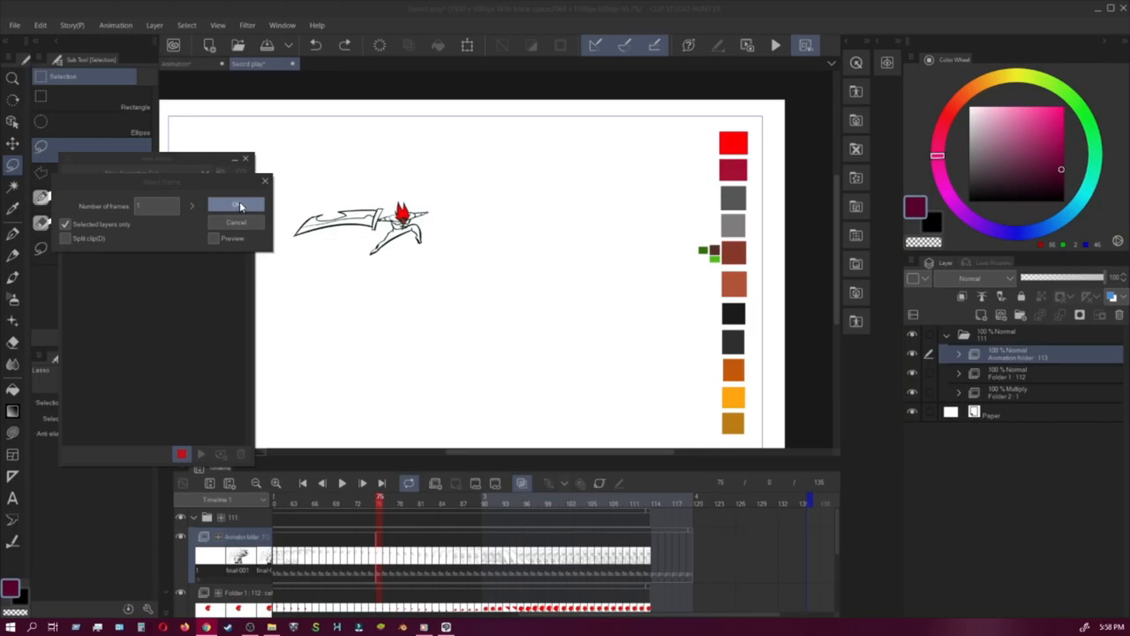
pyautogui.click(240, 207)
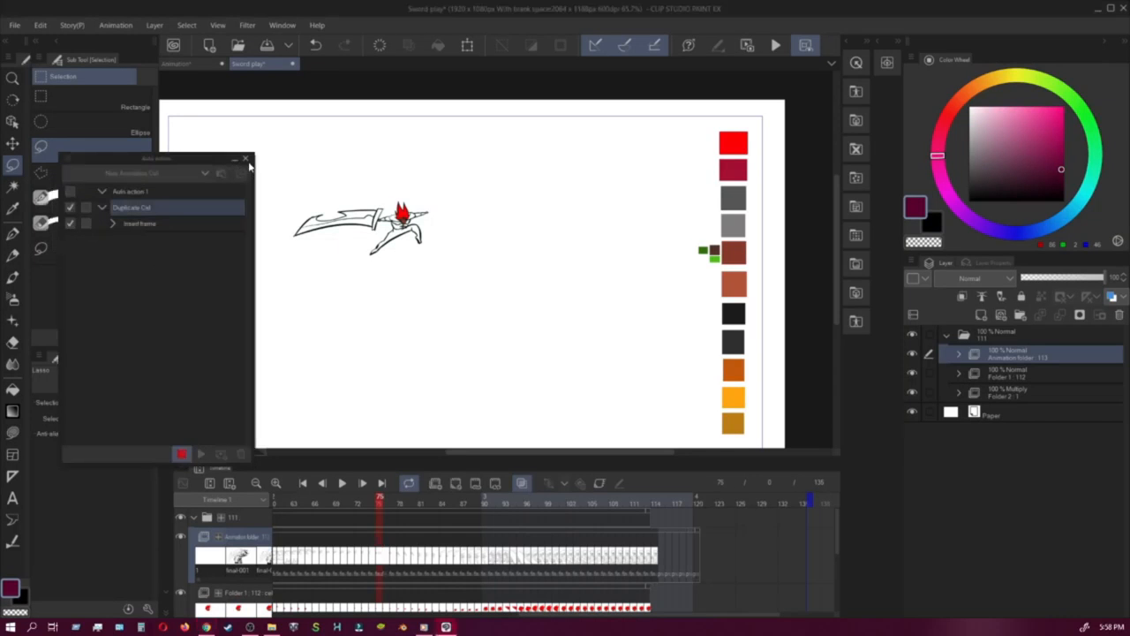
pyautogui.click(246, 160)
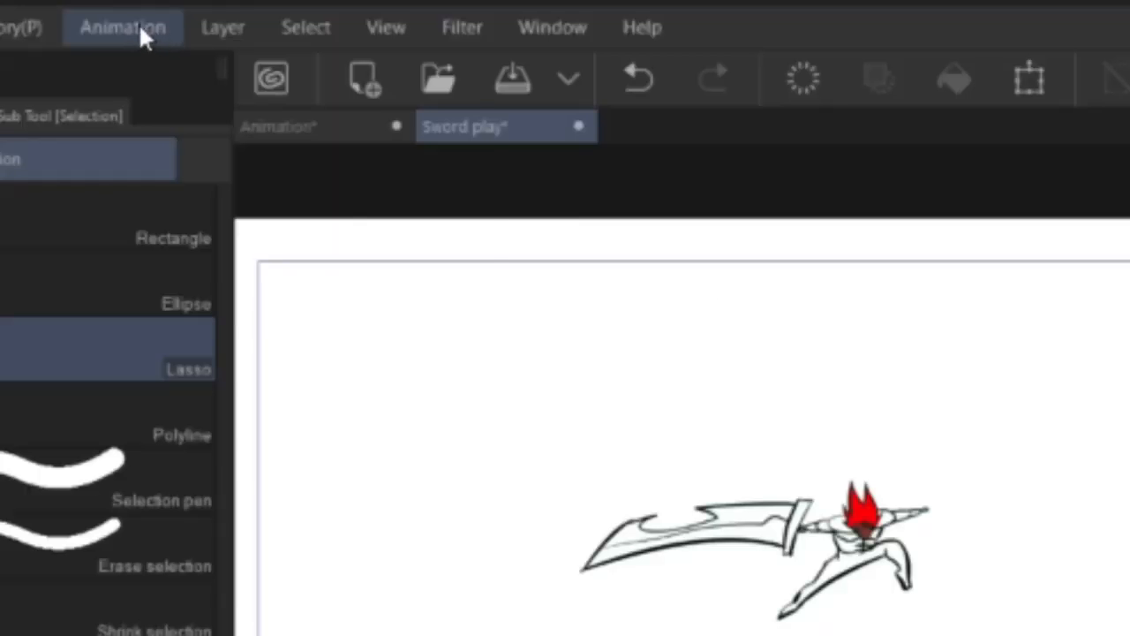
# Step: Move the playhead to the next frame of the timeline
pyautogui.click(122, 29)
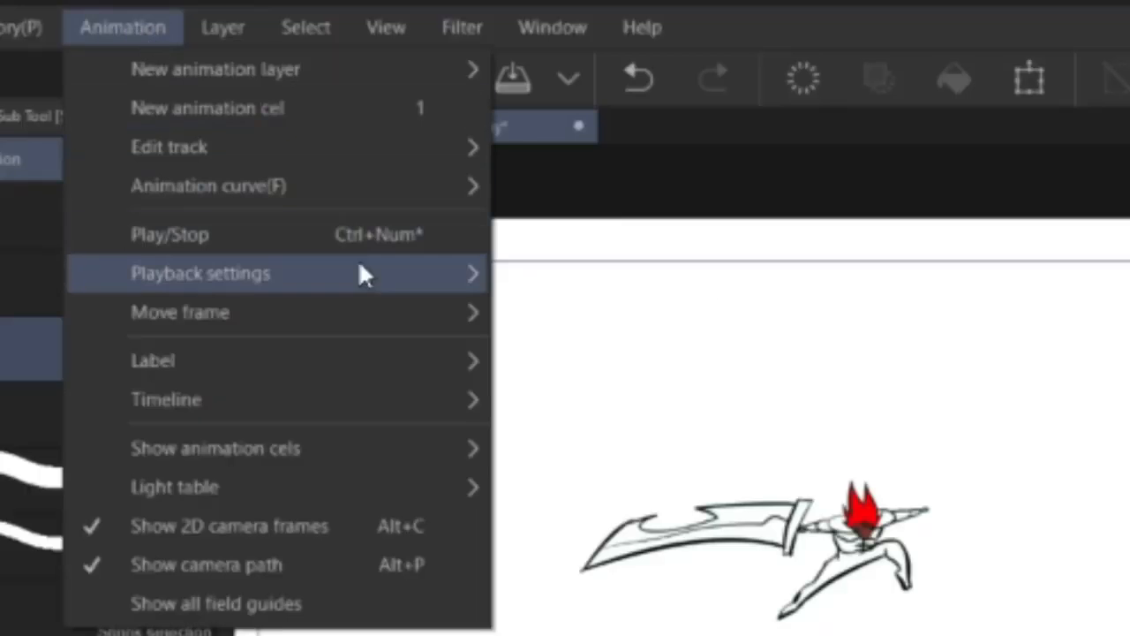
pyautogui.moveTo(255, 322)
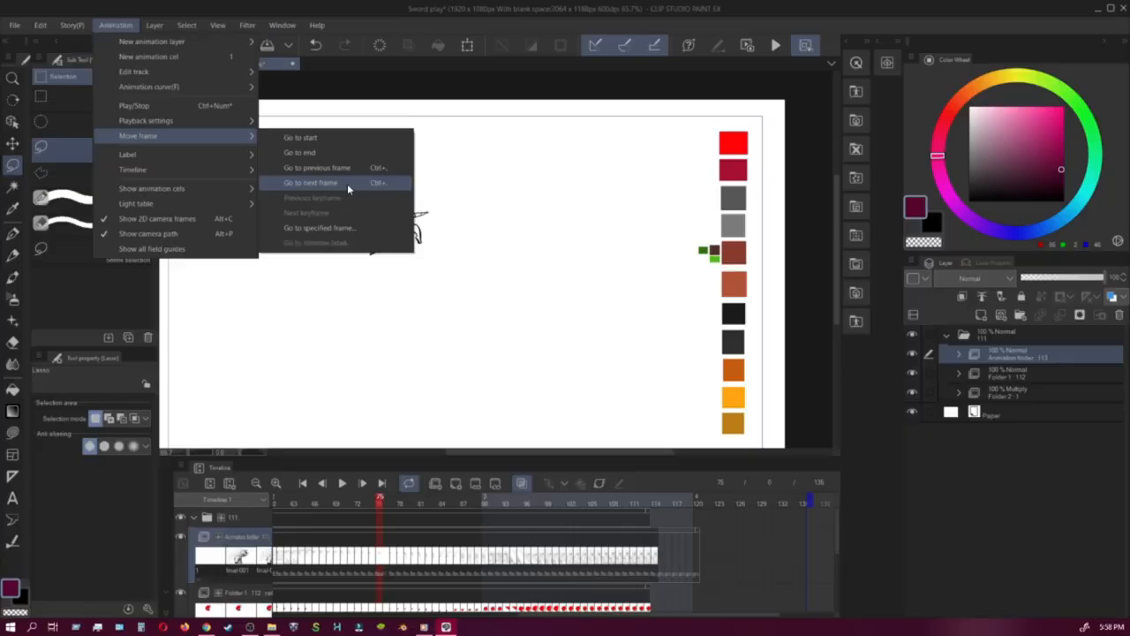
pyautogui.click(325, 183)
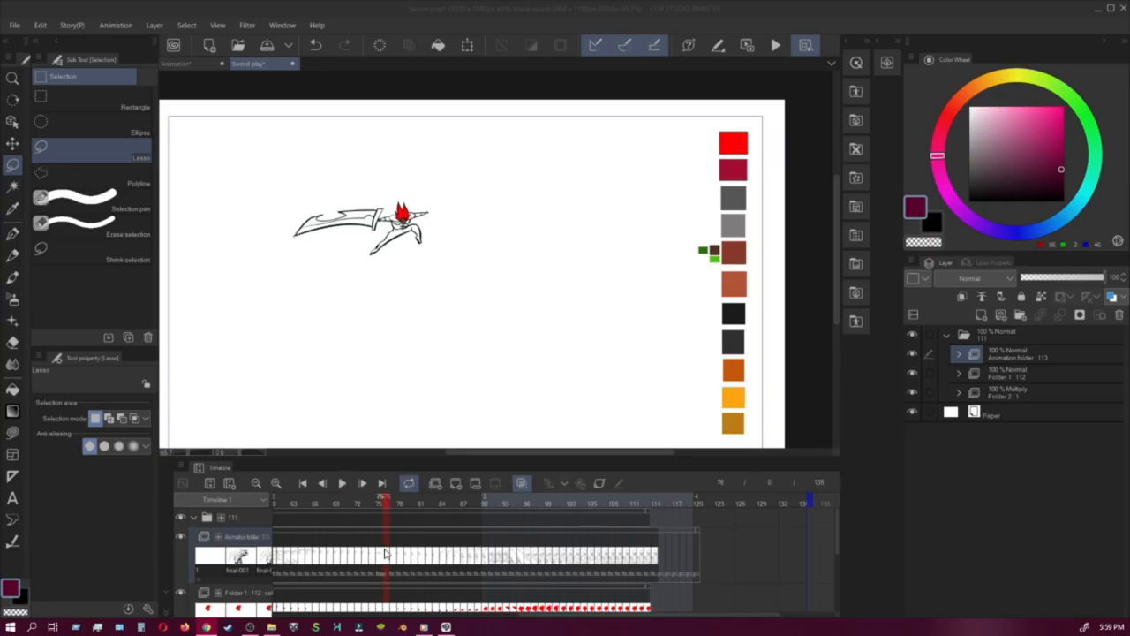
# Step: Expand the animation folder and duplicate cel layer final-074
pyautogui.click(959, 356)
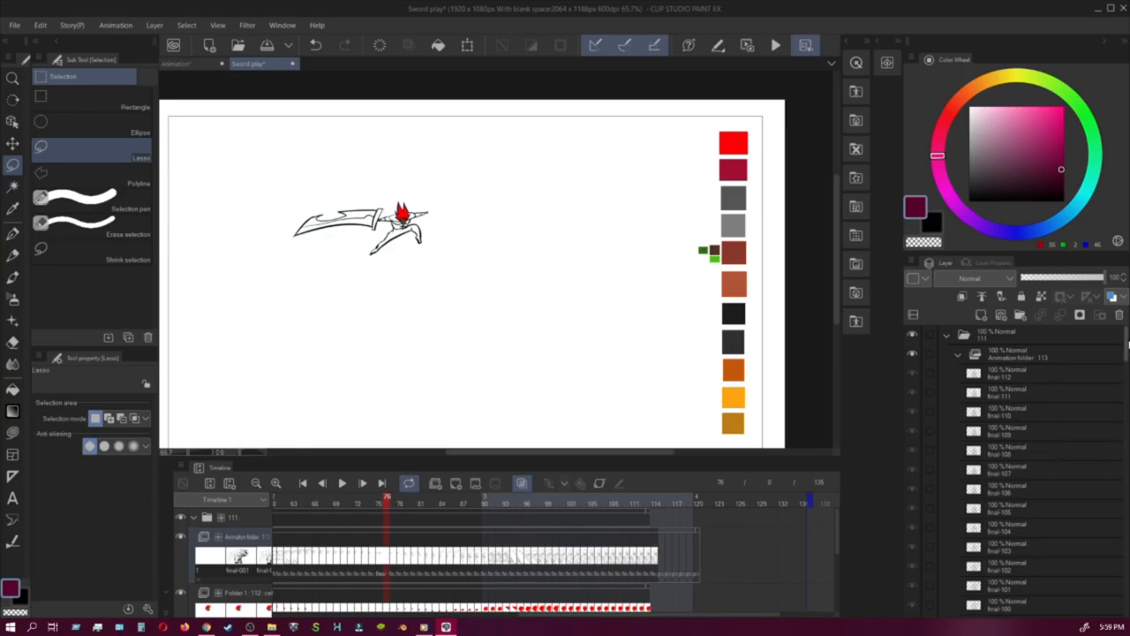
pyautogui.moveTo(1128, 353); pyautogui.dragTo(1127, 431)
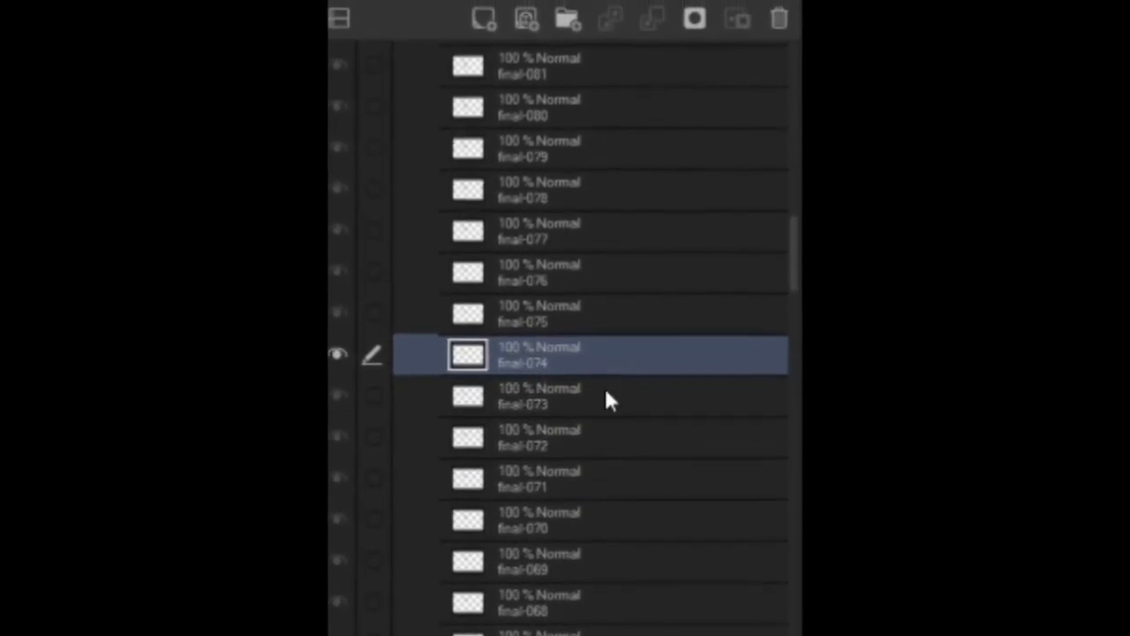
pyautogui.rightClick(591, 386)
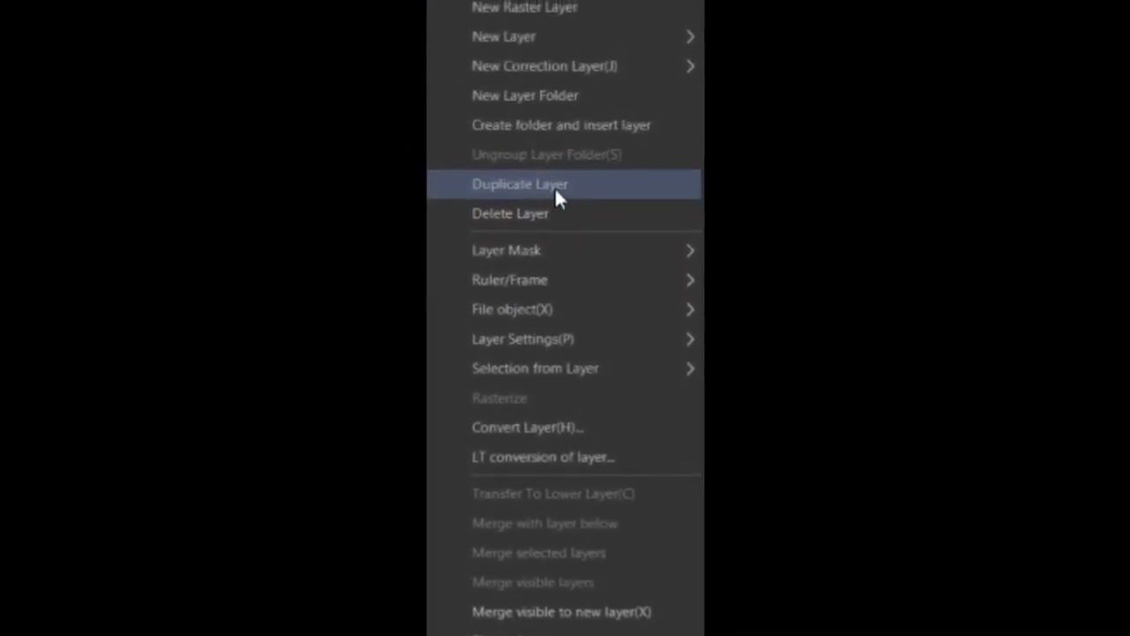
pyautogui.click(556, 137)
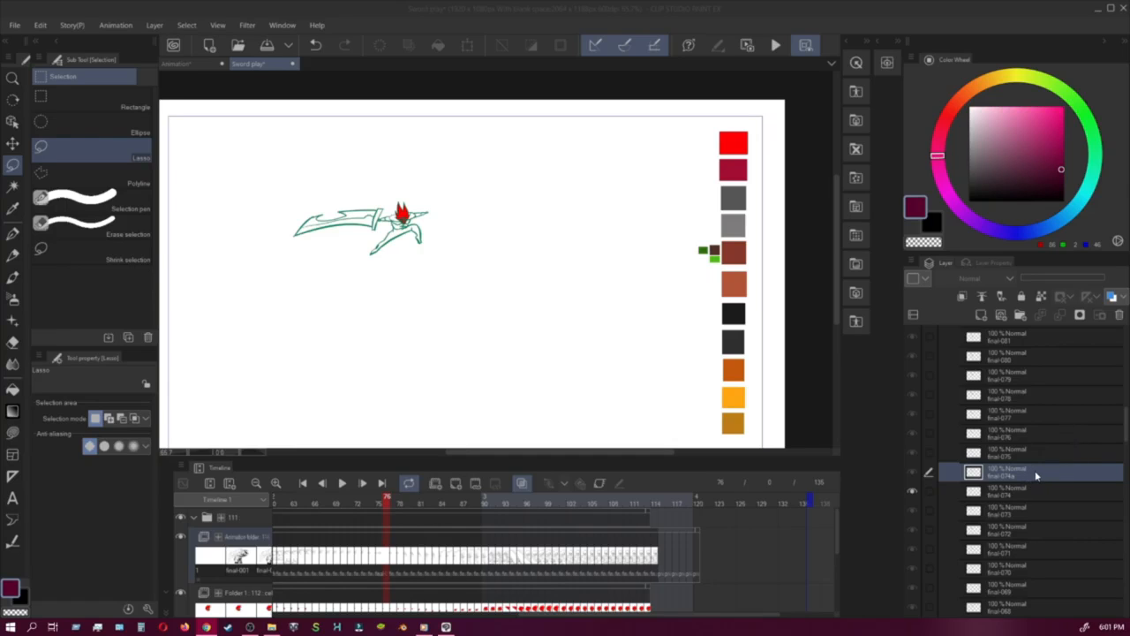
# Step: Rename the duplicated cel layer above final-074 to 0
pyautogui.rightClick(1038, 475)
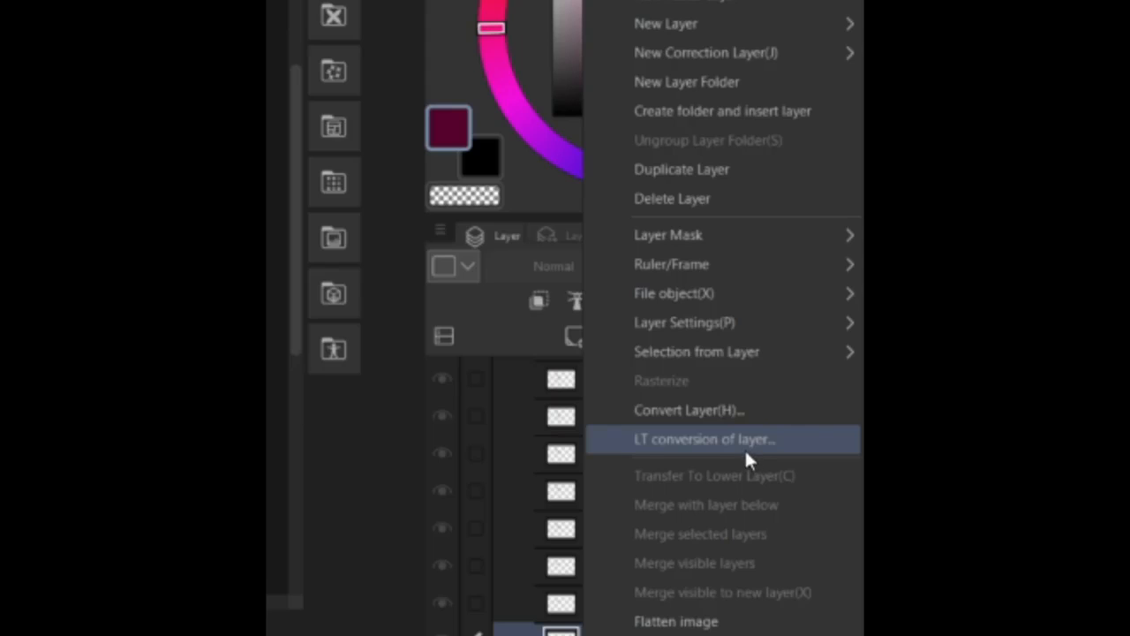
pyautogui.moveTo(676, 323)
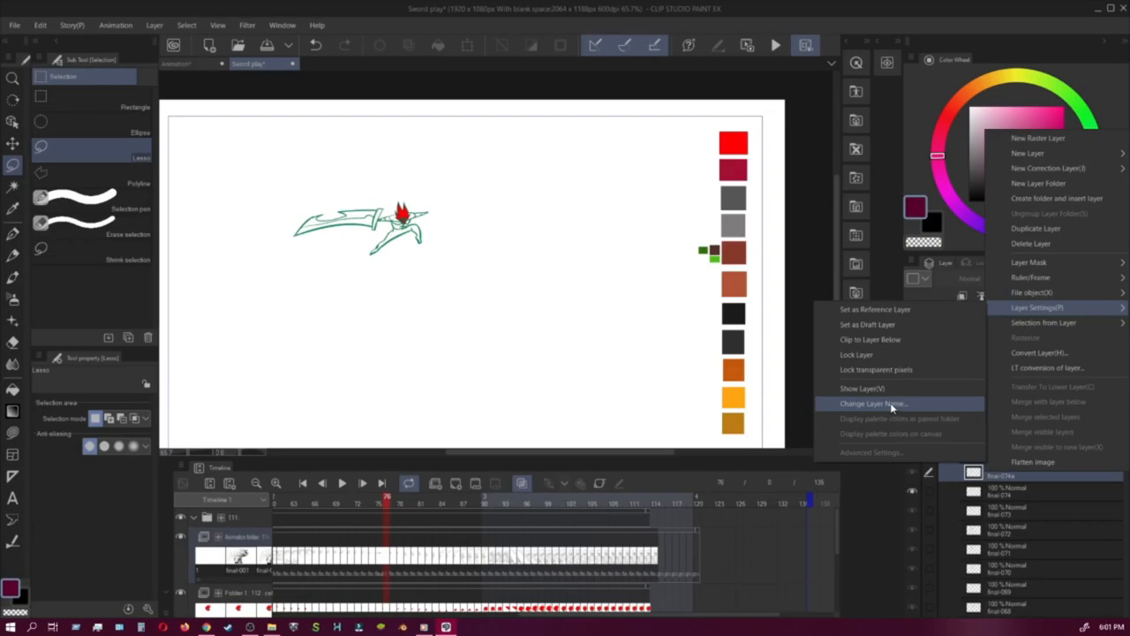
pyautogui.click(408, 510)
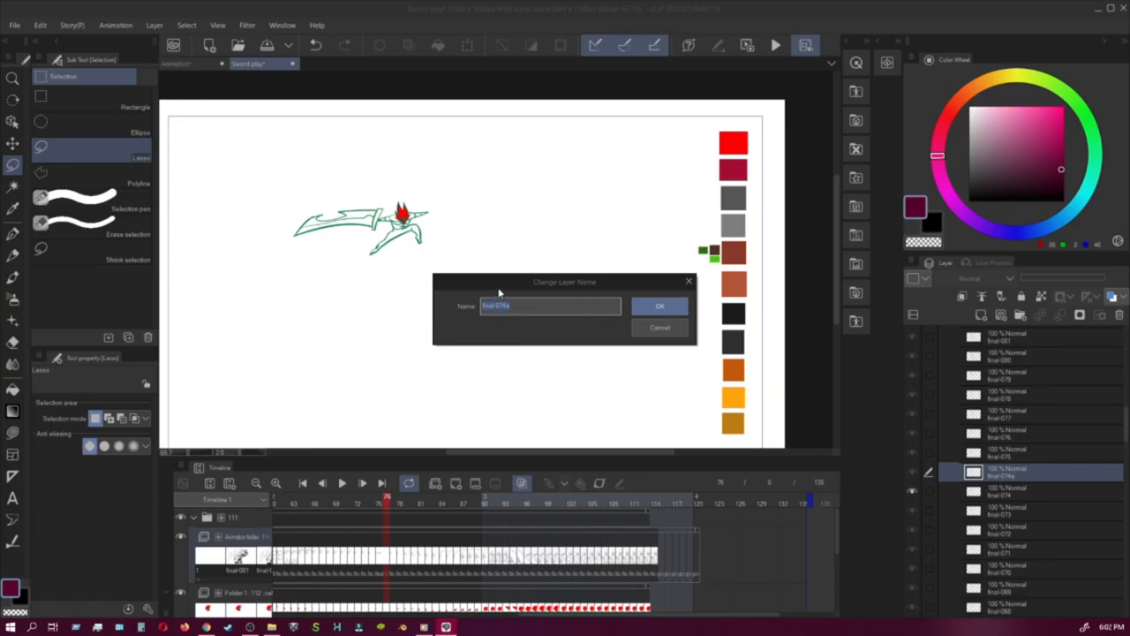
pyautogui.press('BackSpace')
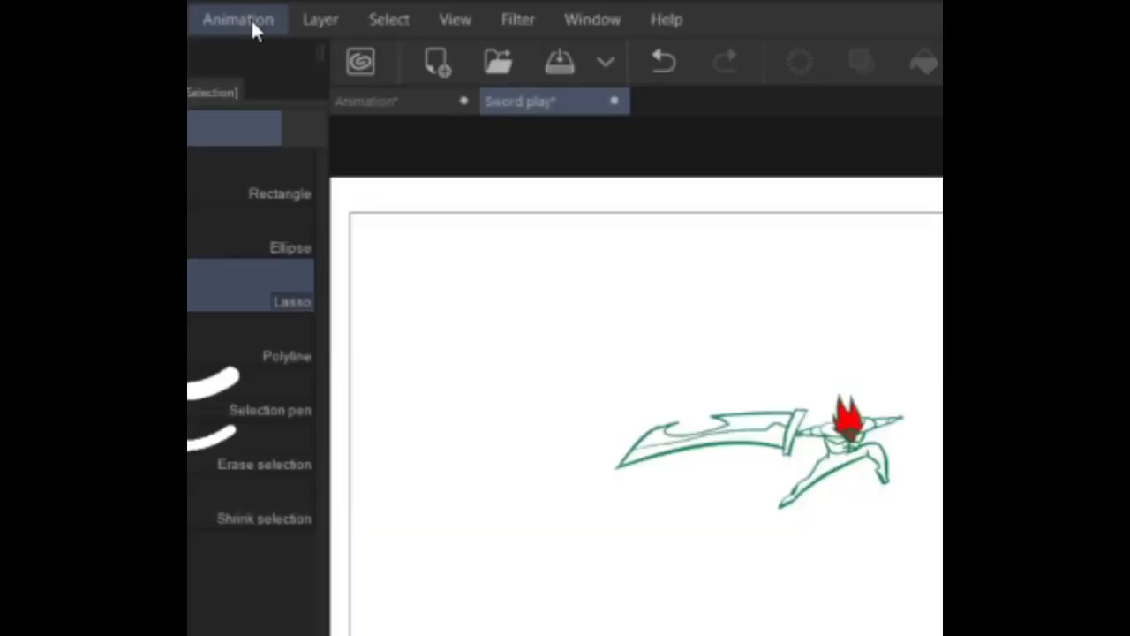
# Step: Assign cel 0 to frame 76 of the animation folder's track
pyautogui.click(252, 19)
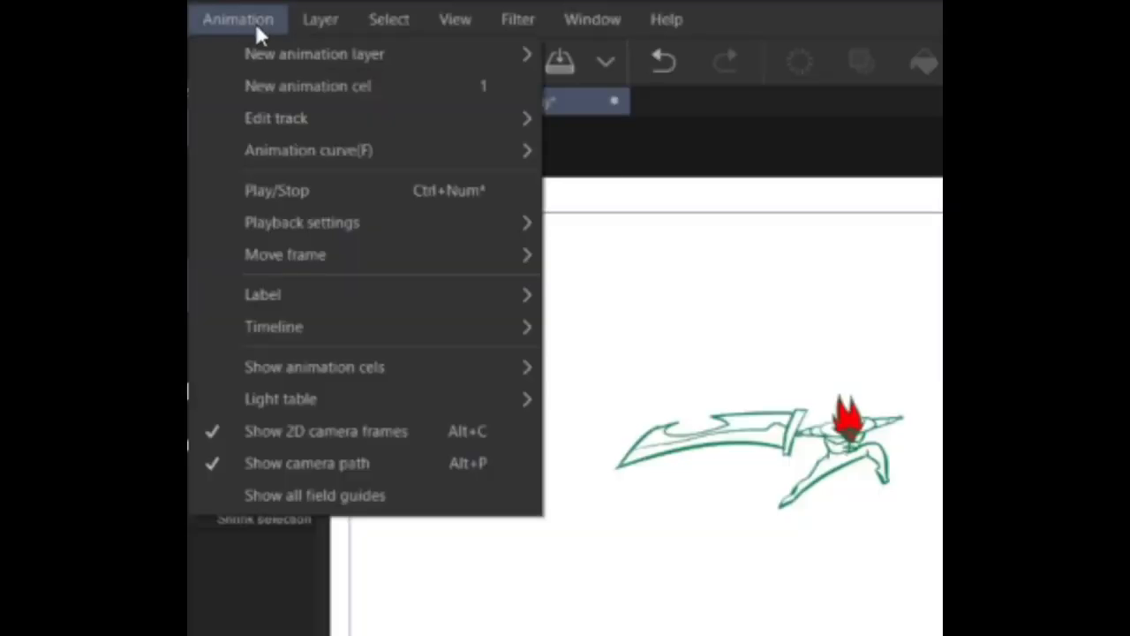
pyautogui.moveTo(369, 128)
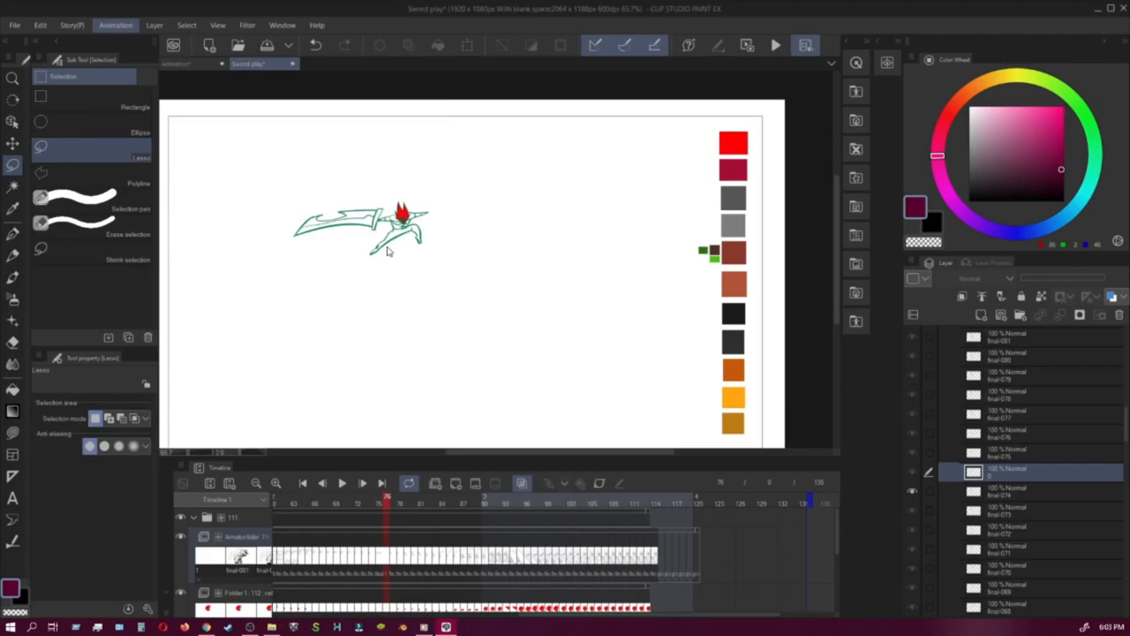
pyautogui.moveTo(346, 121); pyautogui.dragTo(277, 145)
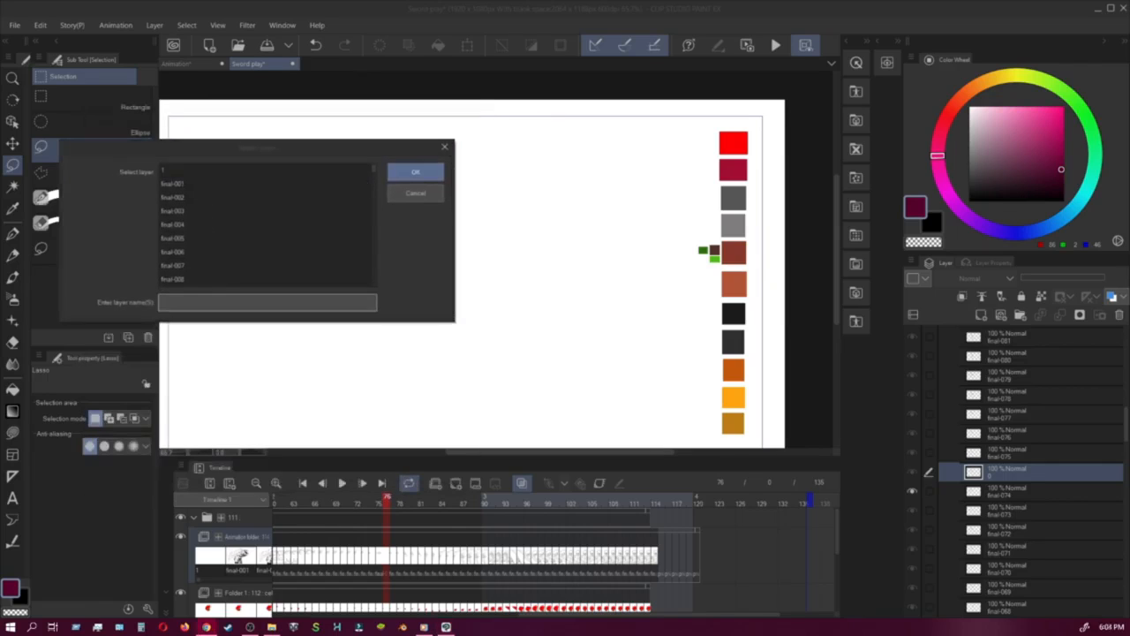
pyautogui.moveTo(373, 171); pyautogui.dragTo(373, 234)
pyautogui.moveTo(911, 327)
pyautogui.mouseDown()
pyautogui.moveTo(914, 360)
pyautogui.moveTo(909, 348)
pyautogui.mouseUp()
pyautogui.click(343, 439)
pyautogui.click(306, 394)
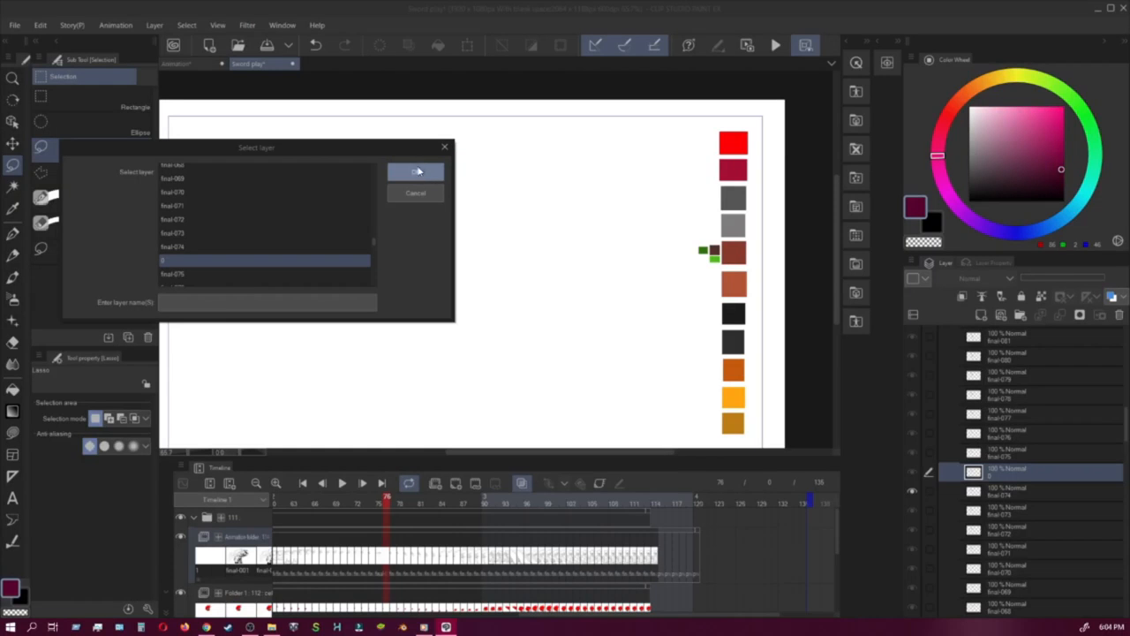
pyautogui.click(1052, 143)
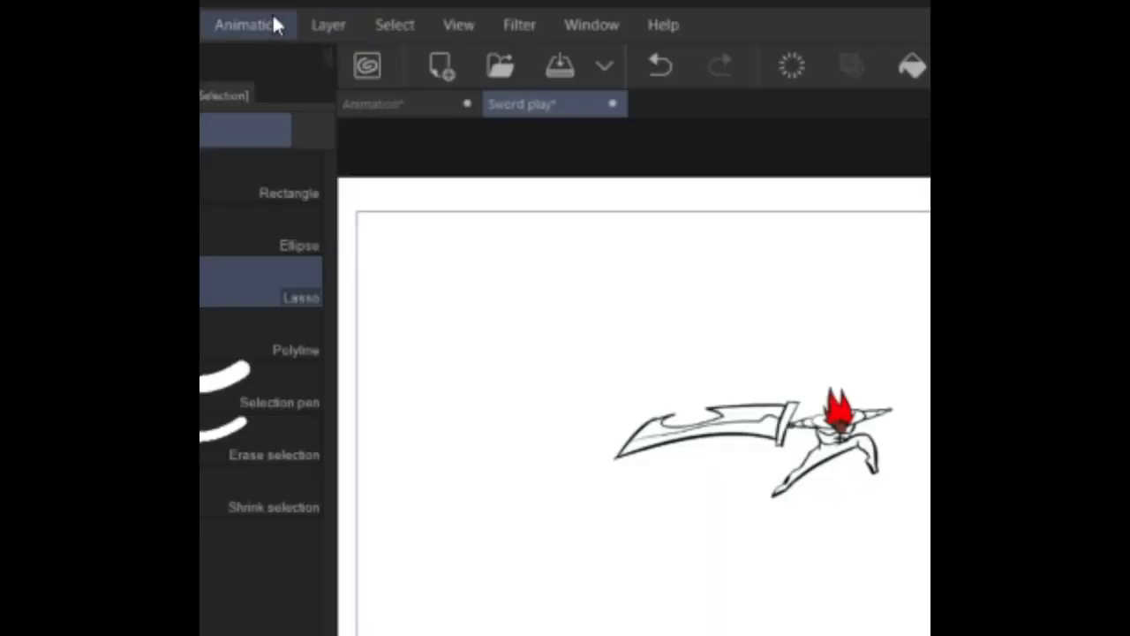
# Step: Rename the animation folder's cels in timeline order
pyautogui.click(272, 25)
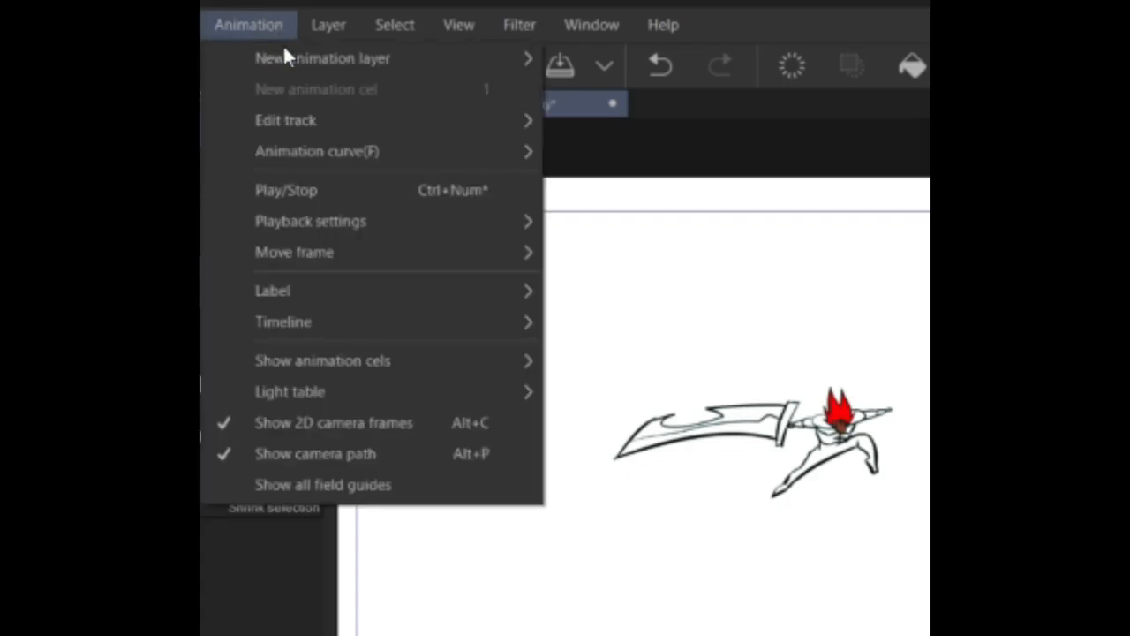
pyautogui.moveTo(309, 129)
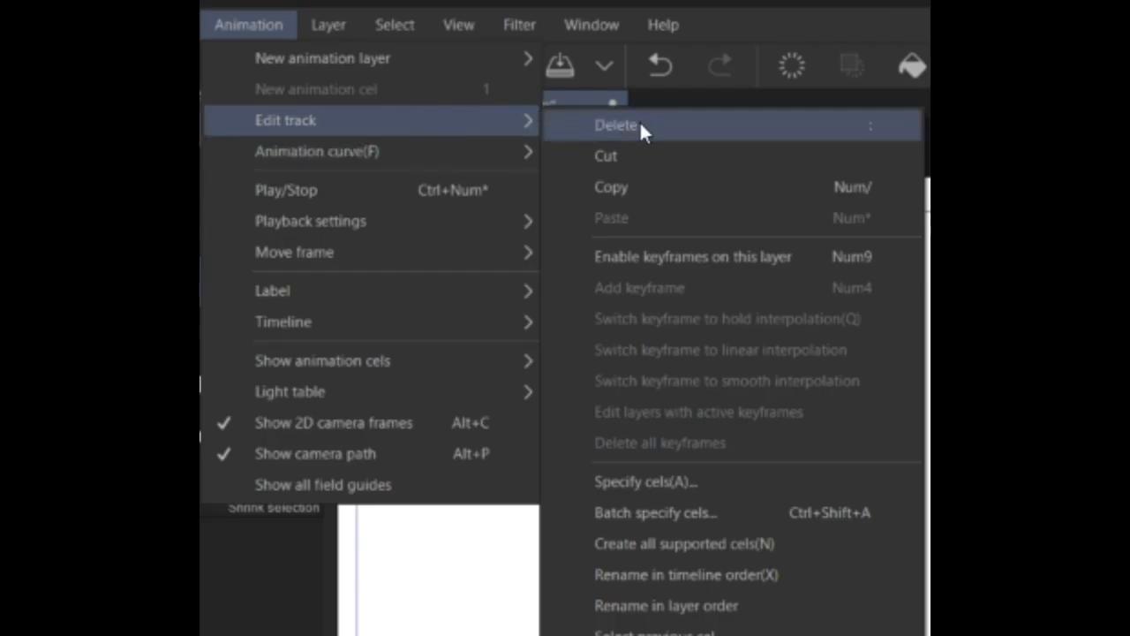
pyautogui.click(769, 576)
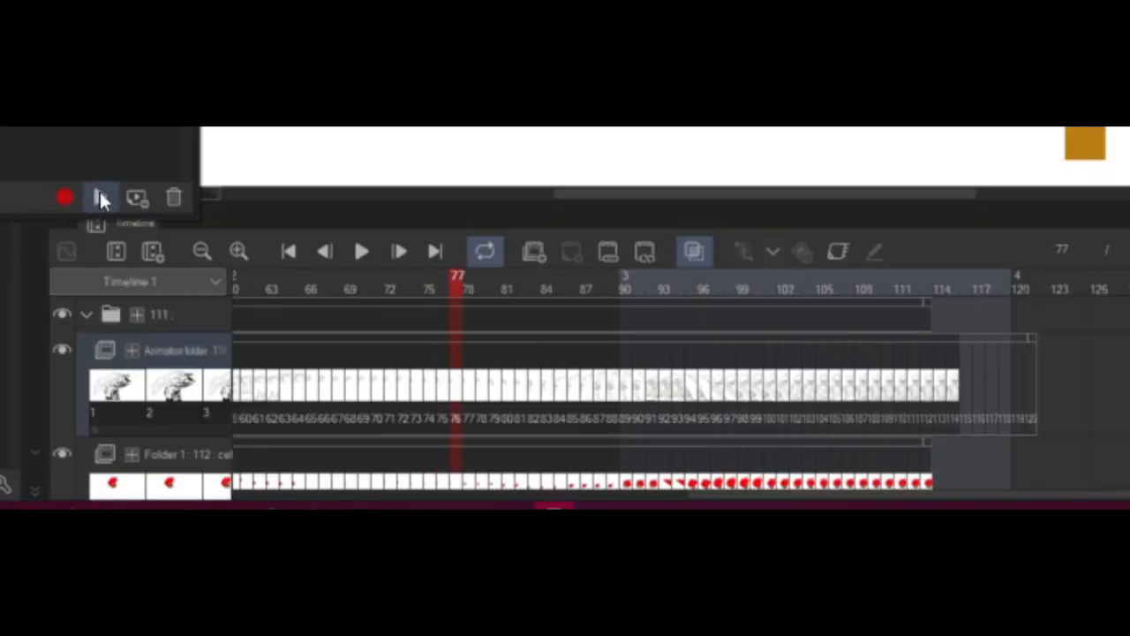
# Step: Run the Duplicate Cel auto action repeatedly up to frame 80 and extend the animation folder's clip to about frame 129
pyautogui.click(99, 198)
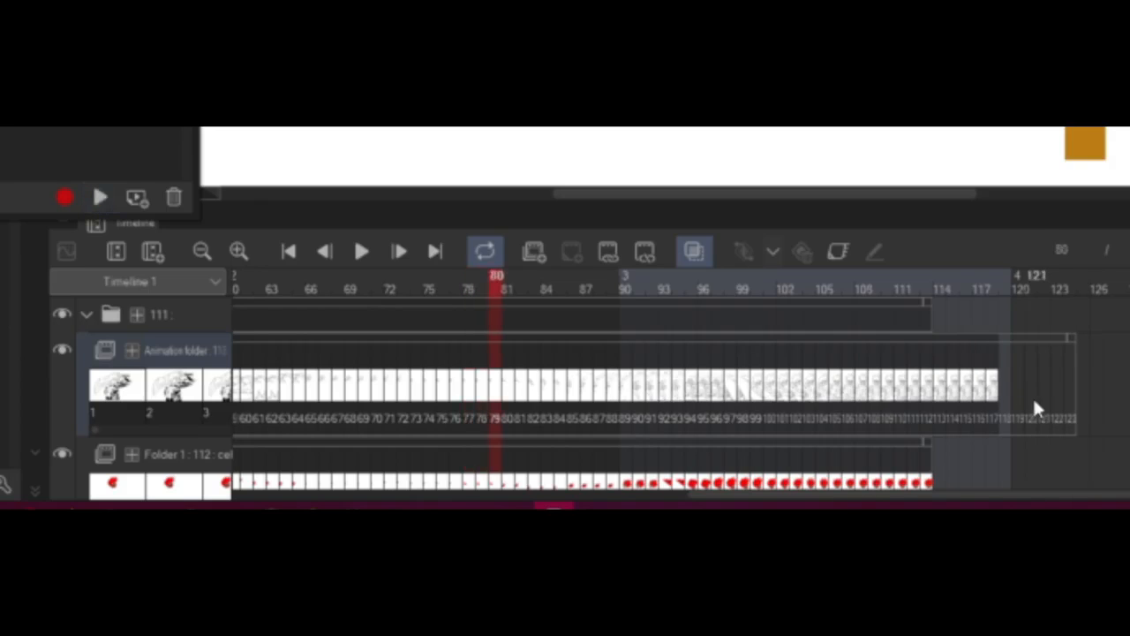
pyautogui.click(1073, 364)
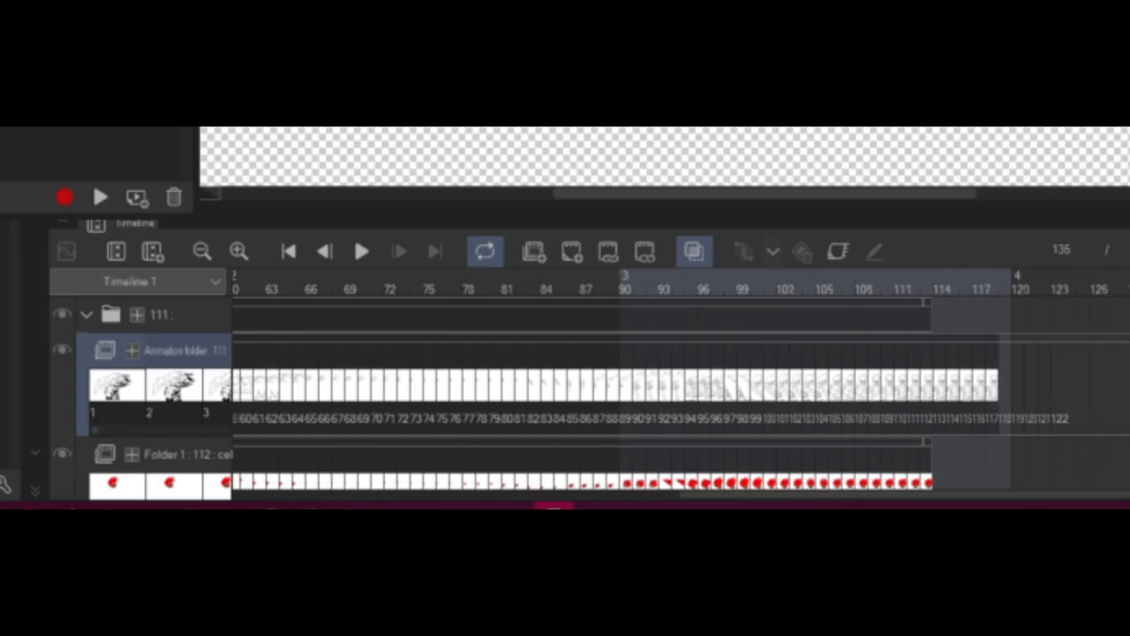
pyautogui.click(615, 352)
pyautogui.moveTo(1129, 354); pyautogui.dragTo(1120, 353)
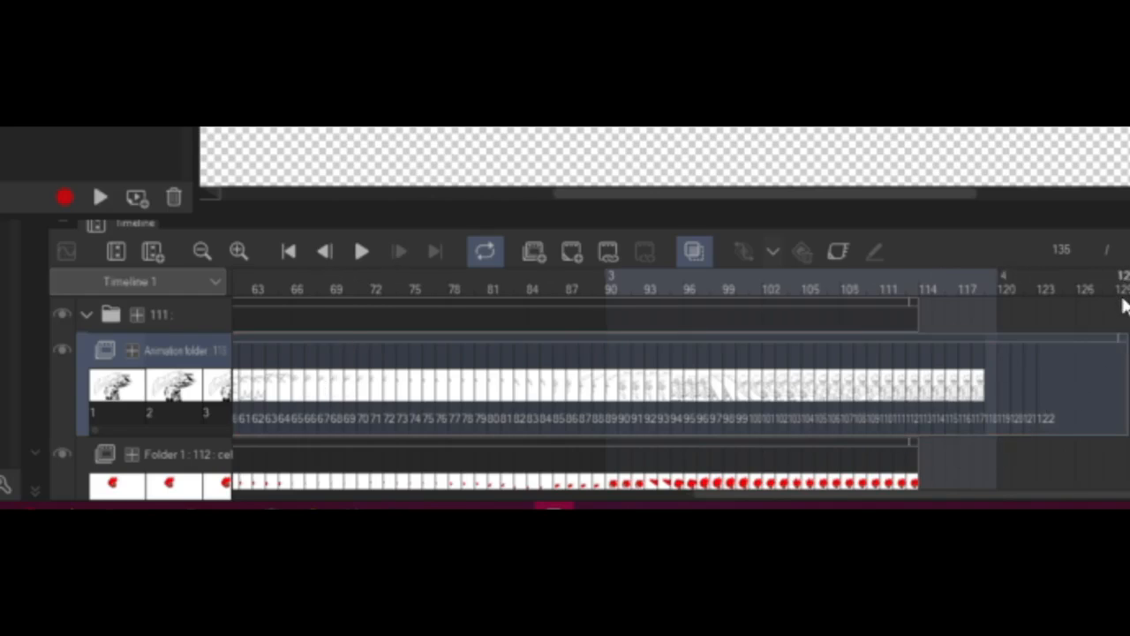
pyautogui.moveTo(1120, 338); pyautogui.dragTo(1129, 340)
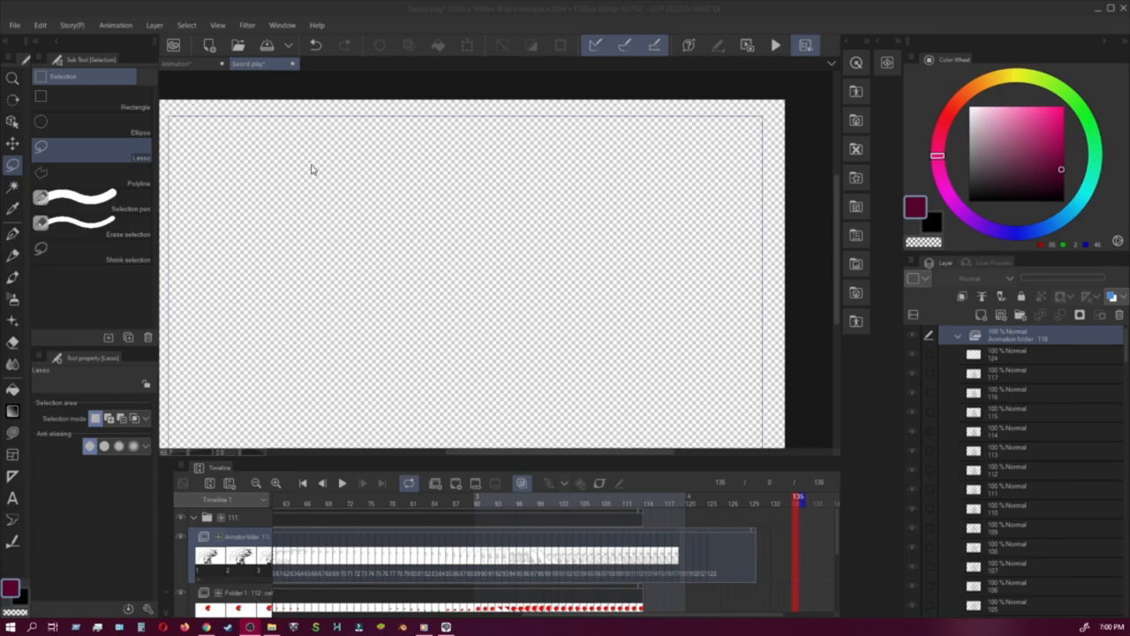
# Step: Assign the keyboard shortcut Ctrl+Alt+Z to the Duplicate Cel auto action in the New Animation Cel set
pyautogui.click(16, 27)
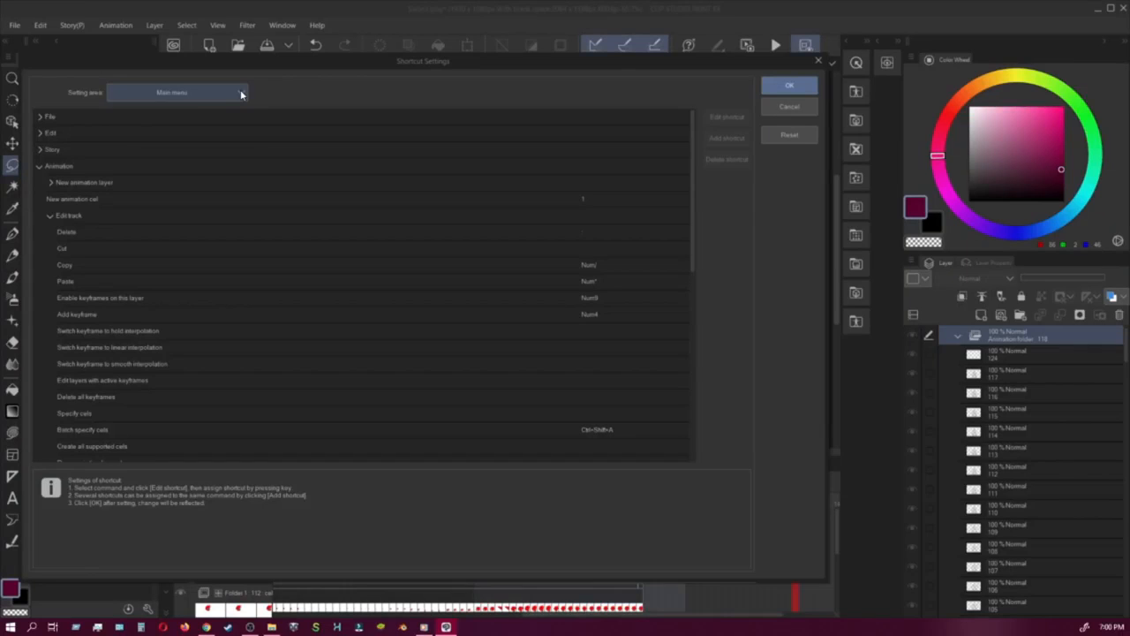
pyautogui.click(242, 94)
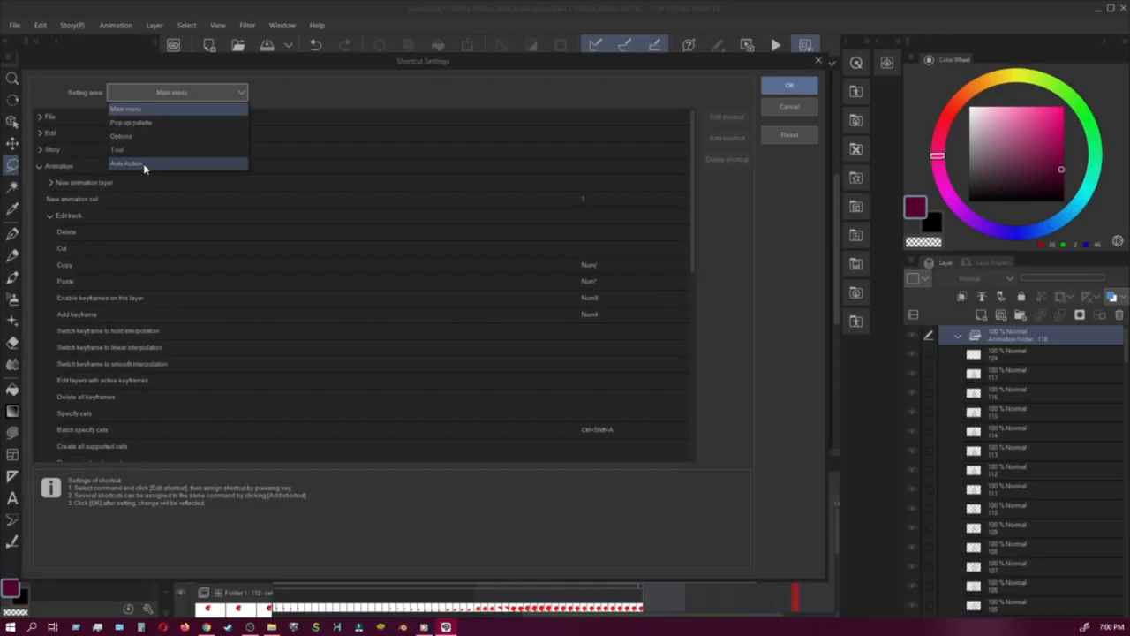
pyautogui.click(139, 163)
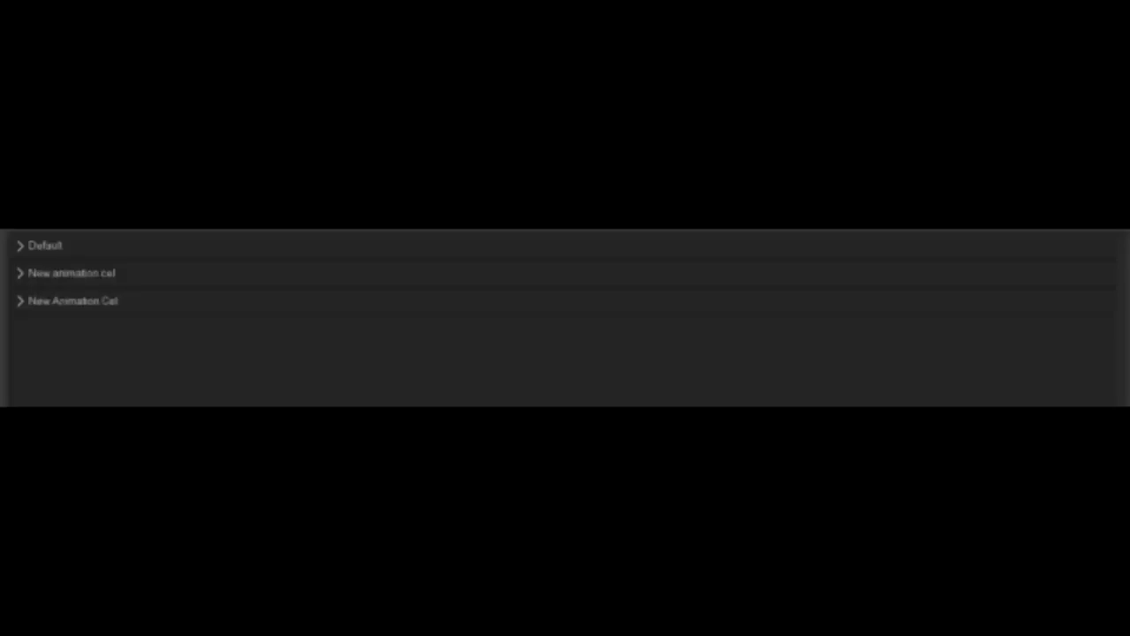
pyautogui.click(42, 132)
pyautogui.click(32, 300)
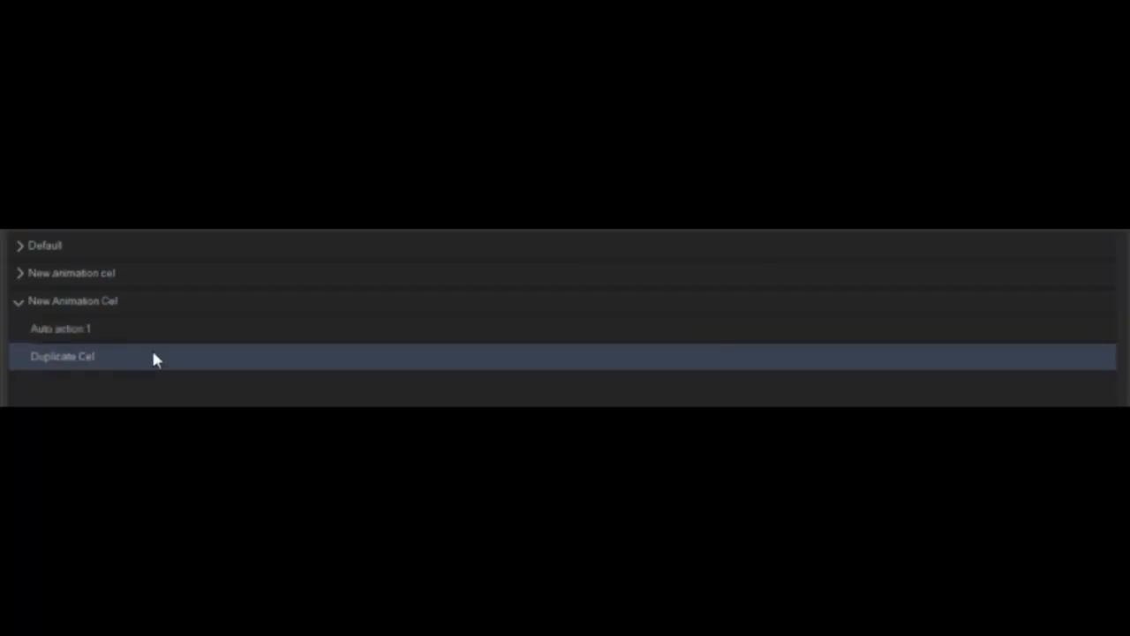
pyautogui.click(285, 356)
pyautogui.click(1002, 358)
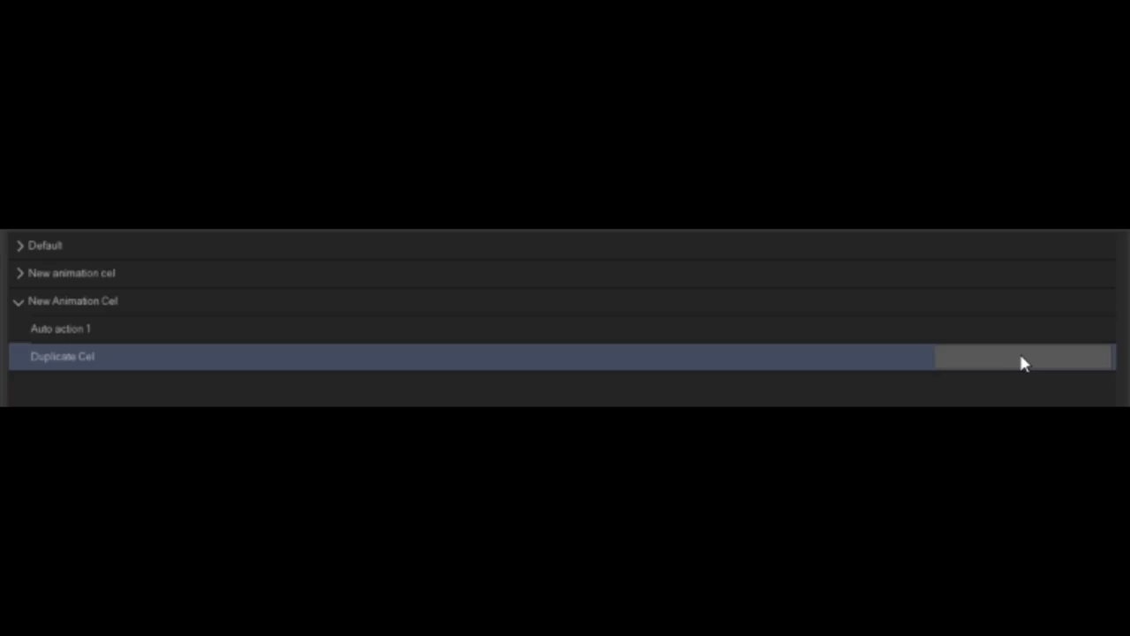
pyautogui.hotkey('ctrl', 'shift', 'c')
pyautogui.hotkey('ctrl', 'alt', 'c')
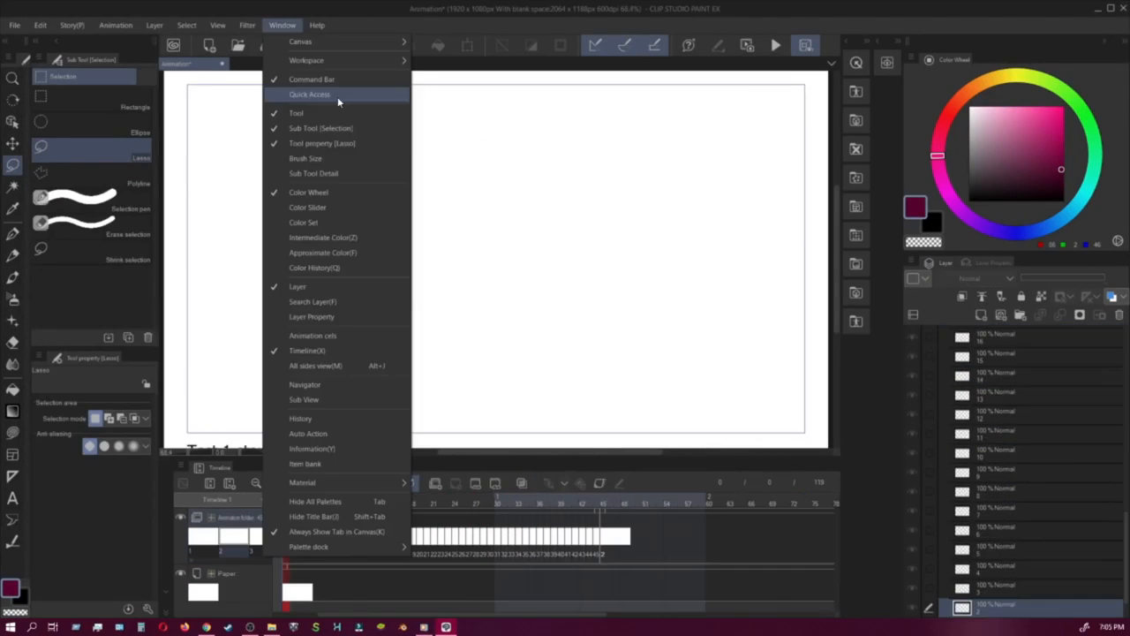
# Step: Bring up the auto actions and start recording Auto action 1 in the New Animation Cel set
pyautogui.click(341, 99)
pyautogui.click(101, 190)
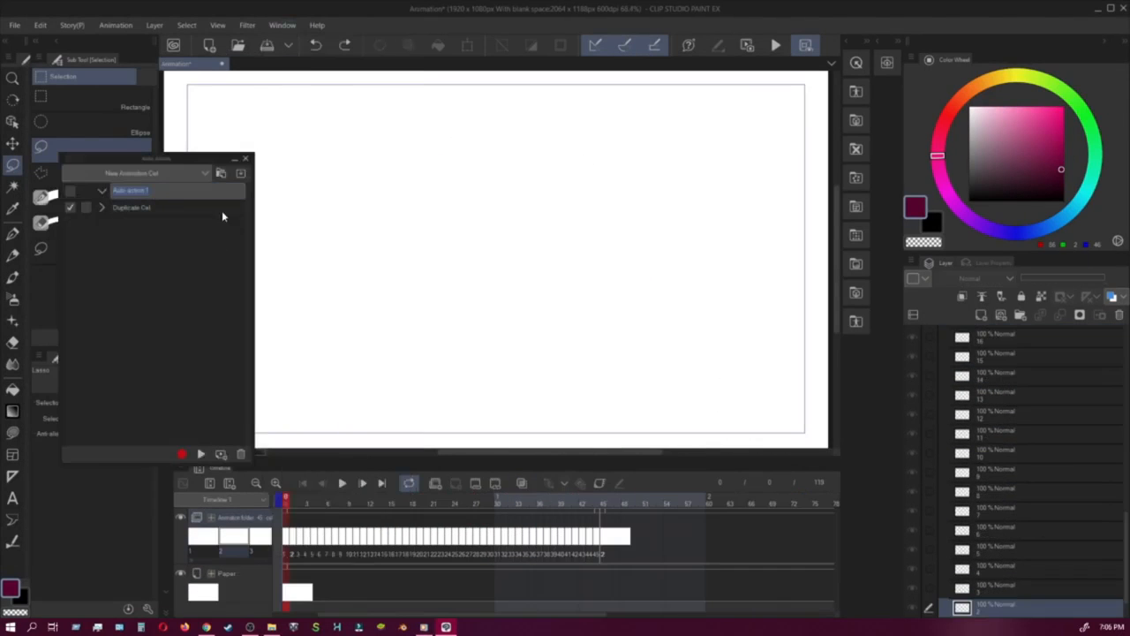
pyautogui.click(181, 454)
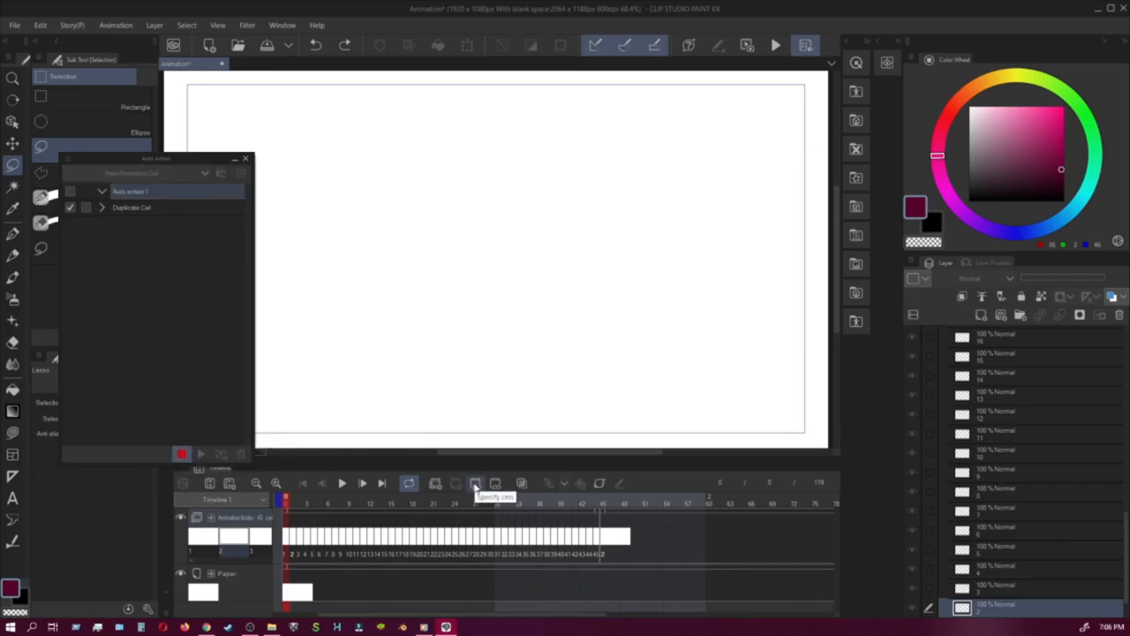
# Step: Record creating a new animation cel, renaming its layer to 0 and assigning cel 0 to frame 46
pyautogui.click(475, 483)
pyautogui.moveTo(1125, 543); pyautogui.dragTo(1126, 562)
pyautogui.rightClick(984, 546)
pyautogui.moveTo(1052, 379)
pyautogui.click(883, 473)
pyautogui.click(671, 308)
pyautogui.rightClick(610, 540)
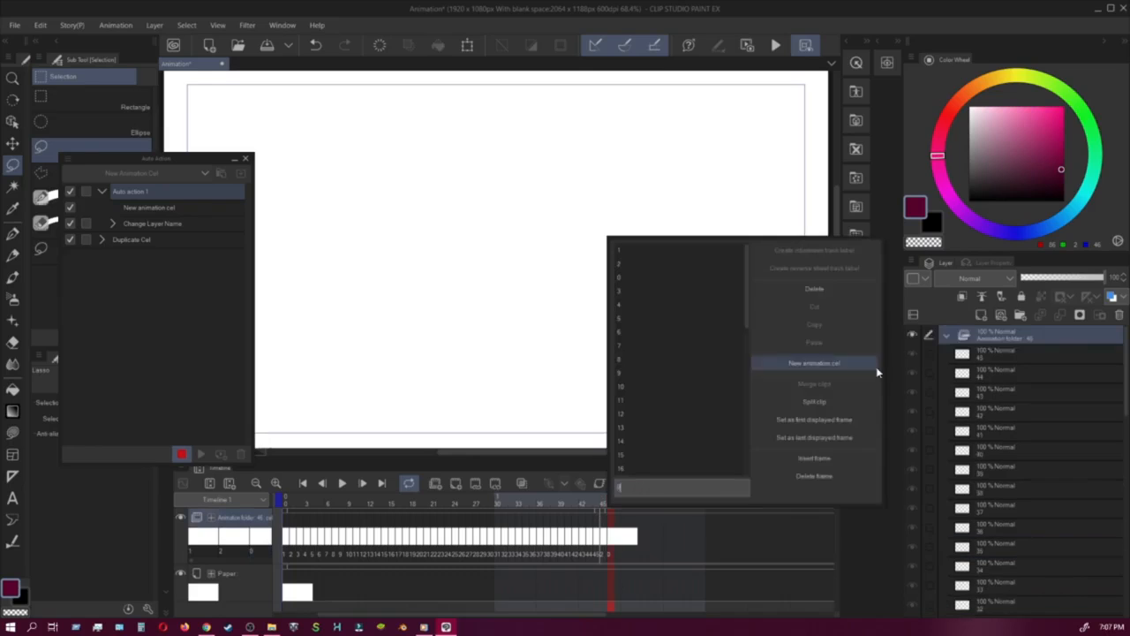
pyautogui.click(831, 455)
pyautogui.hotkey('ctrl', 'z')
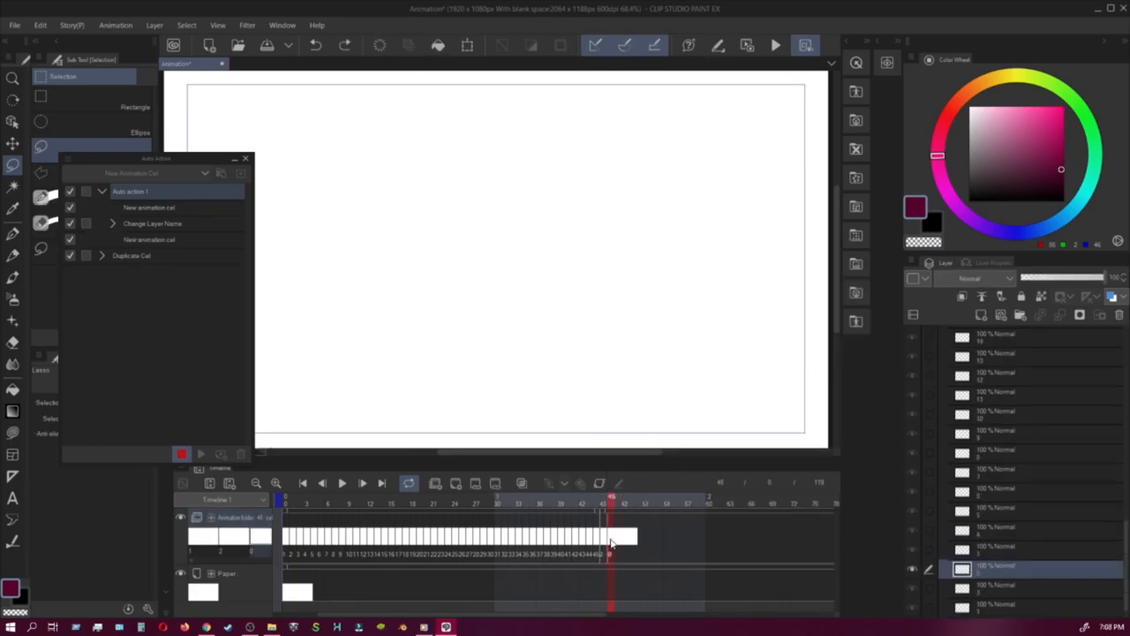
# Step: Record renaming the animation folder's cels in timeline order, and stop recording Auto action 1
pyautogui.click(281, 25)
pyautogui.click(116, 25)
pyautogui.moveTo(176, 72)
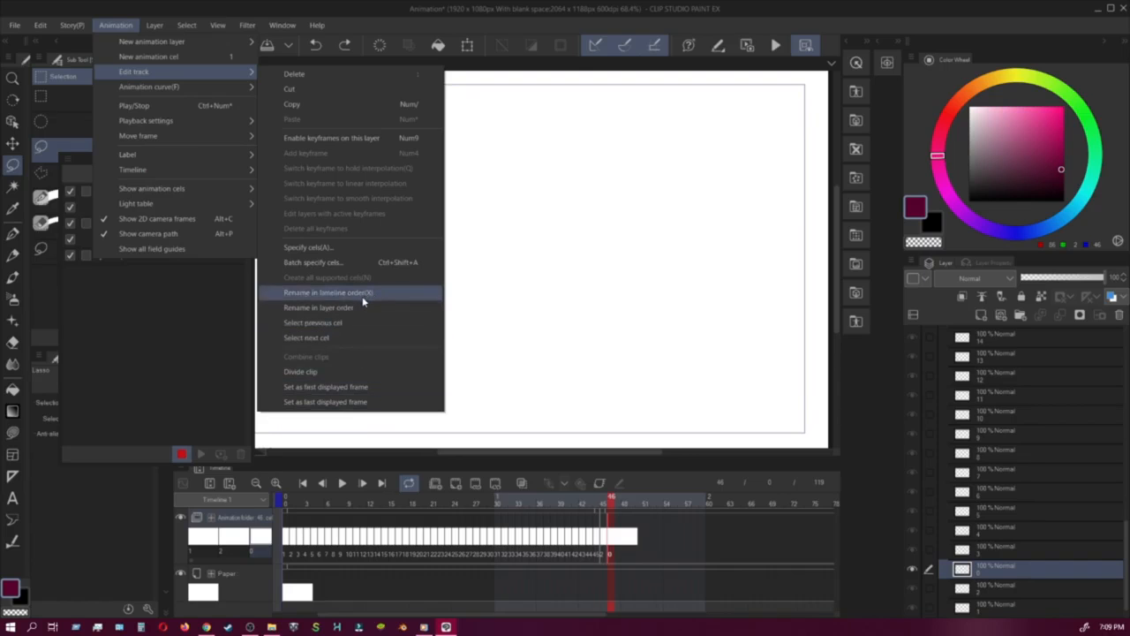
pyautogui.moveTo(220, 170)
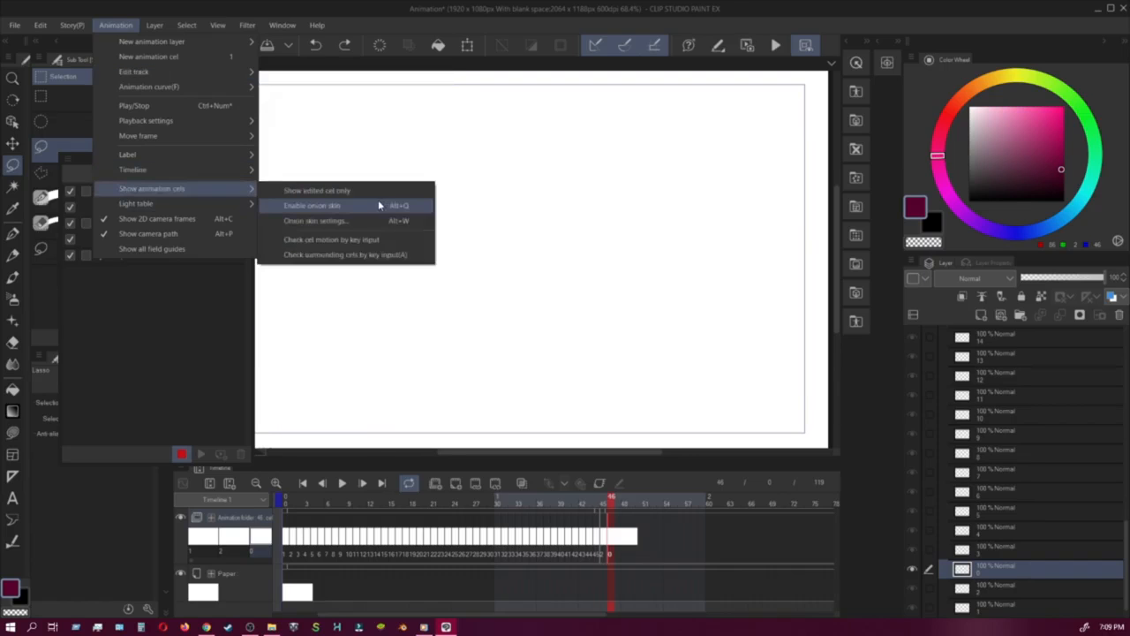
pyautogui.press('Escape')
pyautogui.click(250, 626)
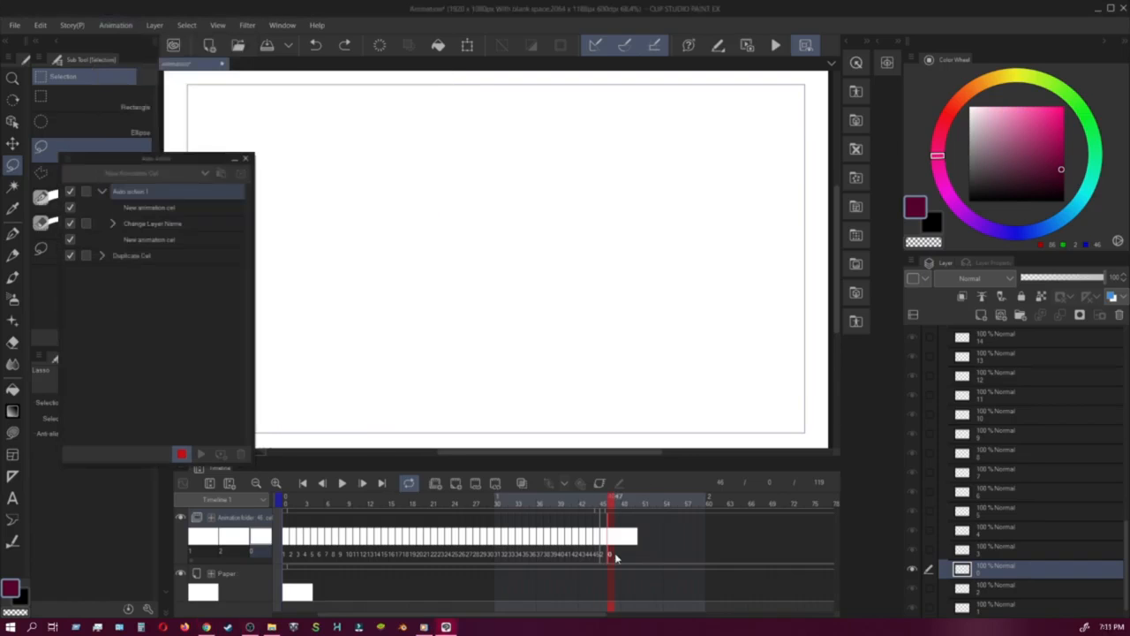
pyautogui.click(116, 24)
pyautogui.moveTo(176, 71)
pyautogui.click(353, 300)
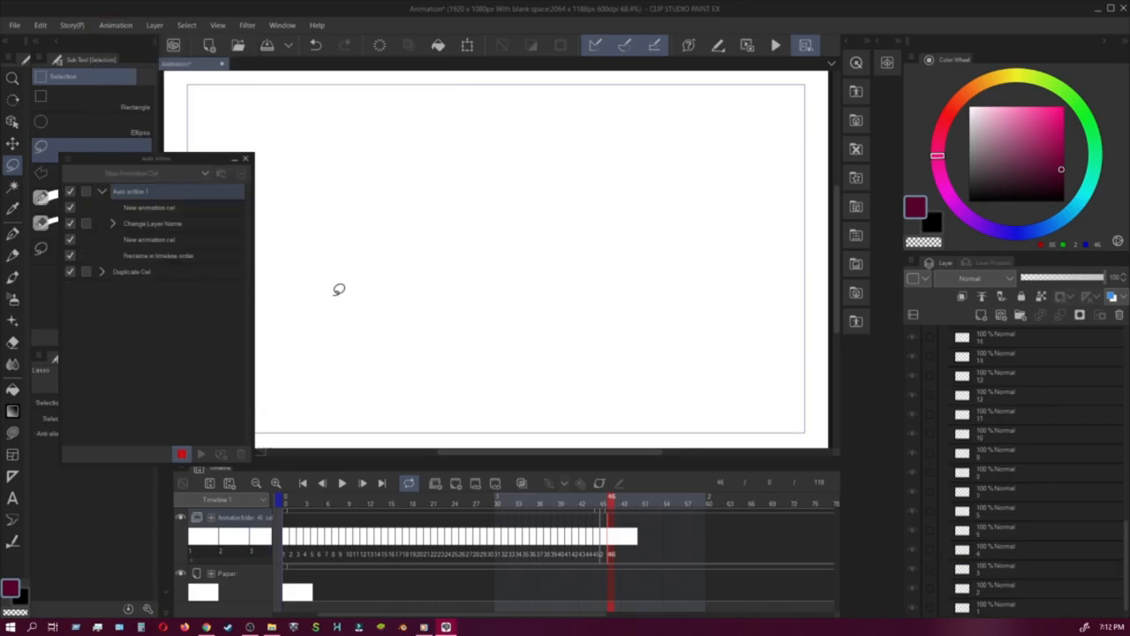
pyautogui.hotkey('alt', 'Tab')
pyautogui.click(182, 453)
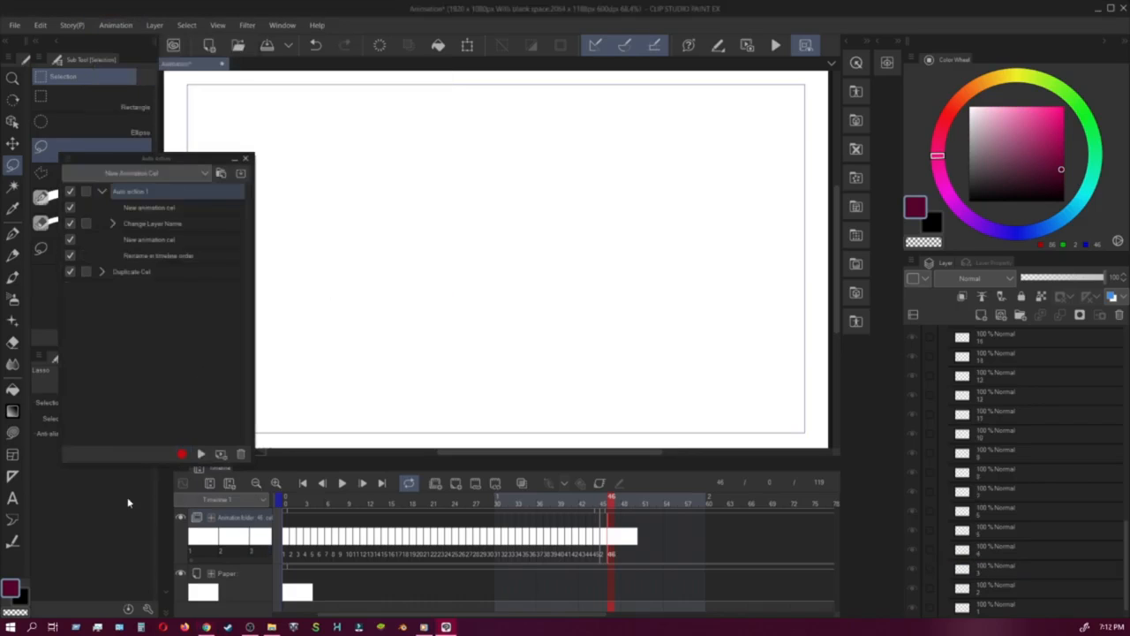
# Step: Run Auto action 1 repeatedly to add new animation cels up to frame 54
pyautogui.click(201, 453)
pyautogui.click(201, 454)
pyautogui.click(201, 454)
pyautogui.click(201, 453)
pyautogui.moveTo(588, 613); pyautogui.dragTo(785, 612)
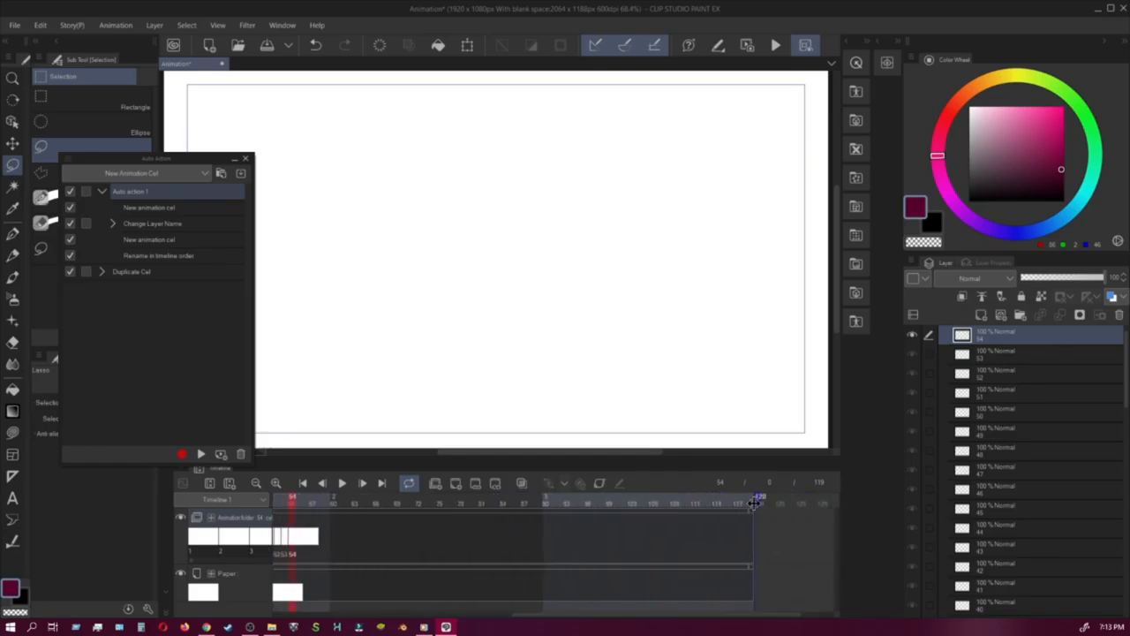
# Step: Assign the keyboard shortcut Ctrl+Alt+X to Auto action 1
pyautogui.doubleClick(633, 168)
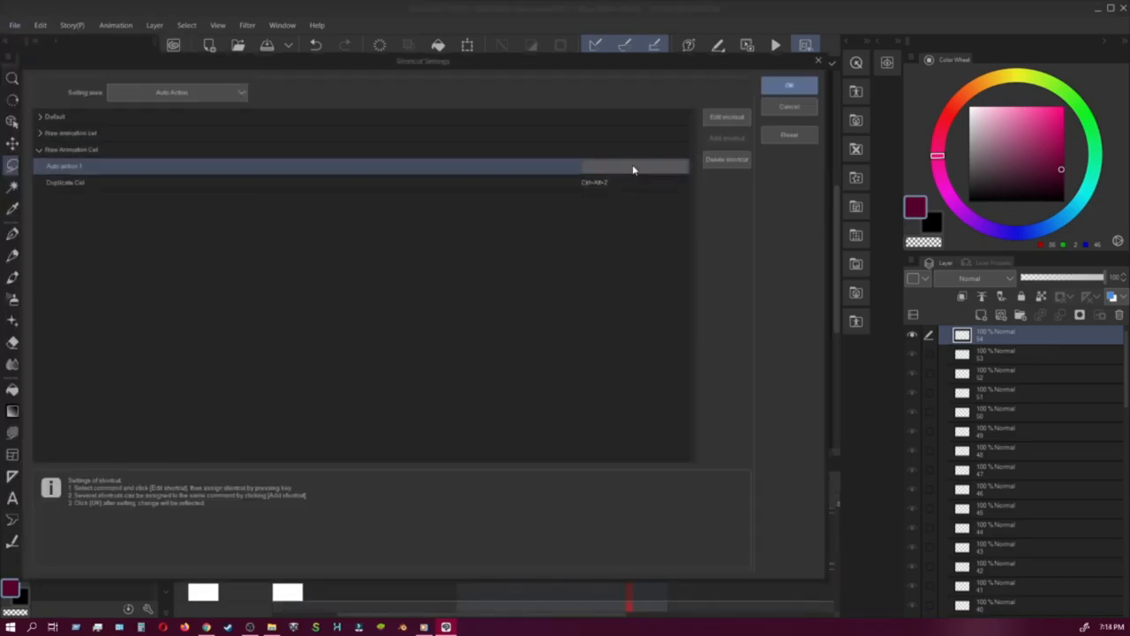
pyautogui.hotkey('ctrl', 'alt', 'x')
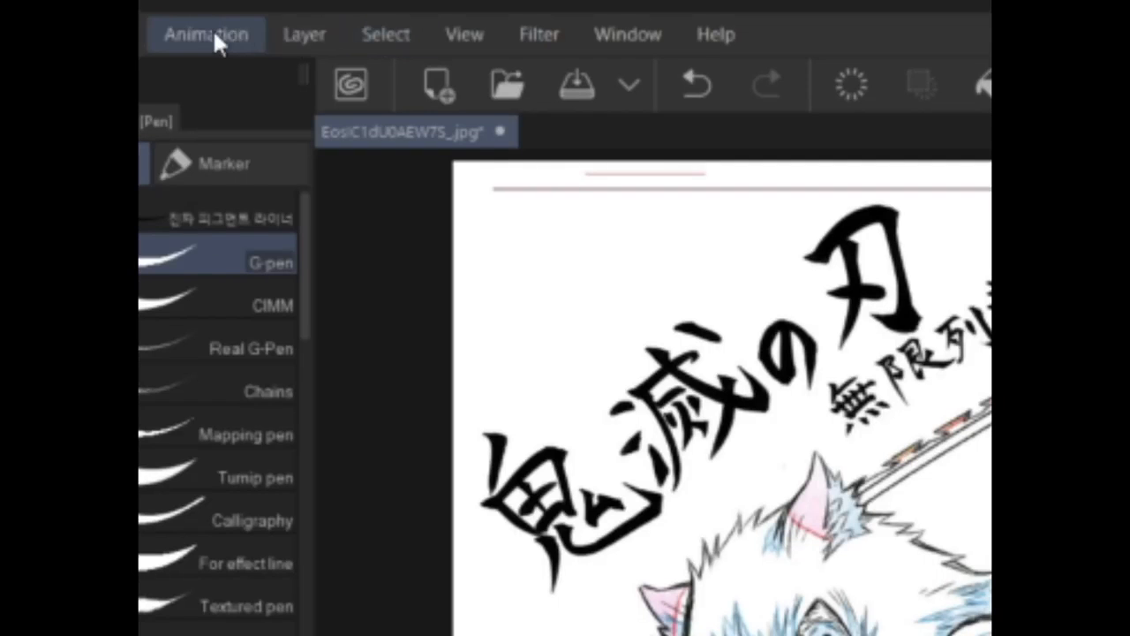
# Step: Add a 2D camera folder above the image layer in the illustration document
pyautogui.click(118, 23)
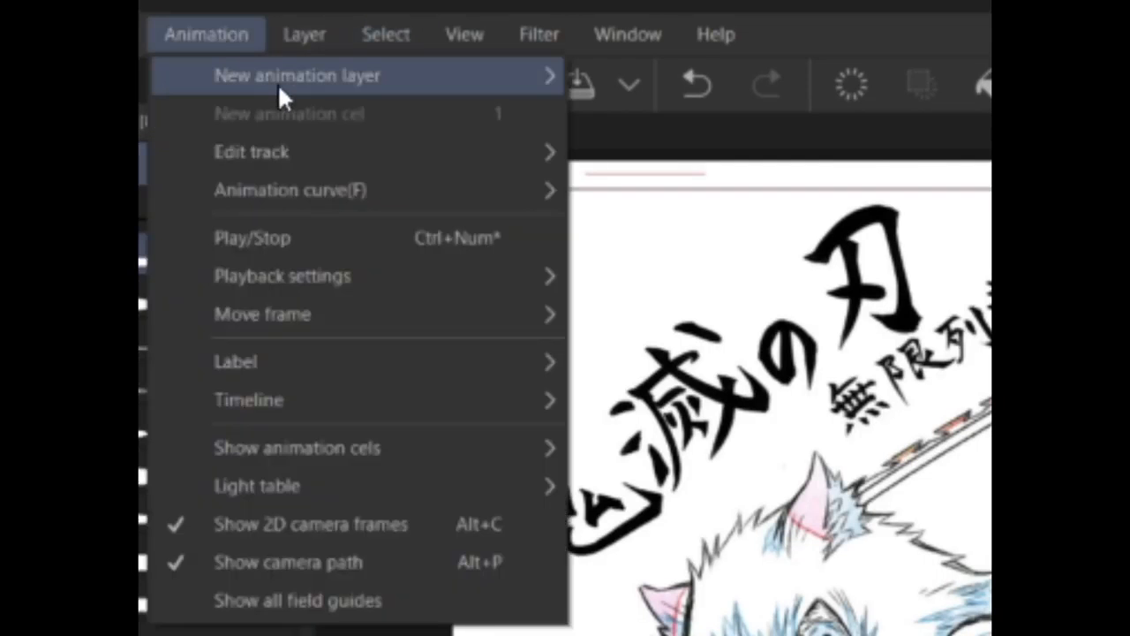
pyautogui.moveTo(279, 86)
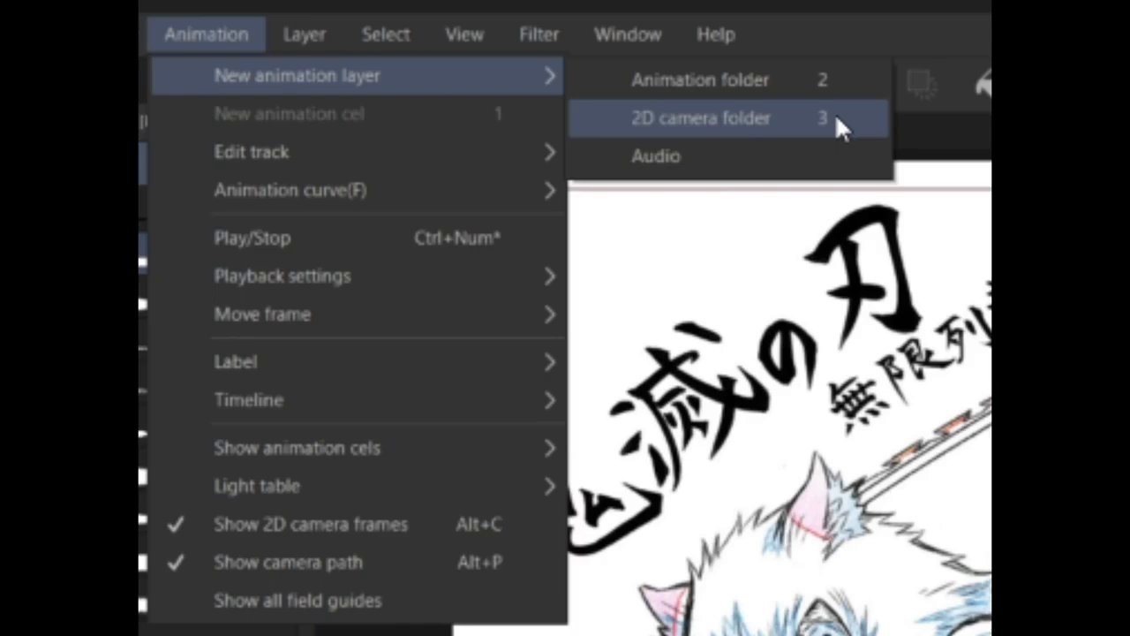
pyautogui.click(775, 116)
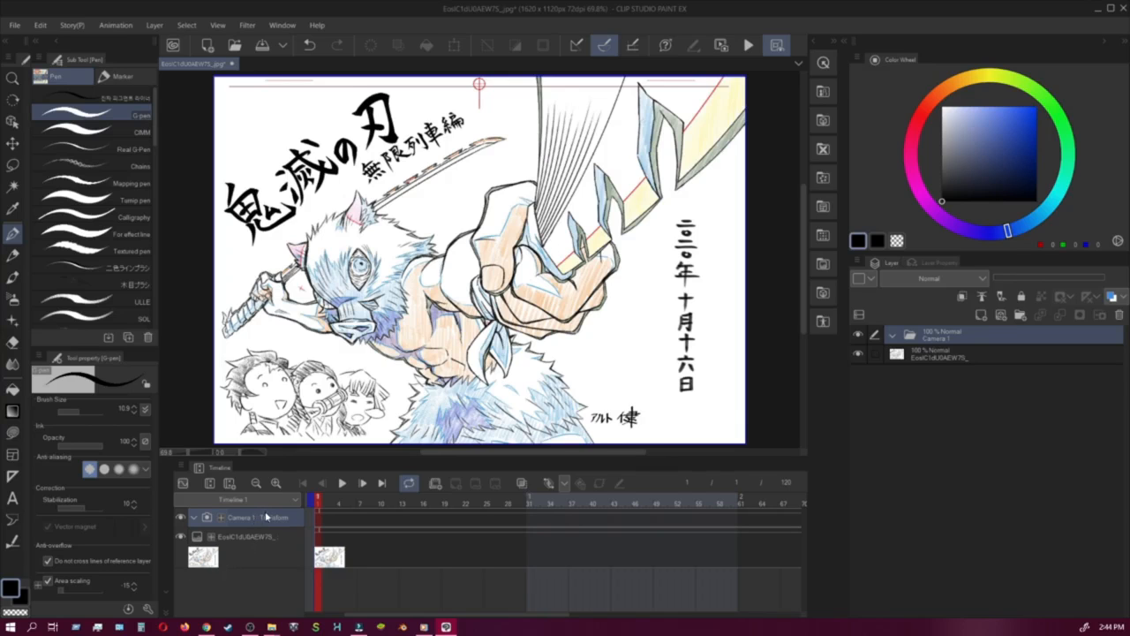
pyautogui.click(242, 546)
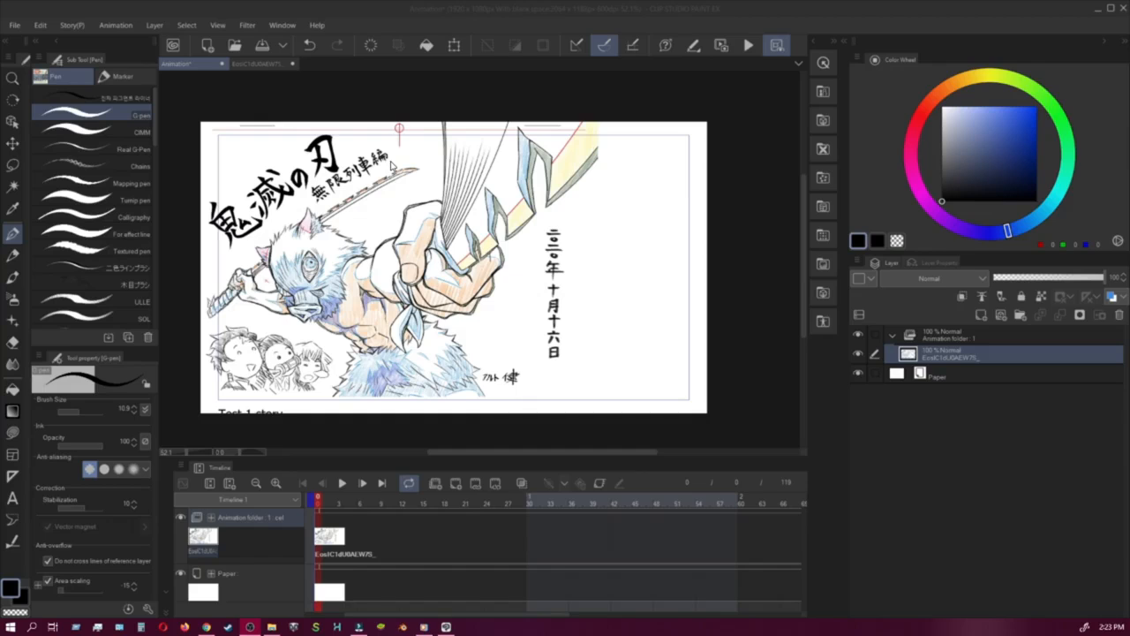
# Step: Add a 2D camera folder to the Animation document and place the animation folder inside it
pyautogui.click(393, 194)
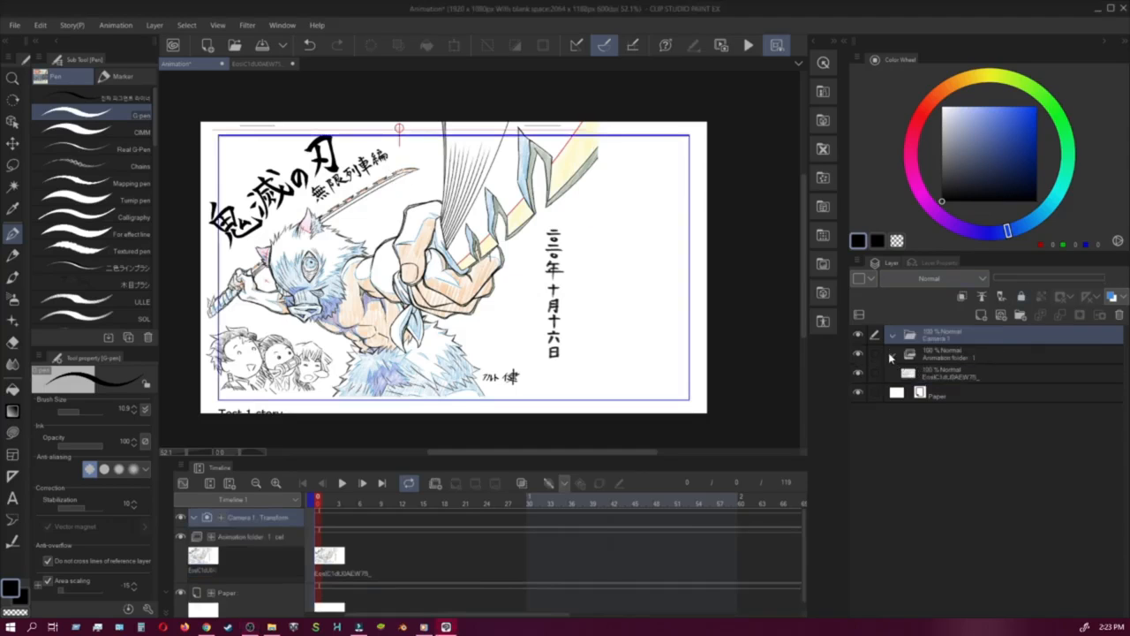
pyautogui.click(935, 357)
pyautogui.moveTo(445, 99); pyautogui.dragTo(445, 111)
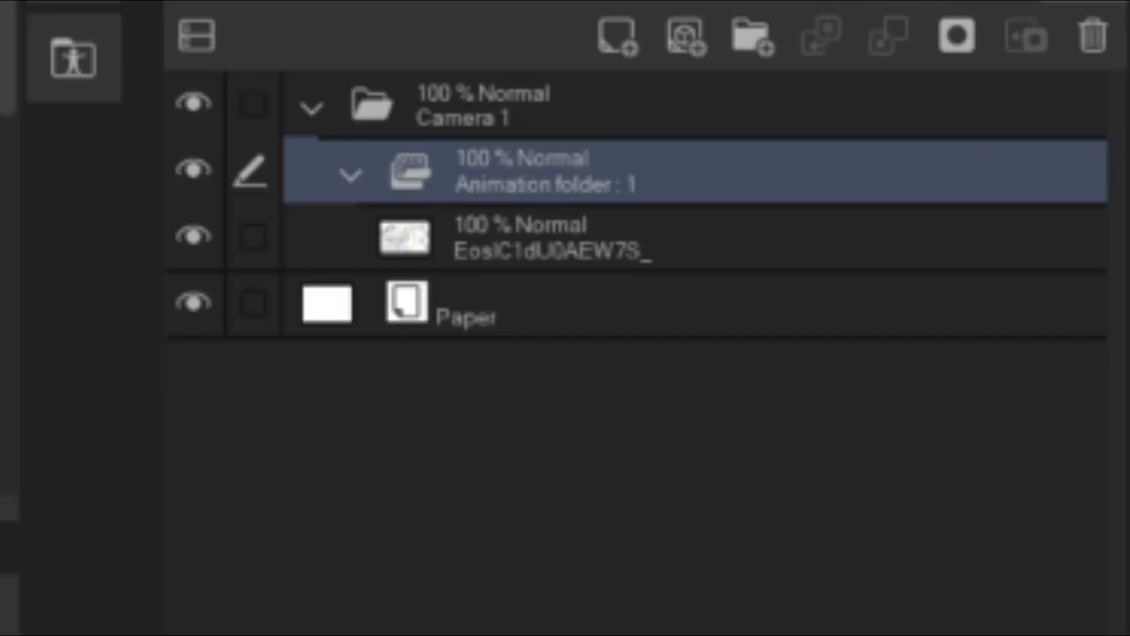
# Step: Choose the Object operation tool and select the image layer inside the animation folder
pyautogui.click(244, 320)
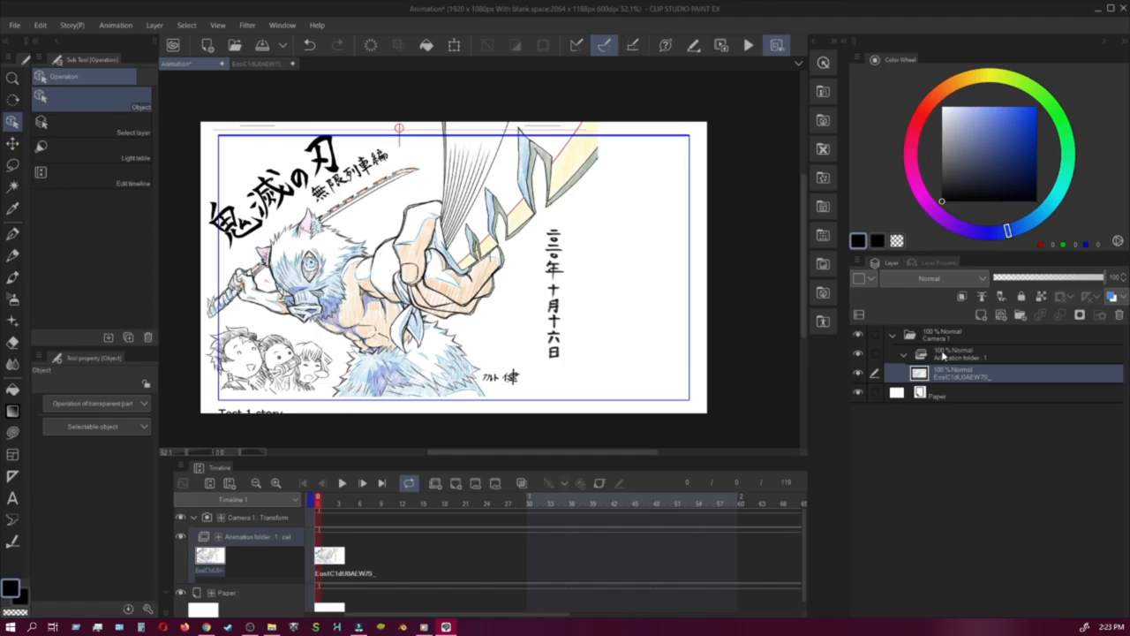
pyautogui.click(904, 355)
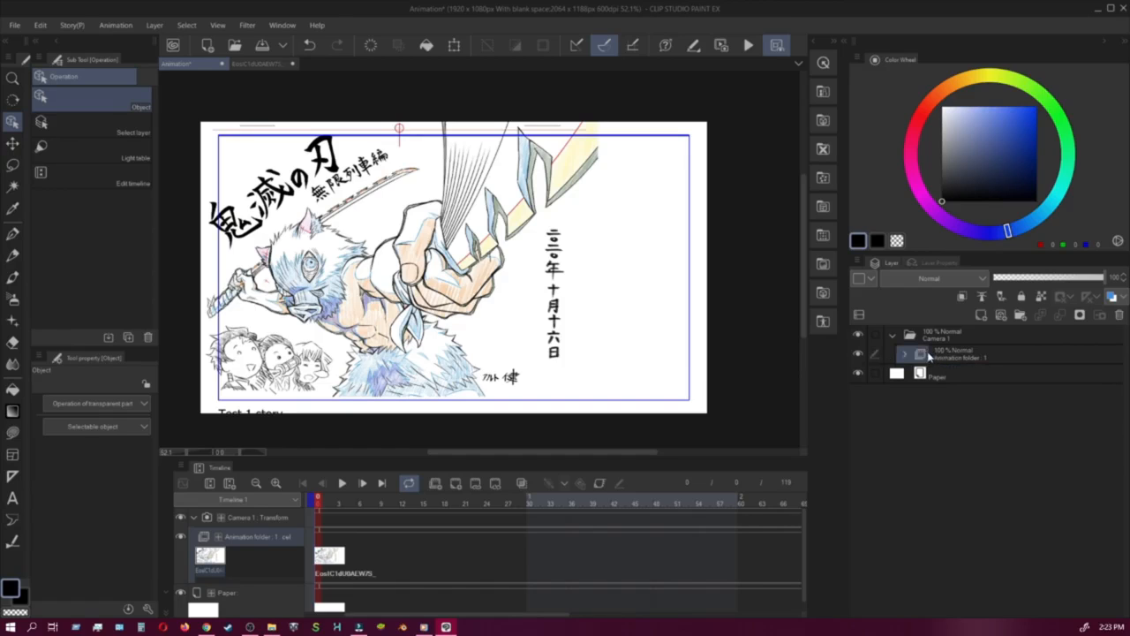
pyautogui.moveTo(938, 354); pyautogui.dragTo(936, 343)
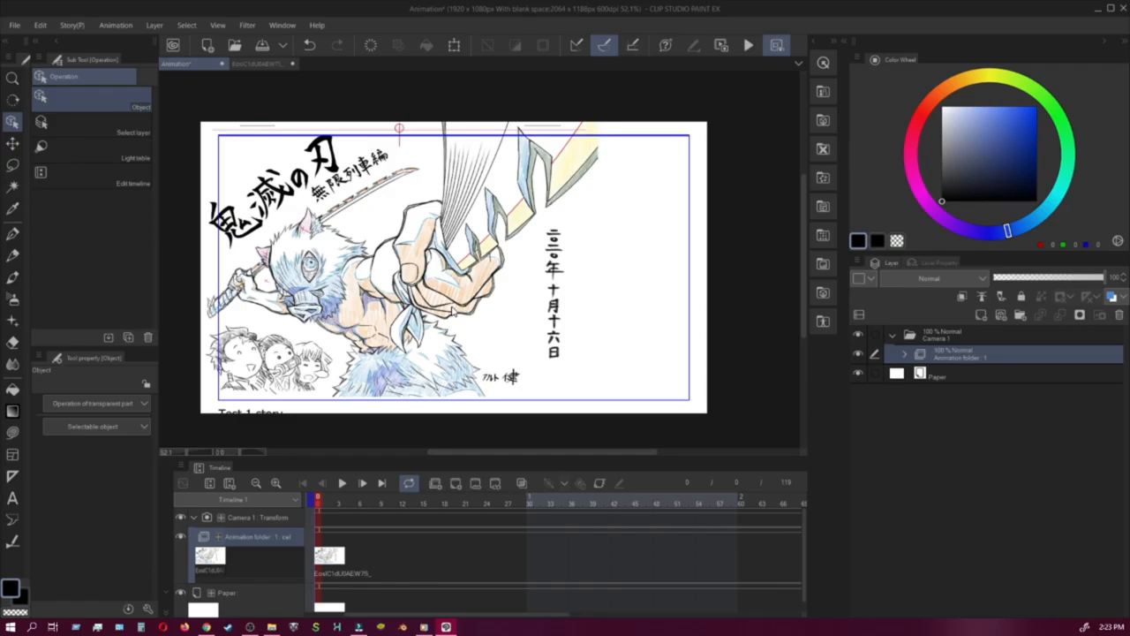
pyautogui.click(453, 311)
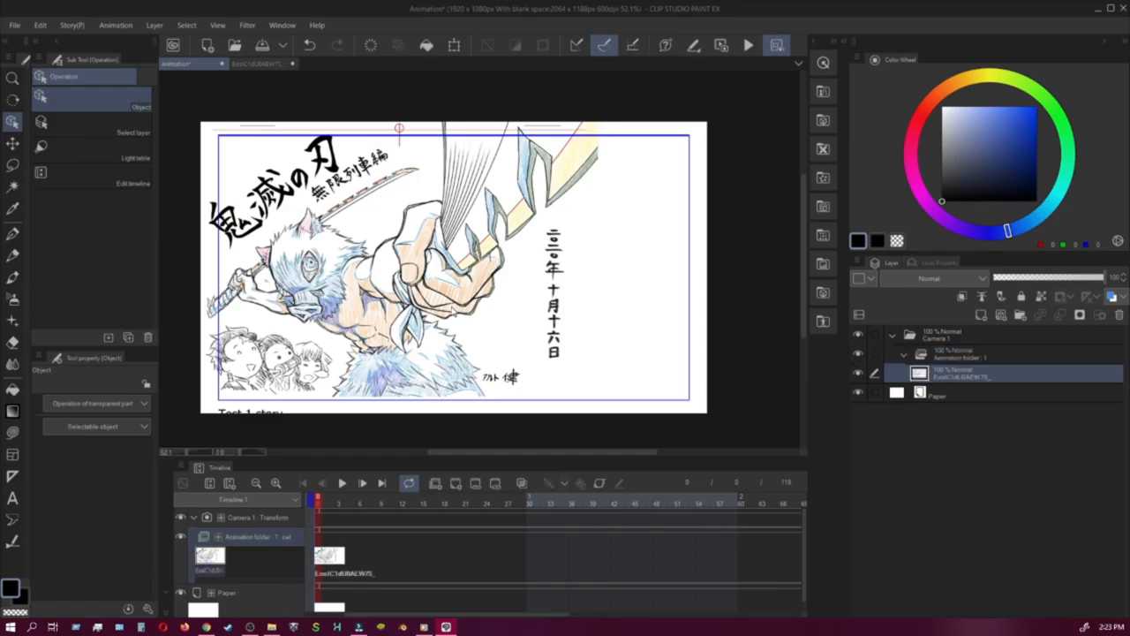
# Step: Try shrinking the 2D camera frame and moving it over the character
pyautogui.click(599, 141)
pyautogui.moveTo(689, 135); pyautogui.dragTo(577, 263)
pyautogui.moveTo(460, 283); pyautogui.dragTo(495, 260)
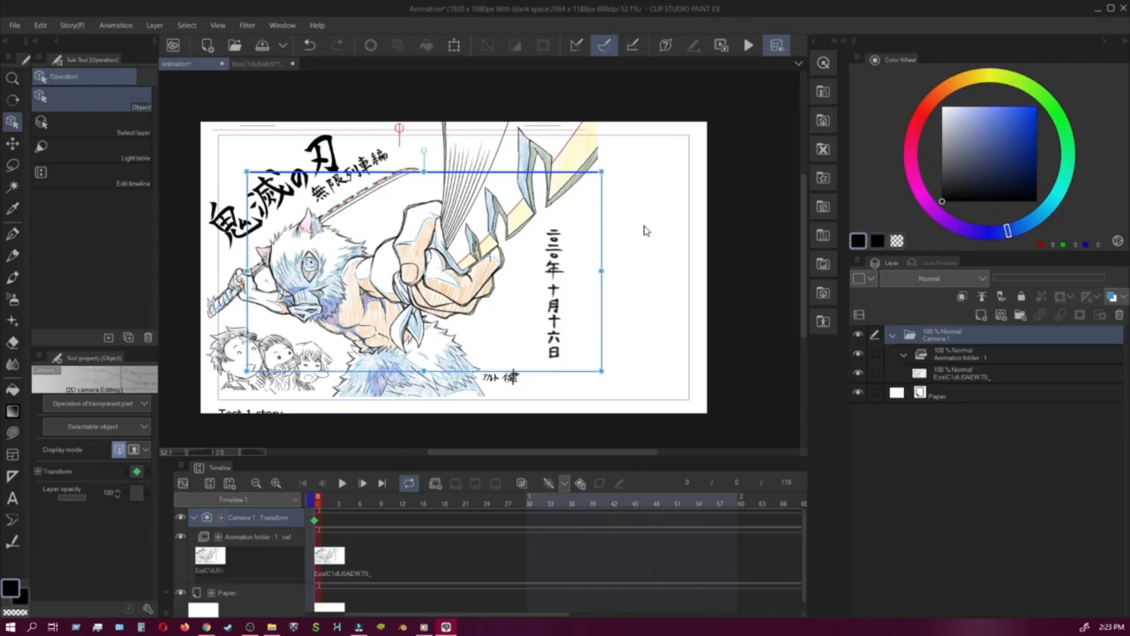
# Step: Undo the resizing and repositioning of the 2D camera frame
pyautogui.hotkey('ctrl', 'z')
pyautogui.hotkey('ctrl', 'z')
pyautogui.hotkey('ctrl', 'z')
pyautogui.hotkey('ctrl', 'z')
pyautogui.hotkey('ctrl', 'z')
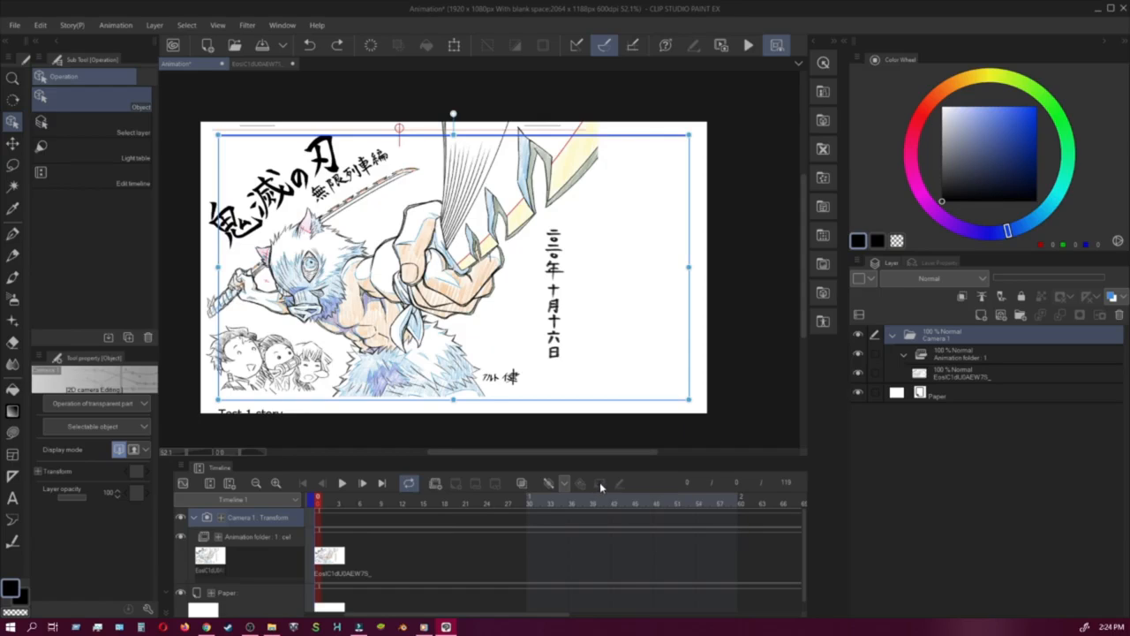
# Step: Enable keyframes on the animation folder and slightly adjust its transform at frame 0
pyautogui.click(944, 355)
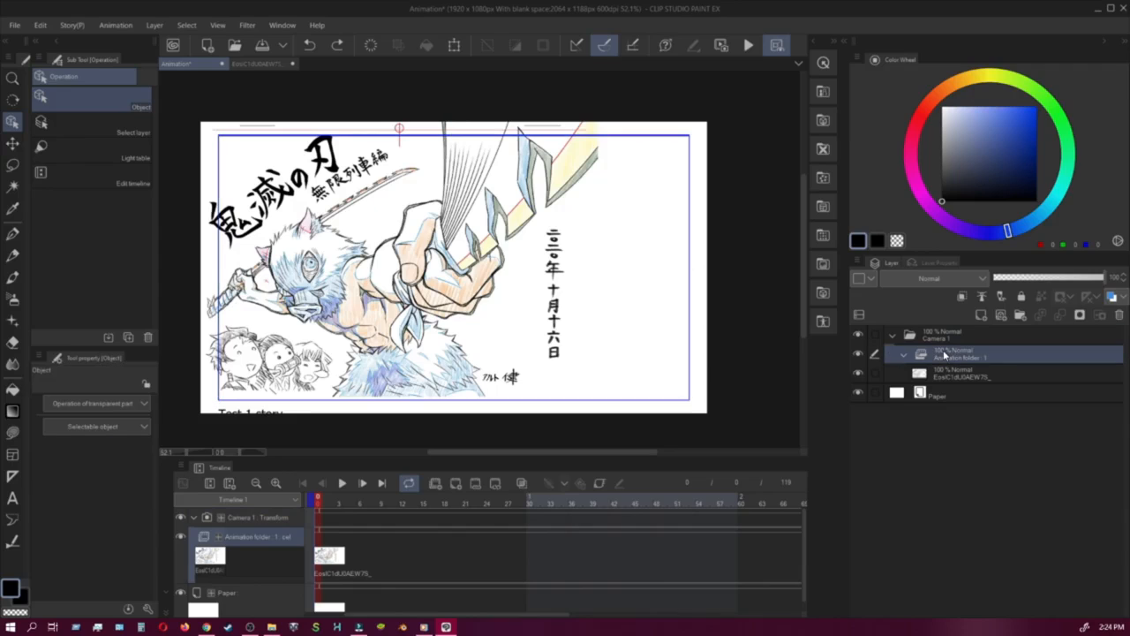
pyautogui.click(951, 336)
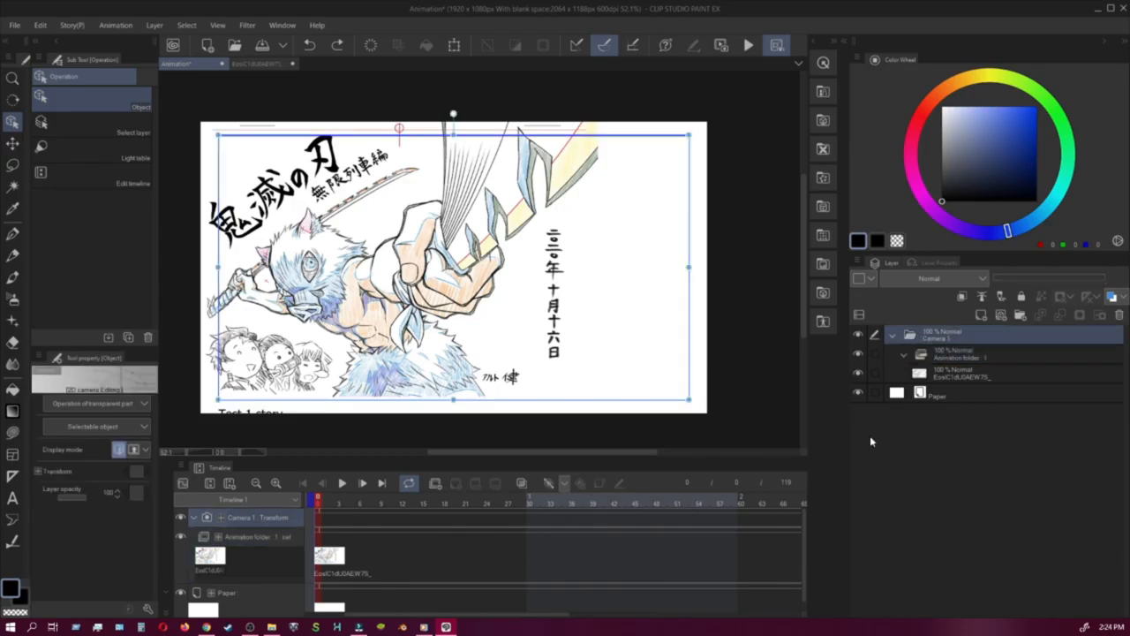
pyautogui.click(944, 357)
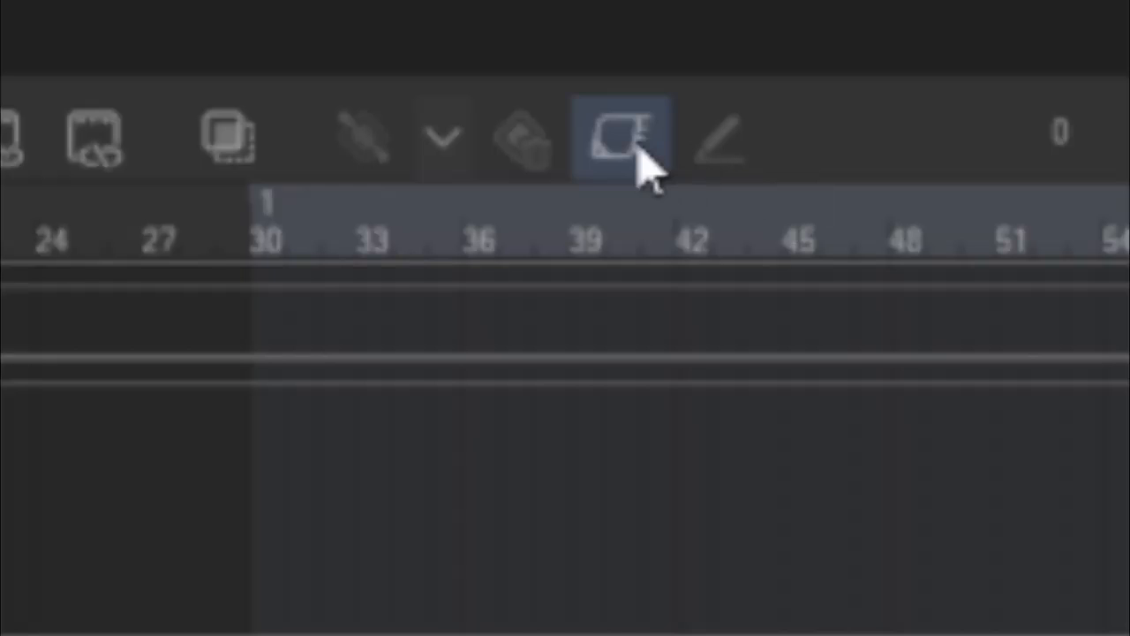
pyautogui.click(627, 137)
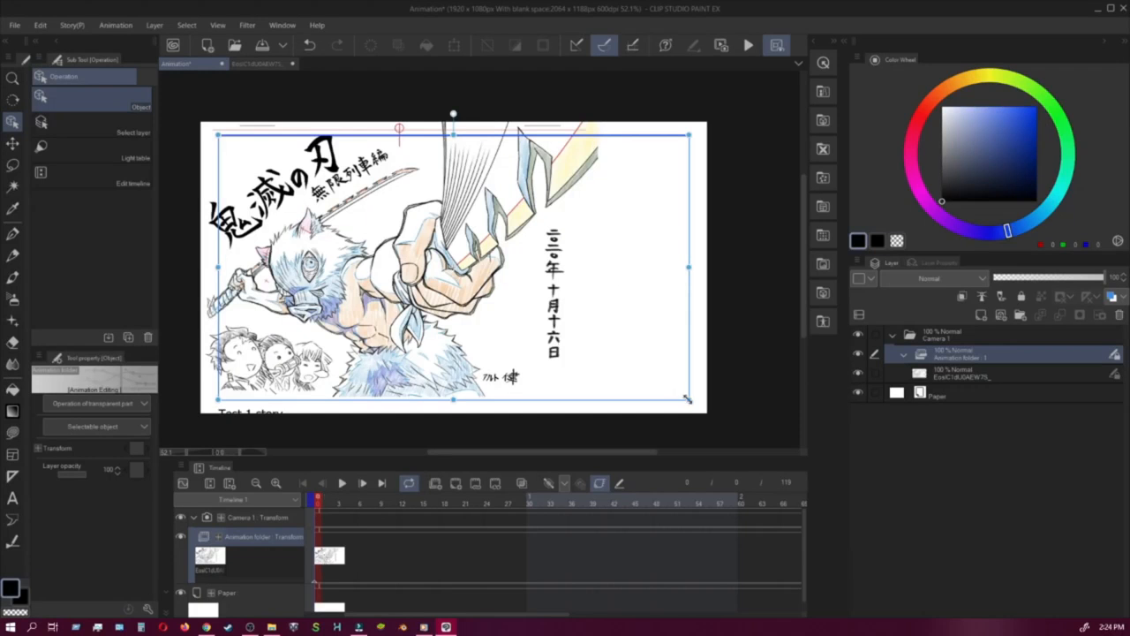
pyautogui.moveTo(687, 399)
pyautogui.mouseDown()
pyautogui.moveTo(550, 323)
pyautogui.moveTo(686, 336)
pyautogui.moveTo(692, 399)
pyautogui.mouseUp()
pyautogui.moveTo(500, 309); pyautogui.dragTo(497, 309)
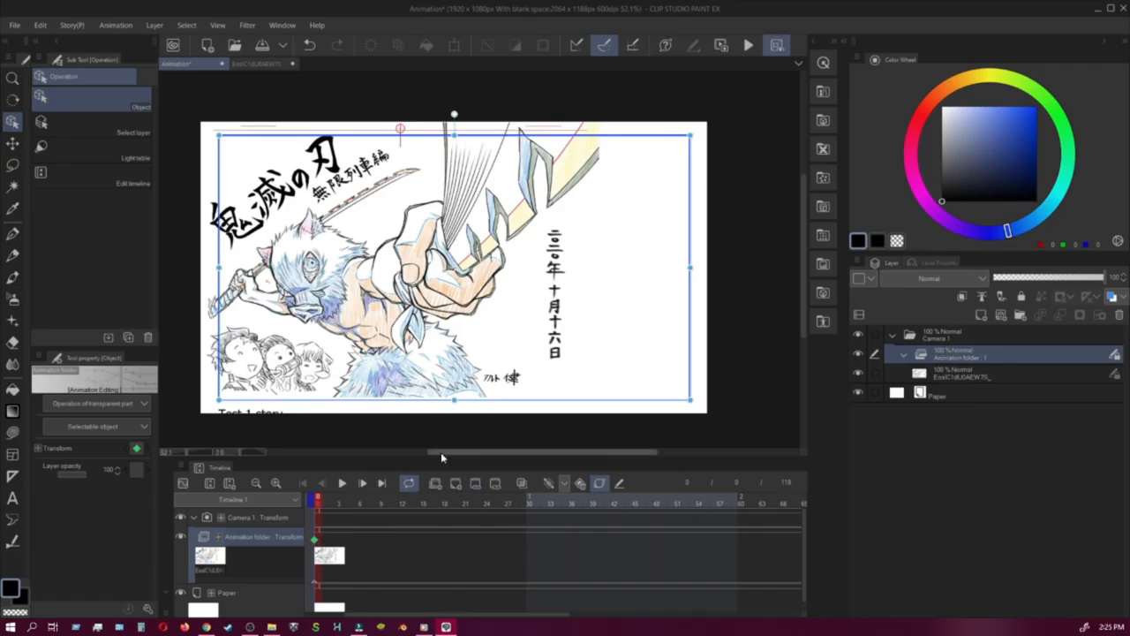
# Step: Select the 2D camera folder and, at frame 0, shrink and move its frame over the masked character's head and chest
pyautogui.click(265, 517)
pyautogui.click(286, 539)
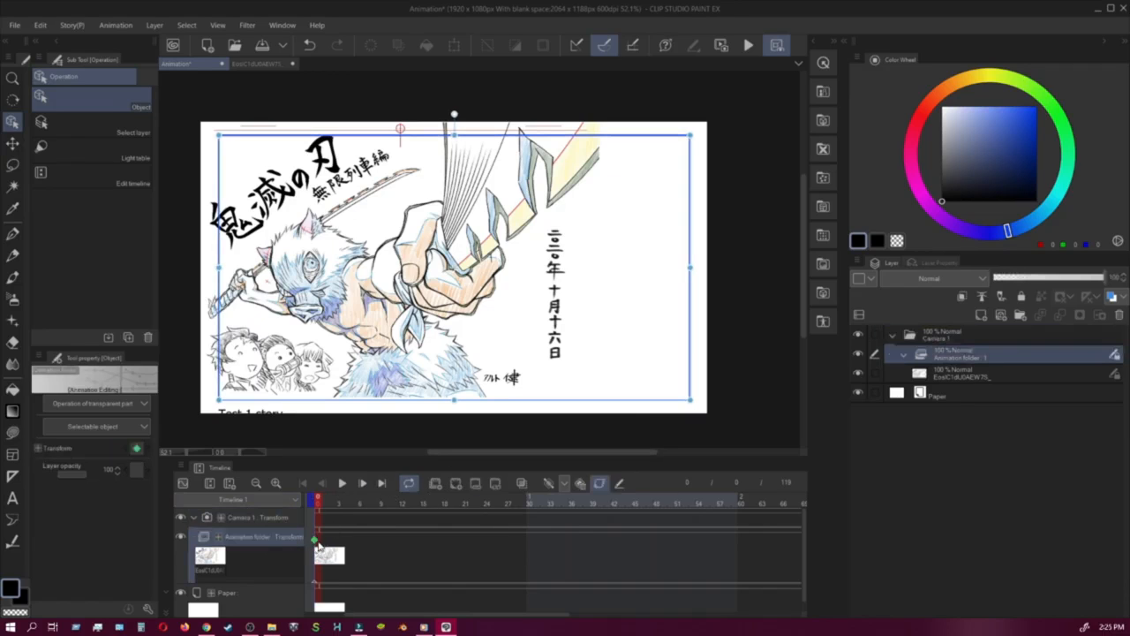
pyautogui.click(279, 517)
pyautogui.moveTo(688, 398)
pyautogui.mouseDown()
pyautogui.moveTo(601, 351)
pyautogui.moveTo(688, 399)
pyautogui.mouseUp()
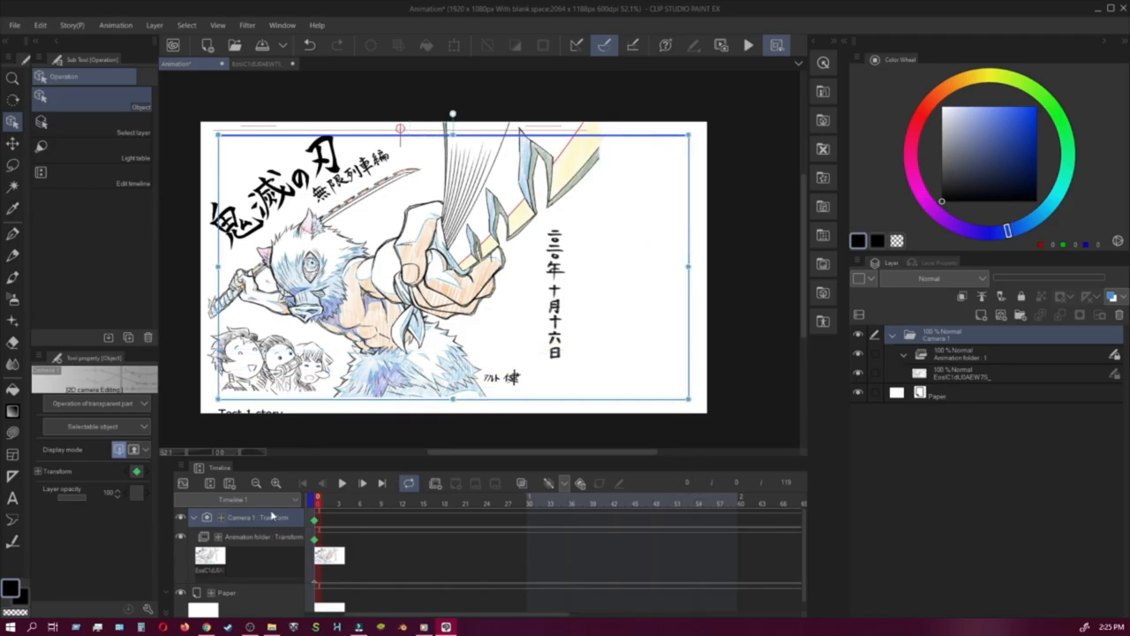
pyautogui.moveTo(217, 399); pyautogui.dragTo(401, 296)
pyautogui.moveTo(545, 215); pyautogui.dragTo(365, 267)
pyautogui.moveTo(510, 348); pyautogui.dragTo(441, 312)
pyautogui.moveTo(331, 189)
pyautogui.mouseDown()
pyautogui.moveTo(341, 211)
pyautogui.moveTo(327, 209)
pyautogui.mouseUp()
# Step: At frame 60, reposition and enlarge the 2D camera frame so it covers most of the artwork
pyautogui.click(740, 503)
pyautogui.moveTo(527, 363); pyautogui.dragTo(522, 290)
pyautogui.moveTo(587, 343); pyautogui.dragTo(692, 398)
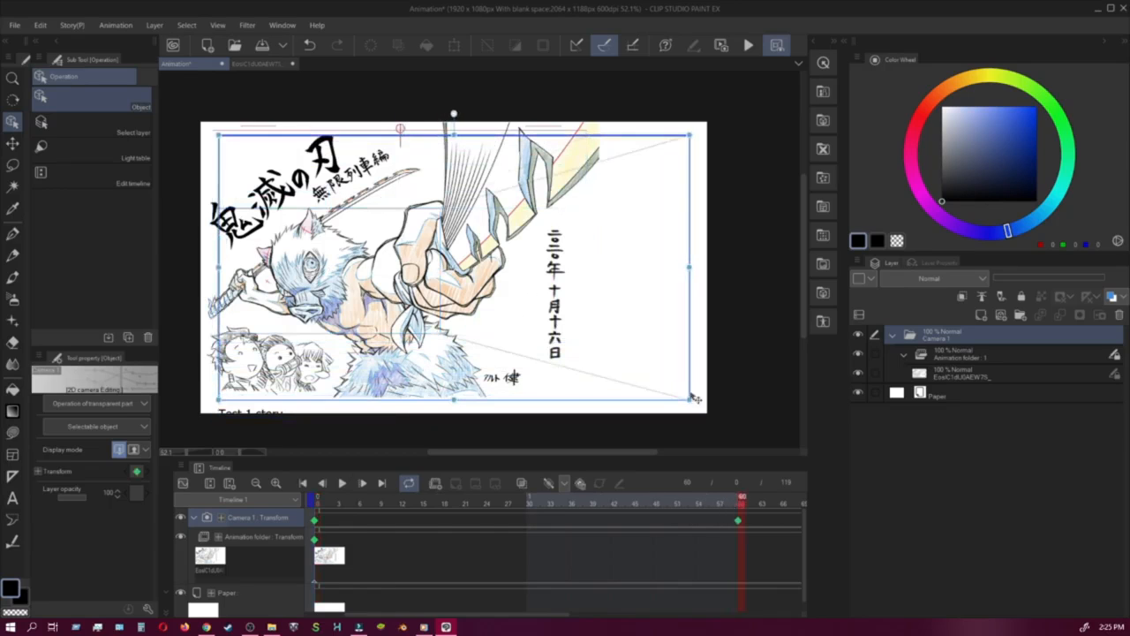
pyautogui.moveTo(453, 135); pyautogui.dragTo(453, 158)
# Step: Shorten the timeline's playback range to end at frame 60 and play the camera zoom
pyautogui.moveTo(445, 614); pyautogui.dragTo(616, 608)
pyautogui.moveTo(784, 499)
pyautogui.mouseDown()
pyautogui.moveTo(391, 505)
pyautogui.moveTo(362, 523)
pyautogui.mouseUp()
pyautogui.moveTo(641, 611); pyautogui.dragTo(483, 610)
pyautogui.moveTo(560, 611); pyautogui.dragTo(546, 616)
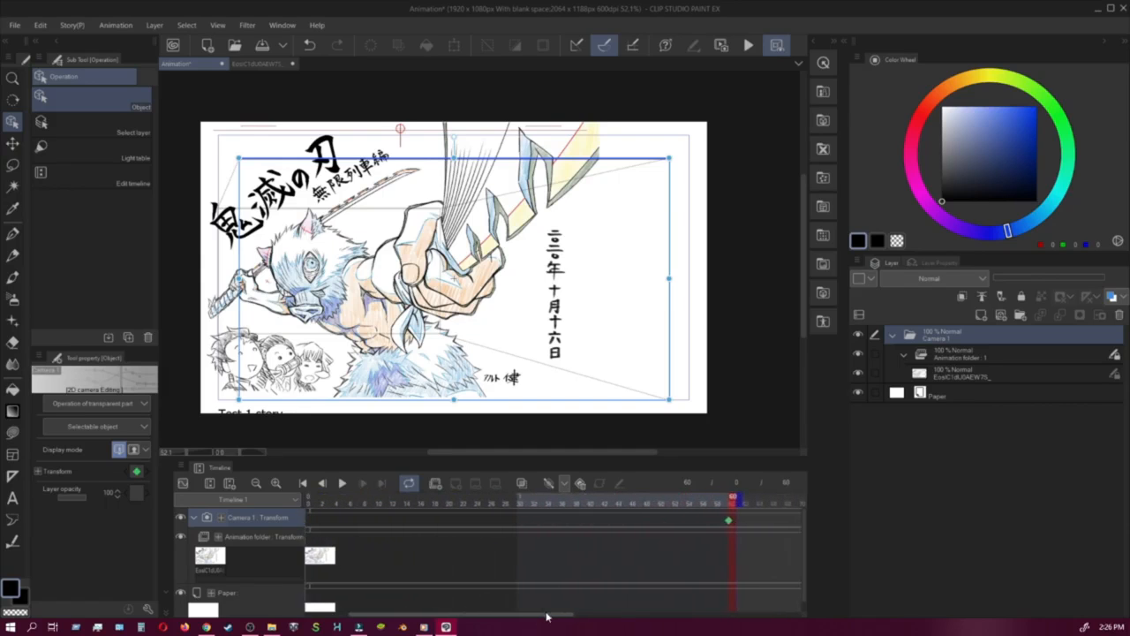
pyautogui.click(342, 483)
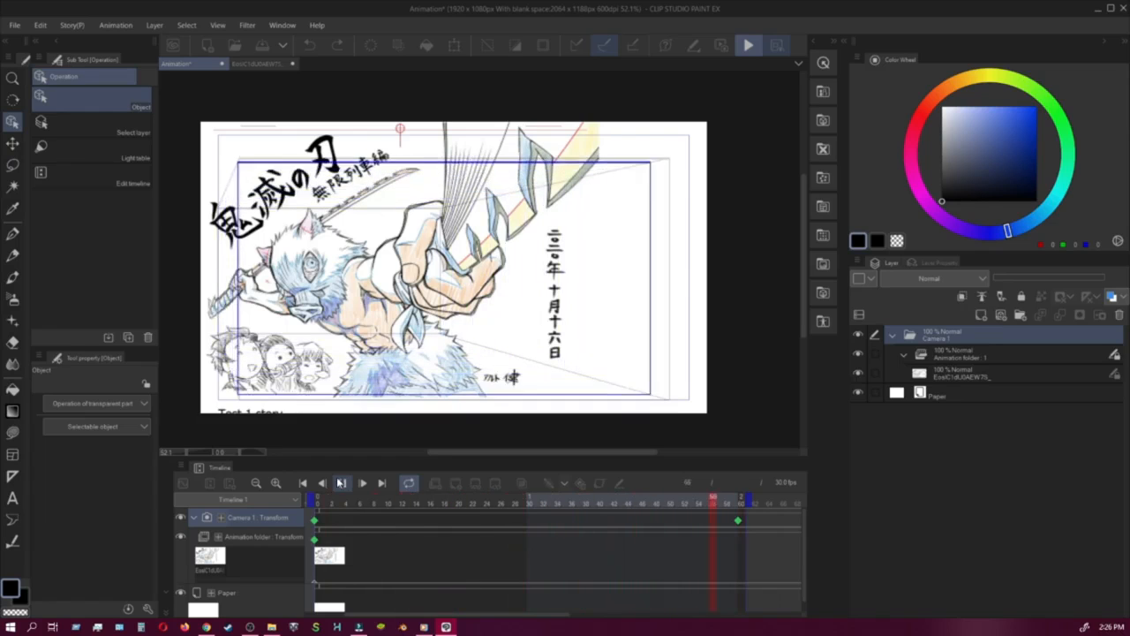
pyautogui.click(342, 483)
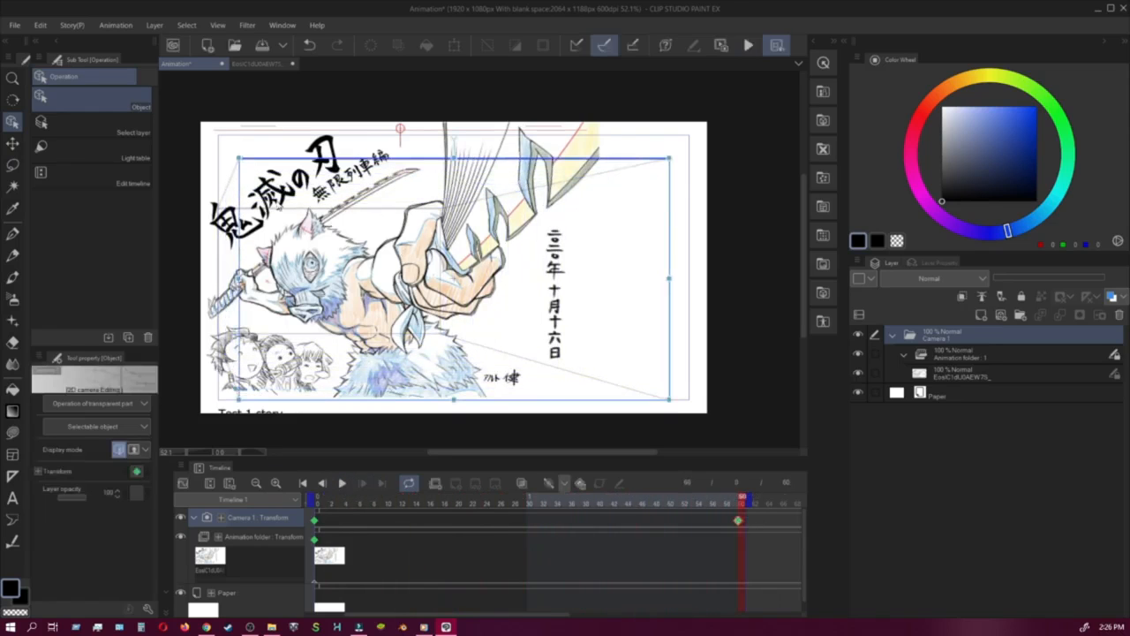
# Step: Resize the frame-60 camera frame so its left edge aligns with the starting frame, and play the animation
pyautogui.moveTo(239, 279); pyautogui.dragTo(217, 302)
pyautogui.moveTo(443, 403); pyautogui.dragTo(442, 388)
pyautogui.moveTo(230, 270); pyautogui.dragTo(219, 270)
pyautogui.moveTo(653, 393); pyautogui.dragTo(686, 409)
pyautogui.moveTo(452, 409); pyautogui.dragTo(452, 400)
pyautogui.moveTo(227, 274); pyautogui.dragTo(218, 274)
pyautogui.moveTo(677, 274); pyautogui.dragTo(687, 274)
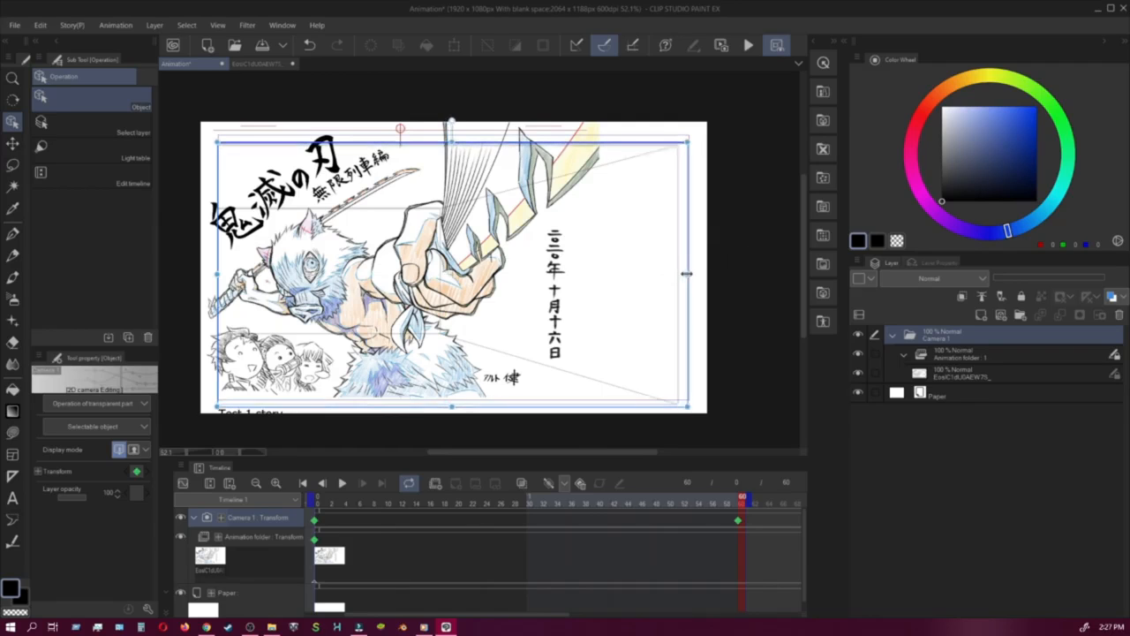
pyautogui.click(343, 483)
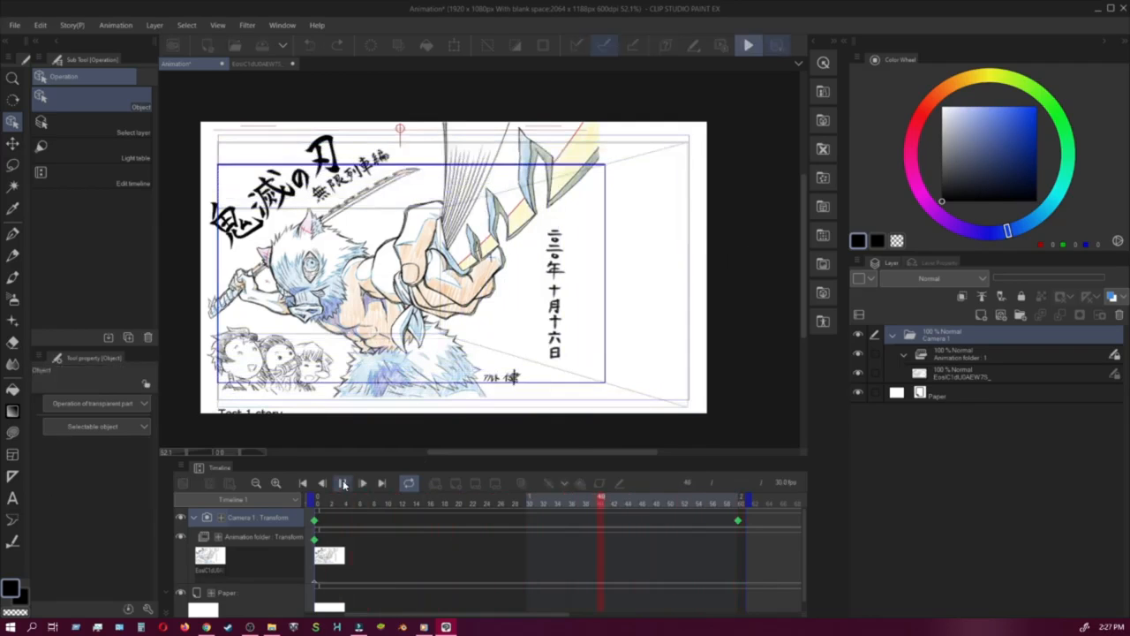
# Step: Slightly shrink the camera frame at frame 60, replay the animation and return to the camera's first keyframe
pyautogui.click(736, 516)
pyautogui.moveTo(451, 403); pyautogui.dragTo(446, 399)
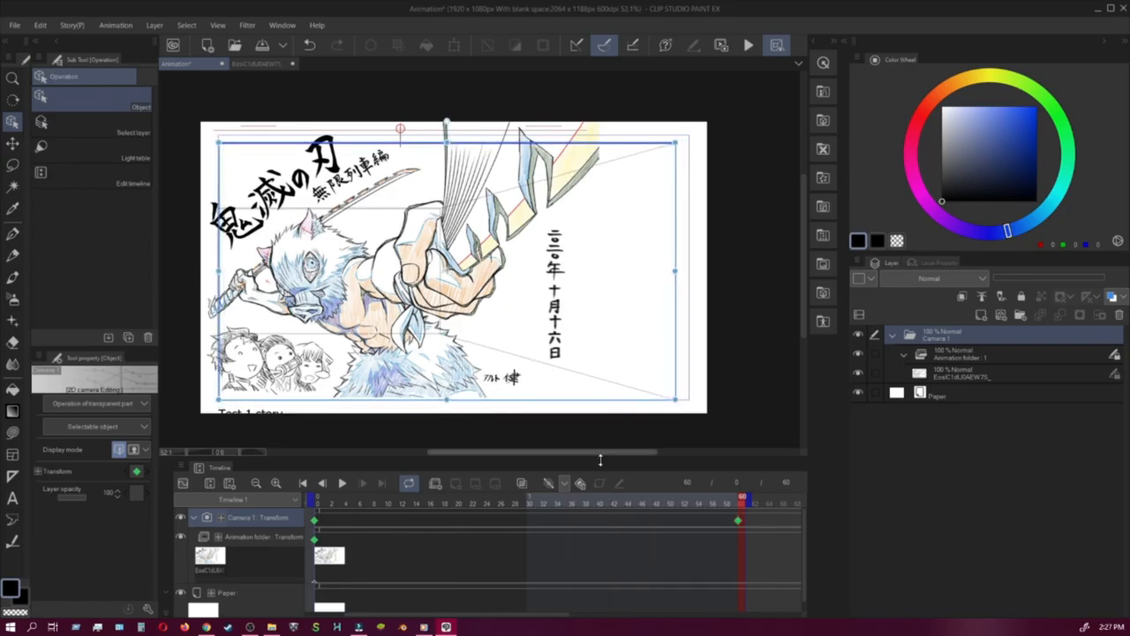
pyautogui.click(343, 483)
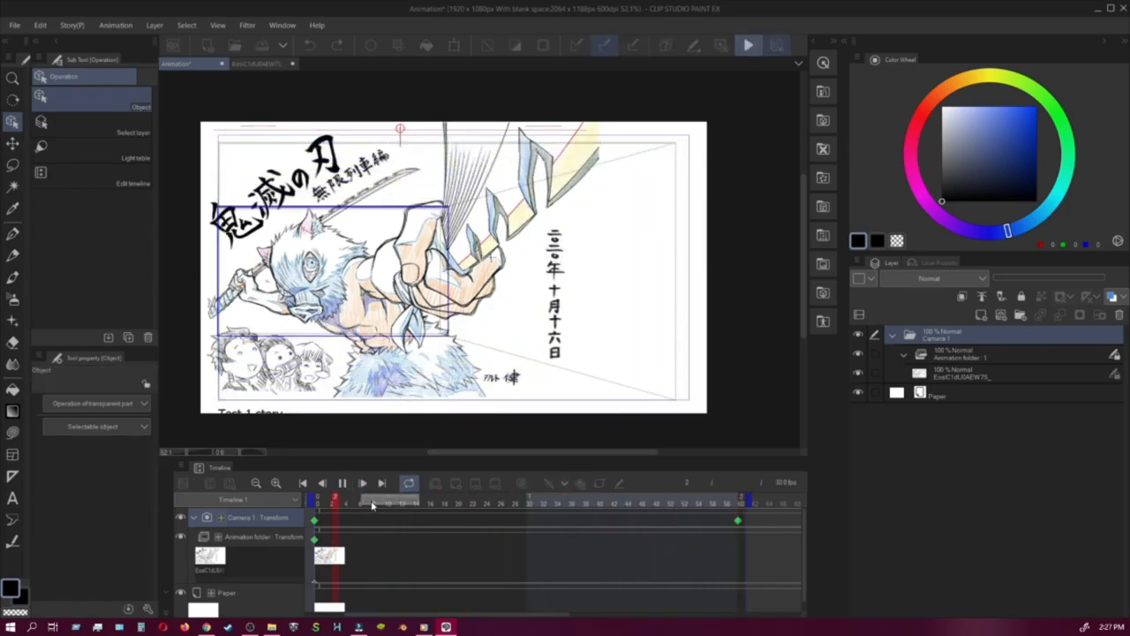
pyautogui.click(343, 483)
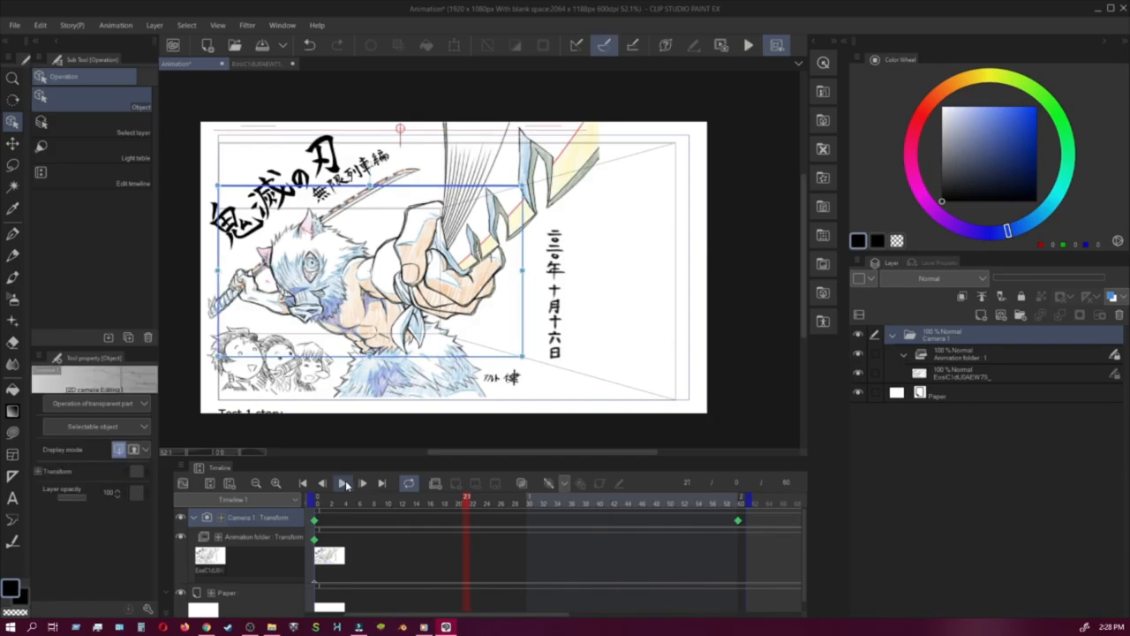
pyautogui.click(316, 521)
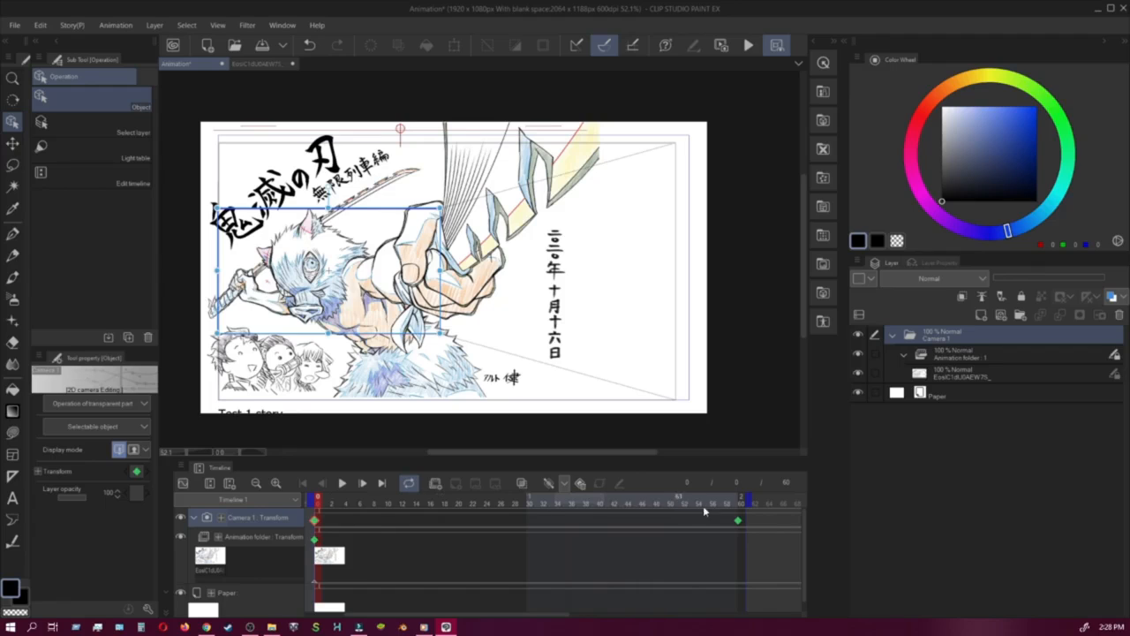
# Step: Add a linear keyframe to the camera track at frame 30, and delete it
pyautogui.click(553, 486)
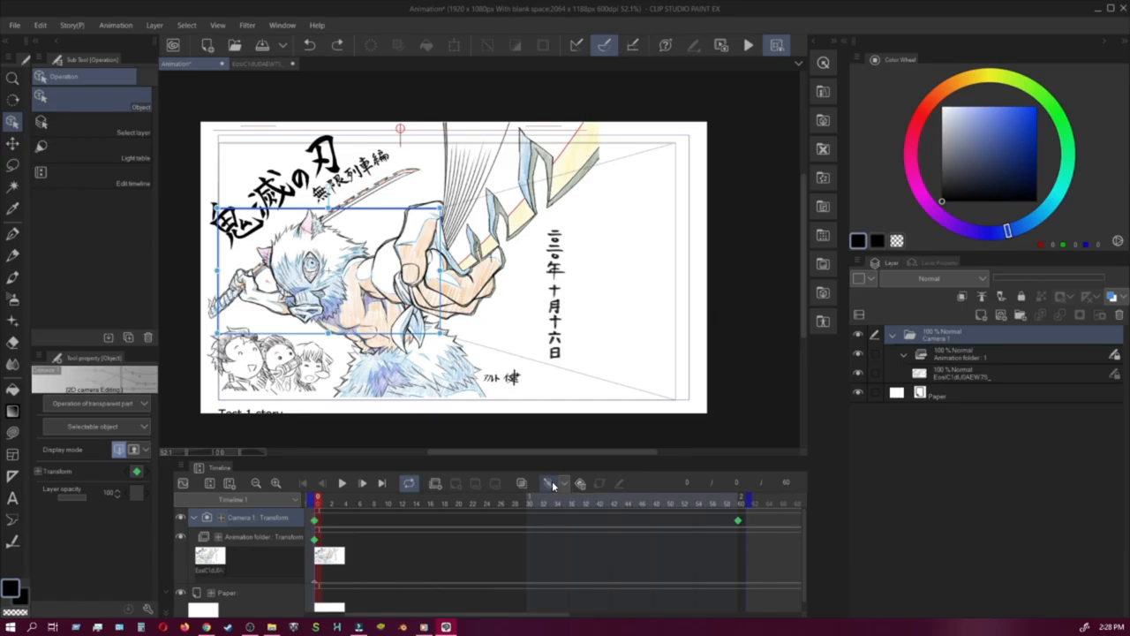
pyautogui.click(527, 500)
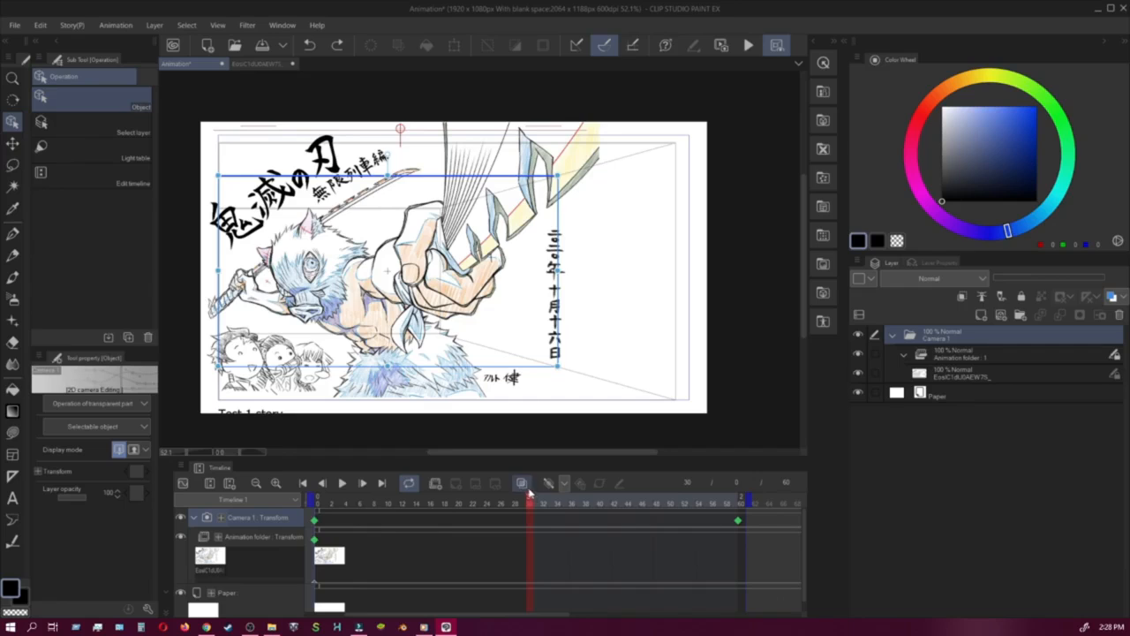
pyautogui.click(549, 485)
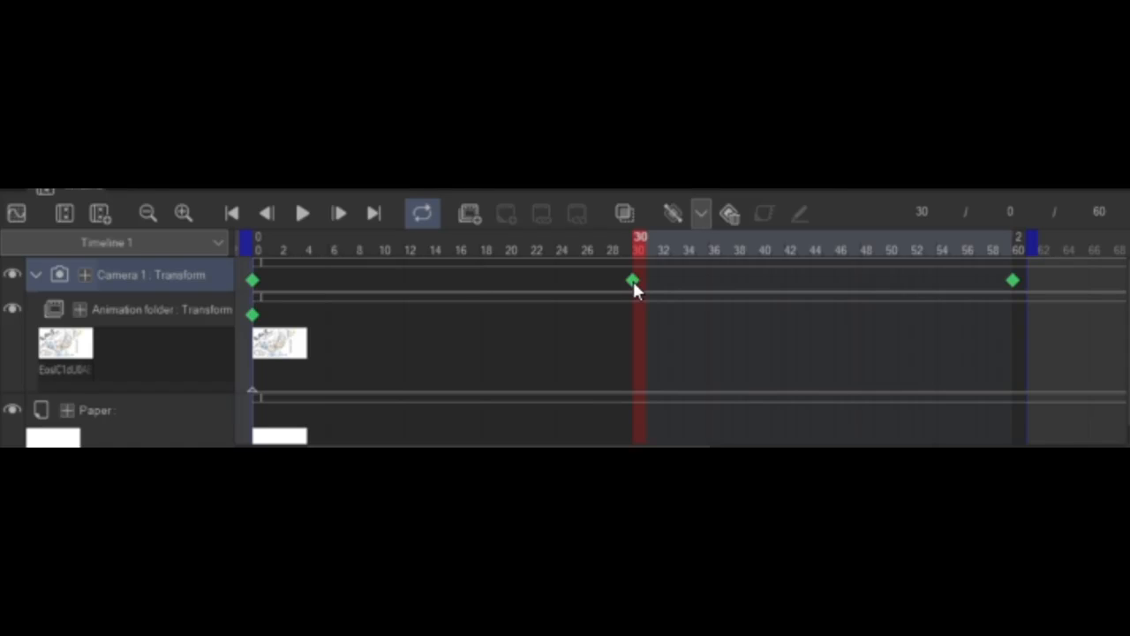
pyautogui.press('Delete')
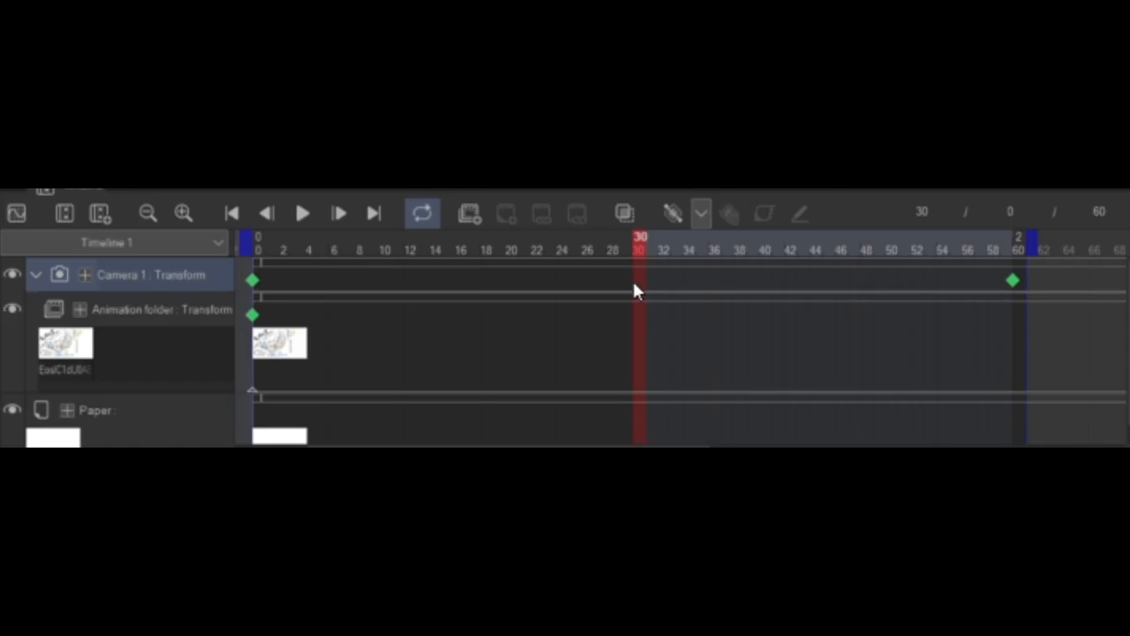
# Step: Add a Hold interpolation keyframe to the camera track at frame 15 and play the animation
pyautogui.click(700, 215)
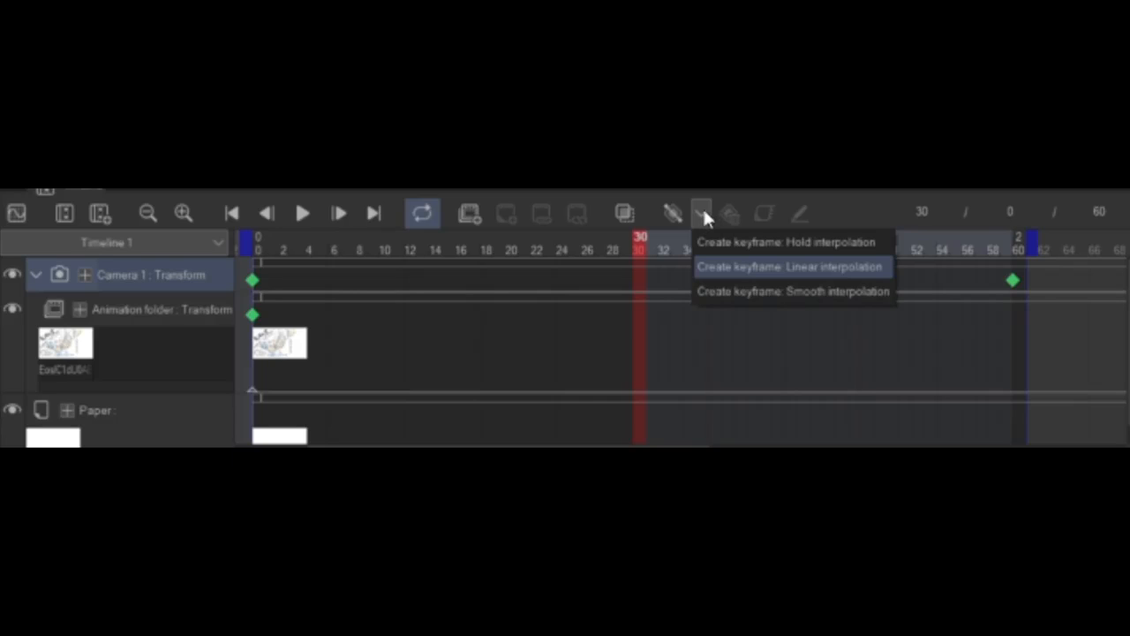
pyautogui.click(805, 241)
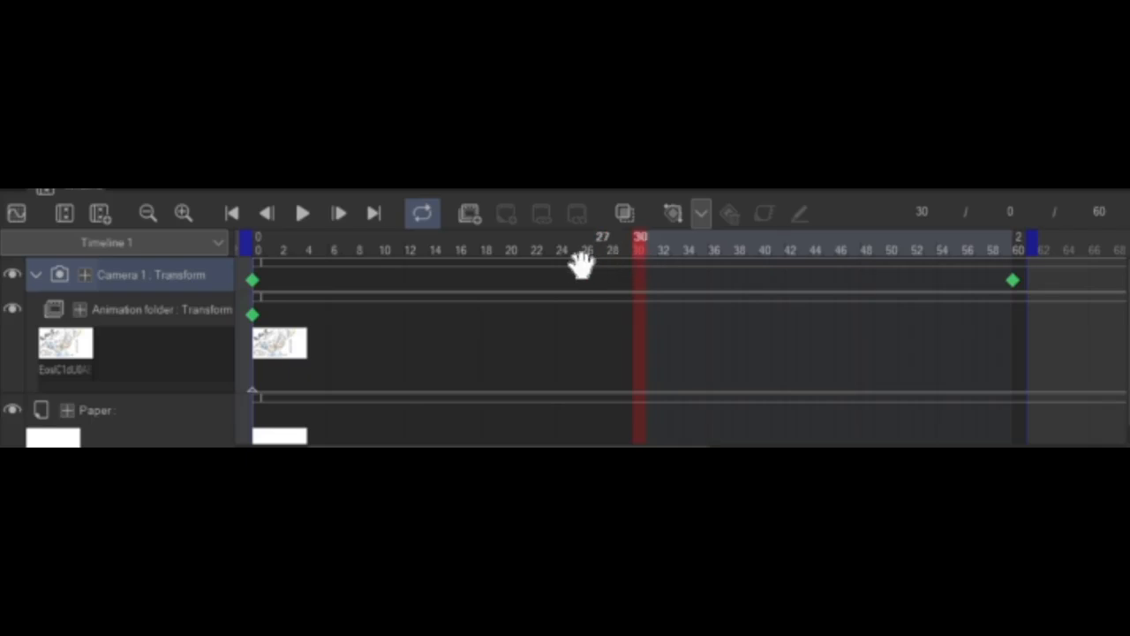
pyautogui.click(447, 251)
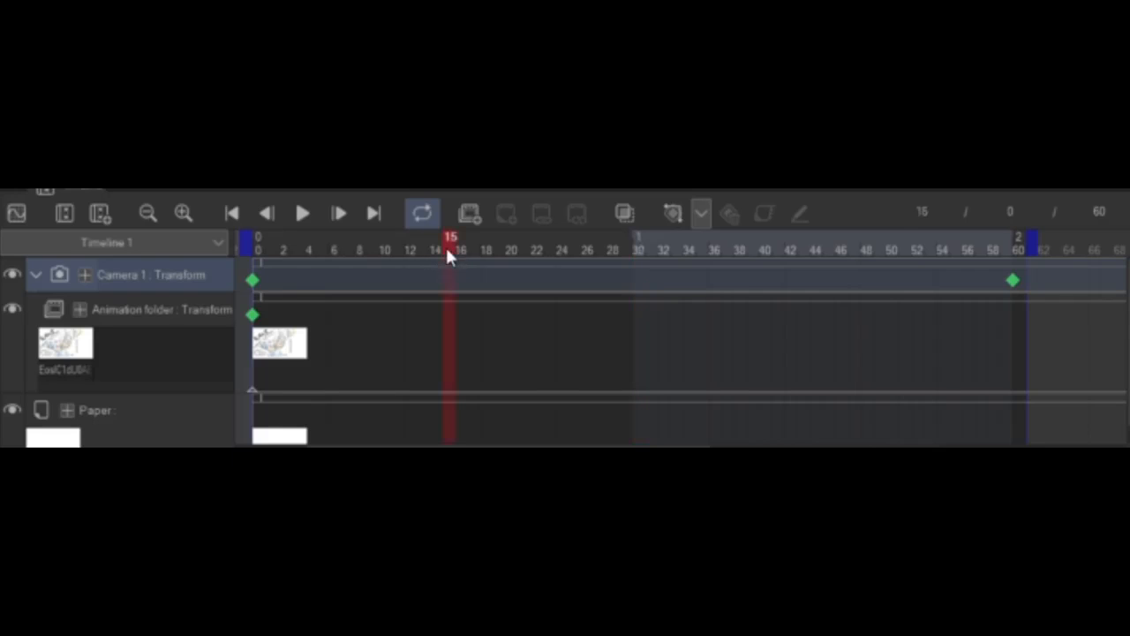
pyautogui.click(672, 215)
pyautogui.click(308, 214)
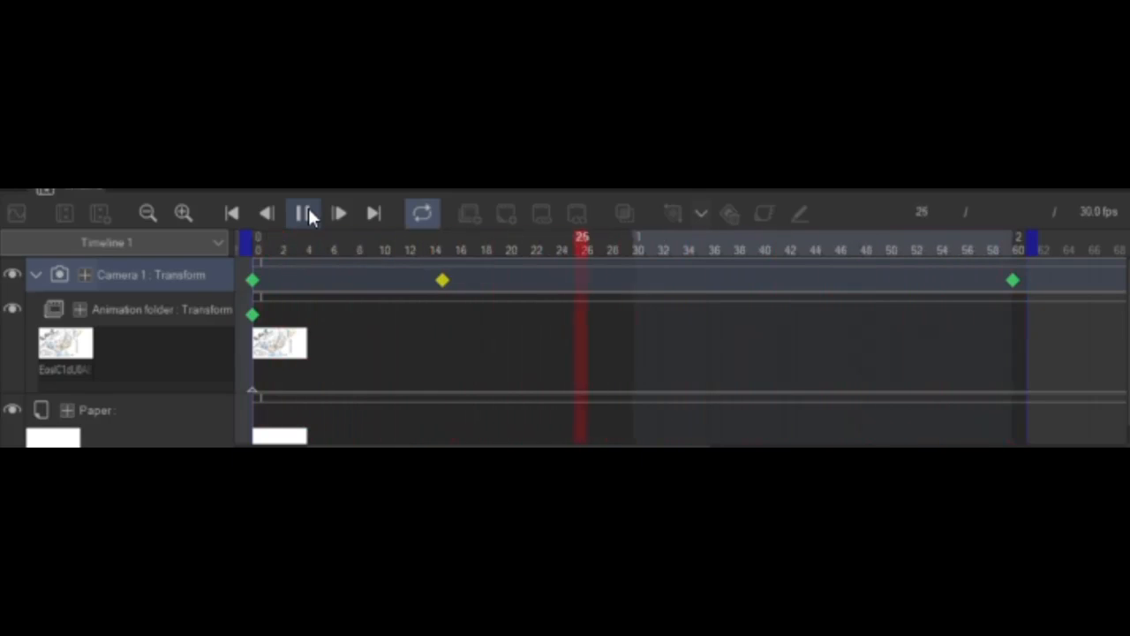
pyautogui.click(303, 213)
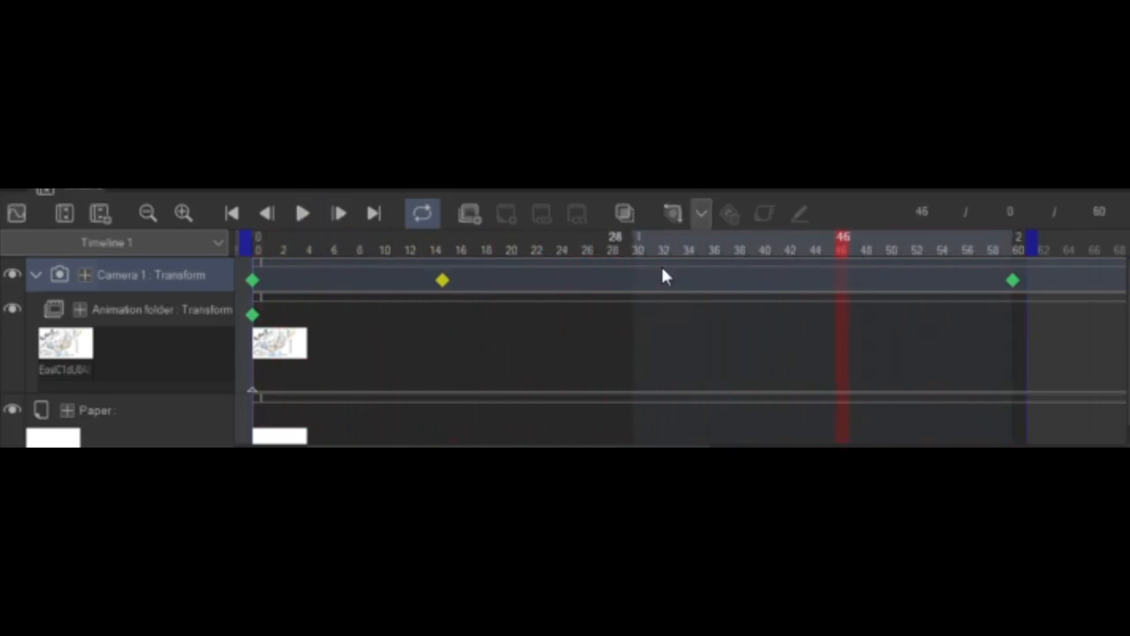
# Step: Add a Smooth interpolation keyframe to the camera track at frame 30 and play the animation
pyautogui.click(616, 245)
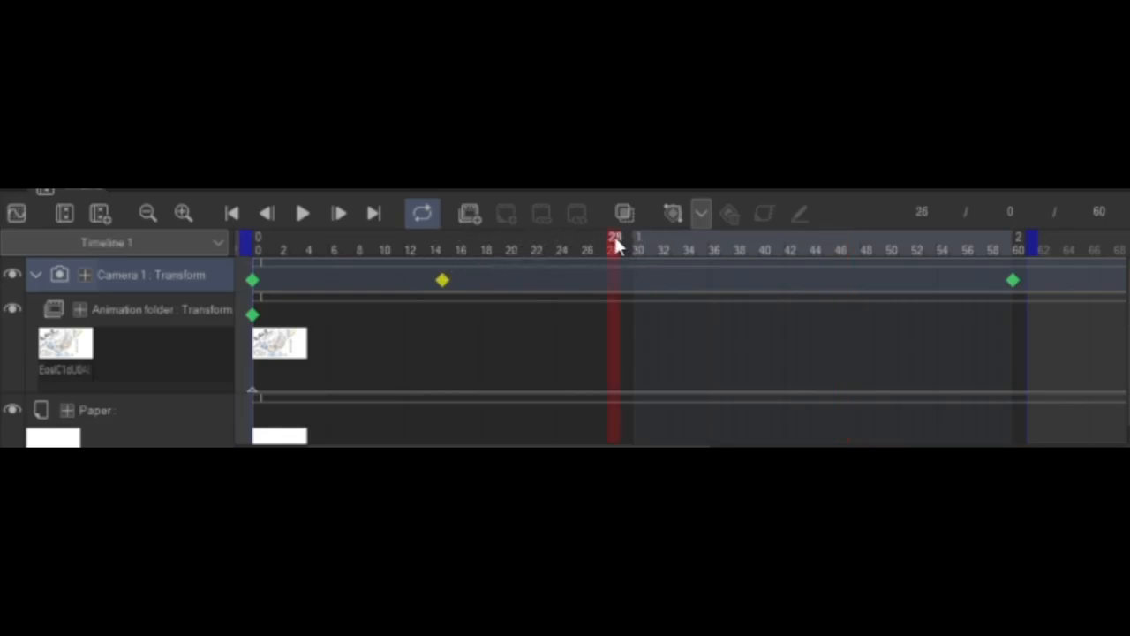
pyautogui.click(640, 240)
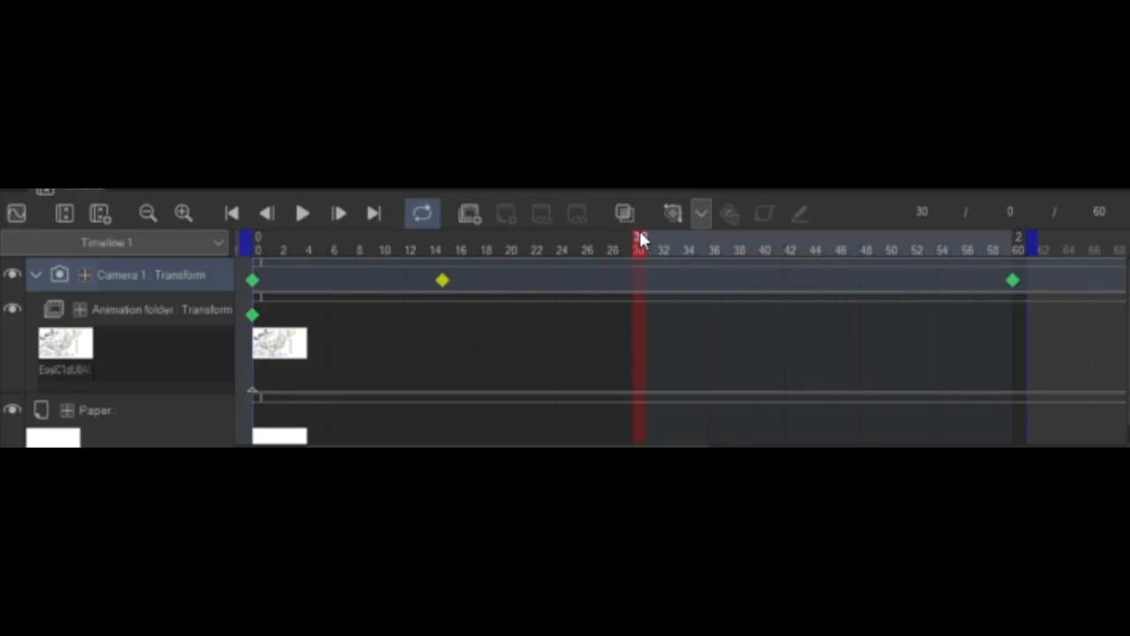
pyautogui.click(703, 213)
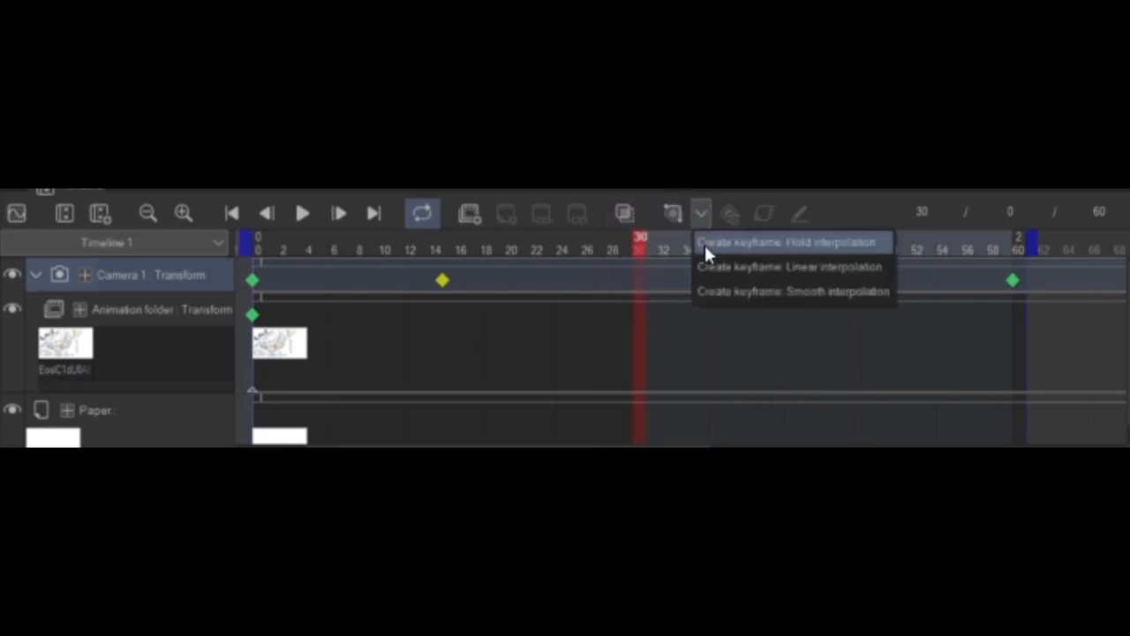
pyautogui.click(711, 293)
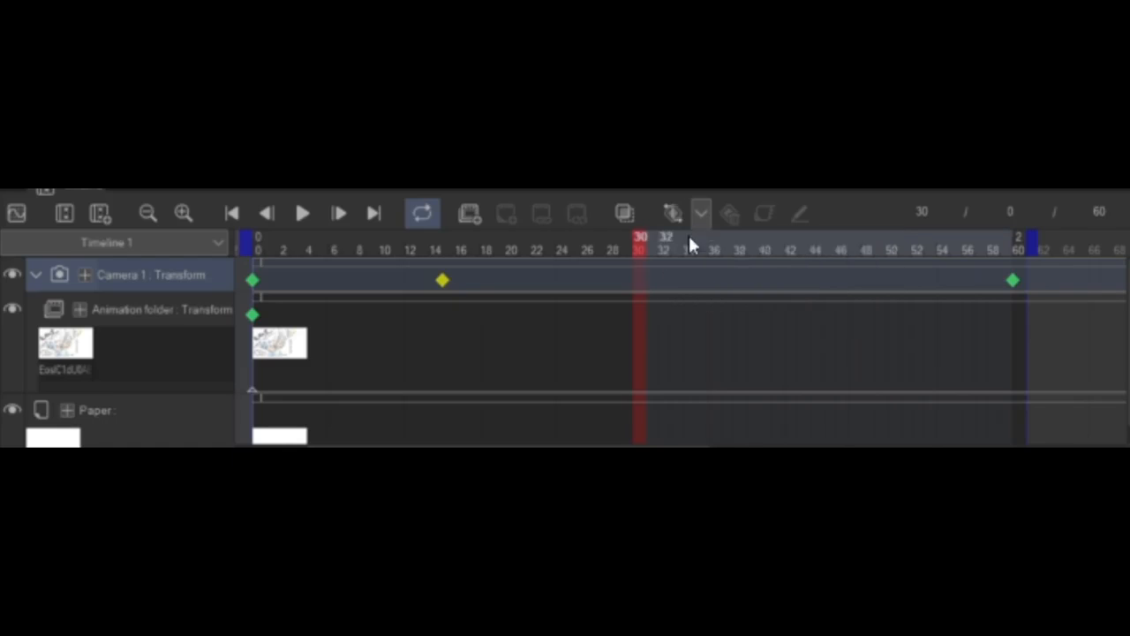
pyautogui.click(677, 213)
pyautogui.click(310, 212)
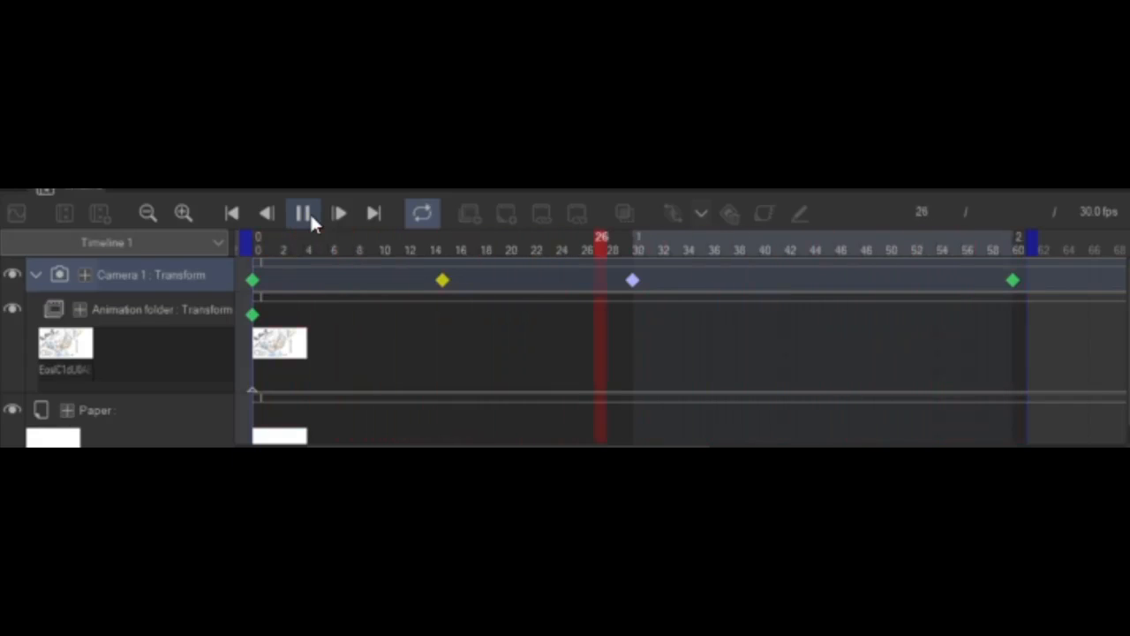
pyautogui.click(309, 212)
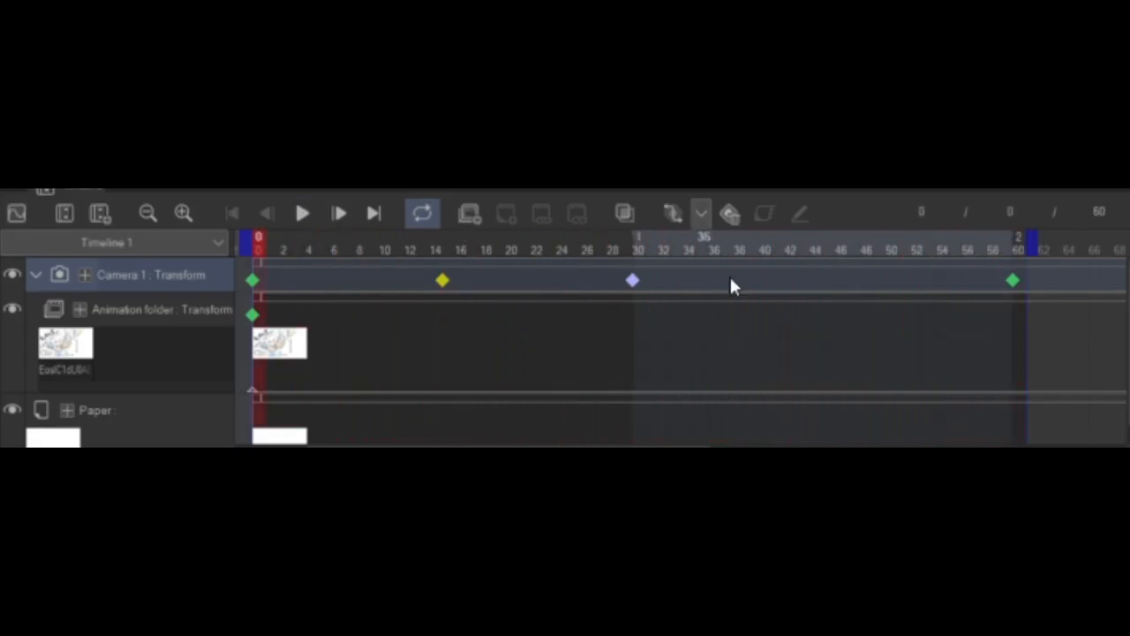
pyautogui.click(698, 217)
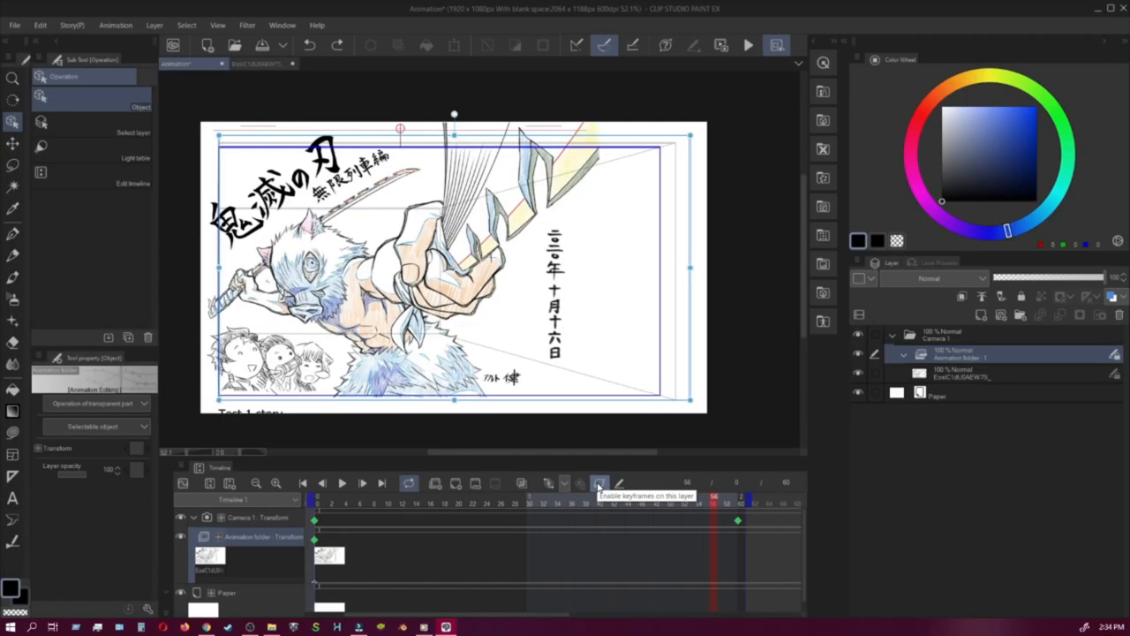
# Step: Disable keyframes on the animation folder and select its image layer's cel at frame 0
pyautogui.click(599, 484)
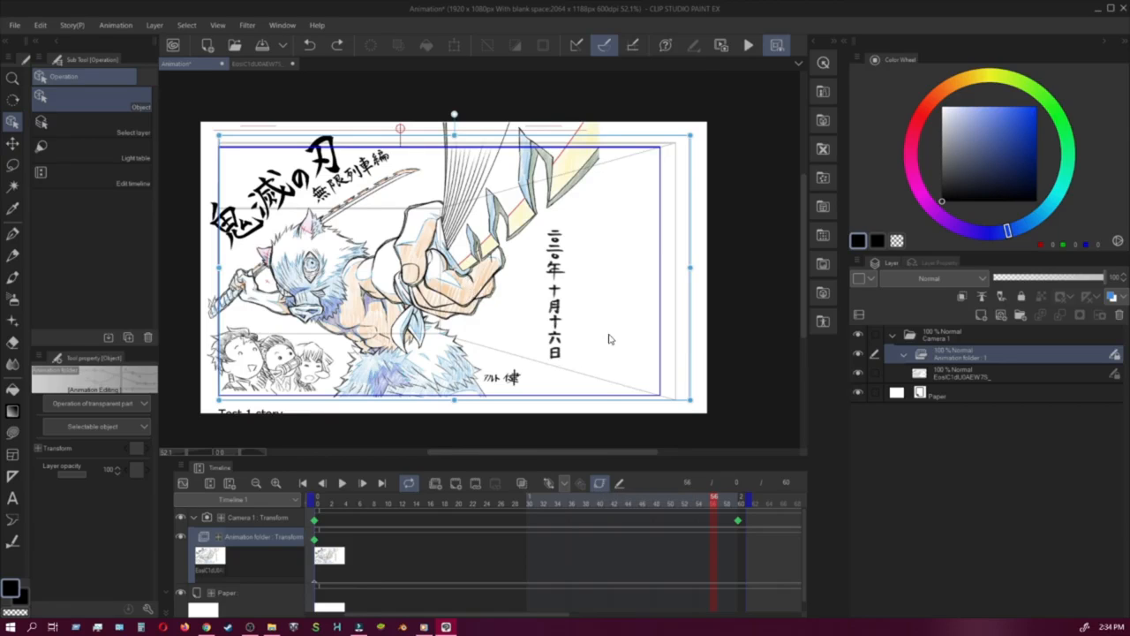
pyautogui.click(599, 485)
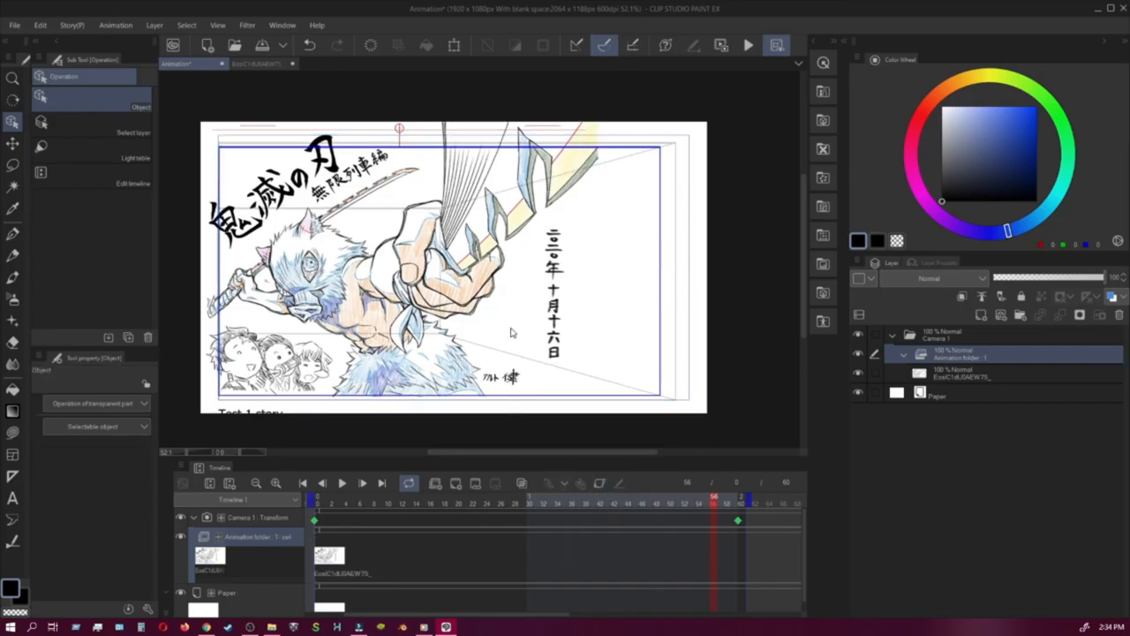
pyautogui.click(934, 375)
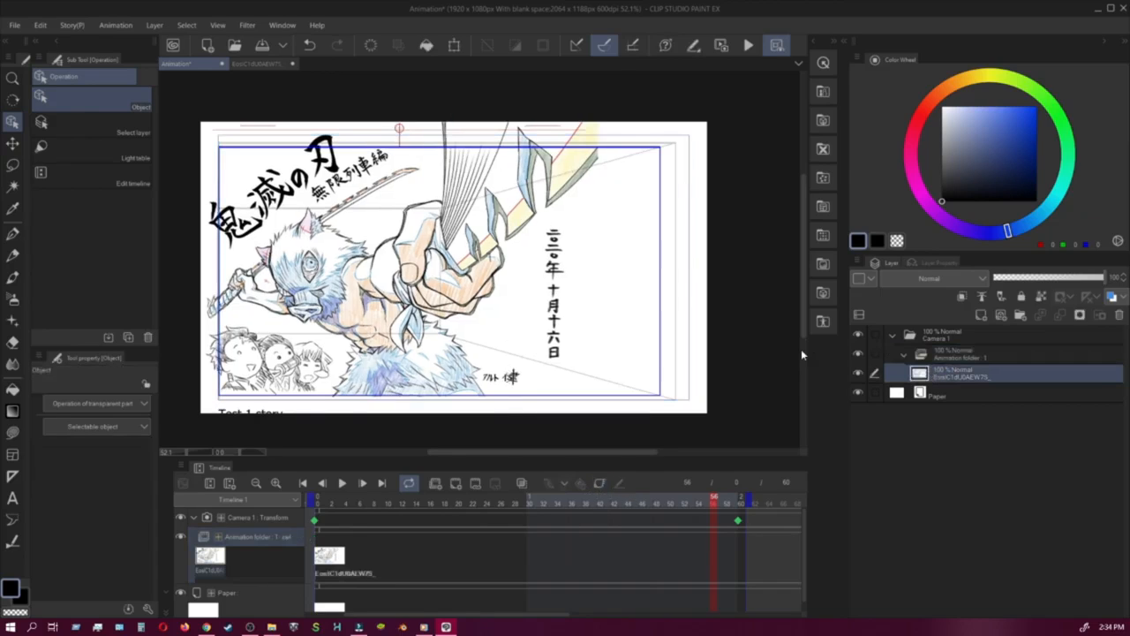
pyautogui.click(318, 558)
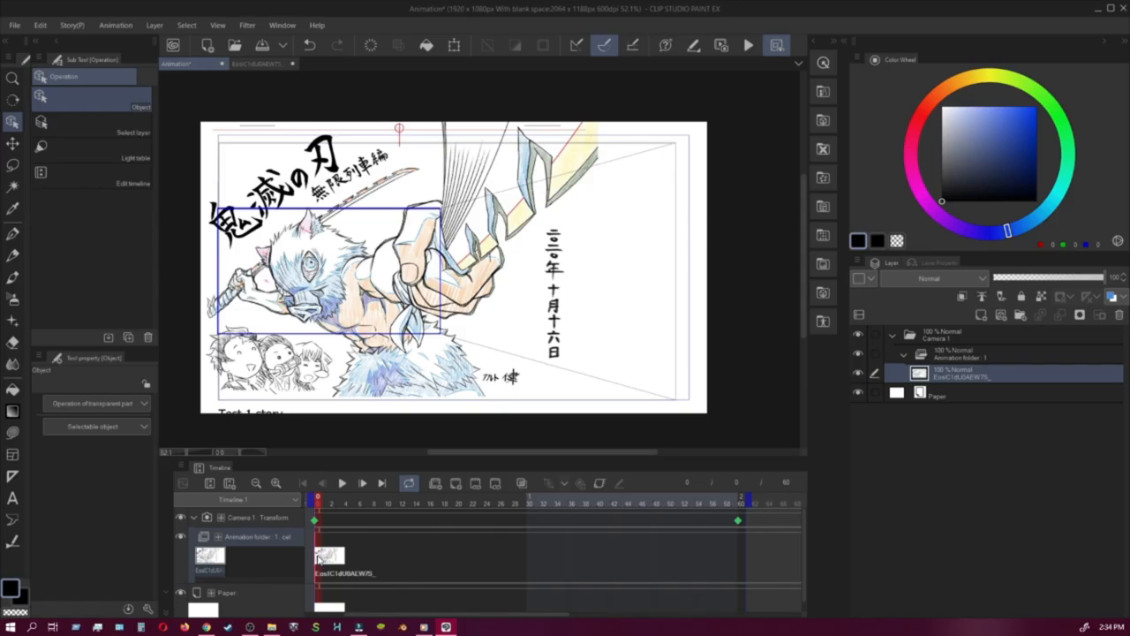
# Step: Draw a test G-pen scribble over the vertical date text, undo it and reselect the animation folder
pyautogui.press('p')
pyautogui.moveTo(547, 324); pyautogui.dragTo(609, 354)
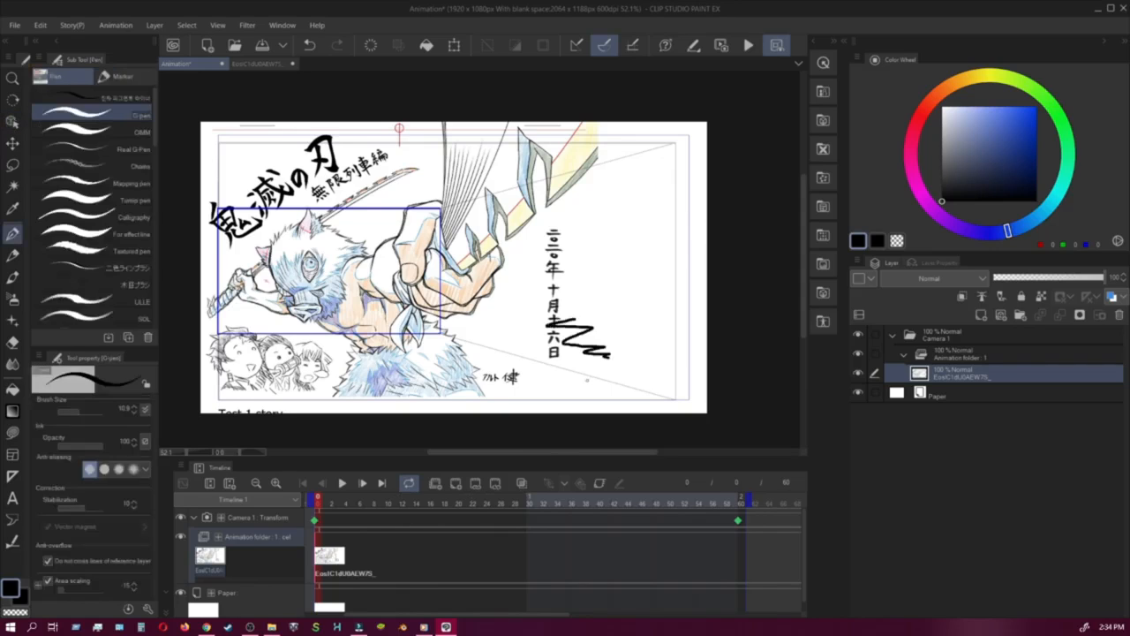
pyautogui.hotkey('ctrl', 'z')
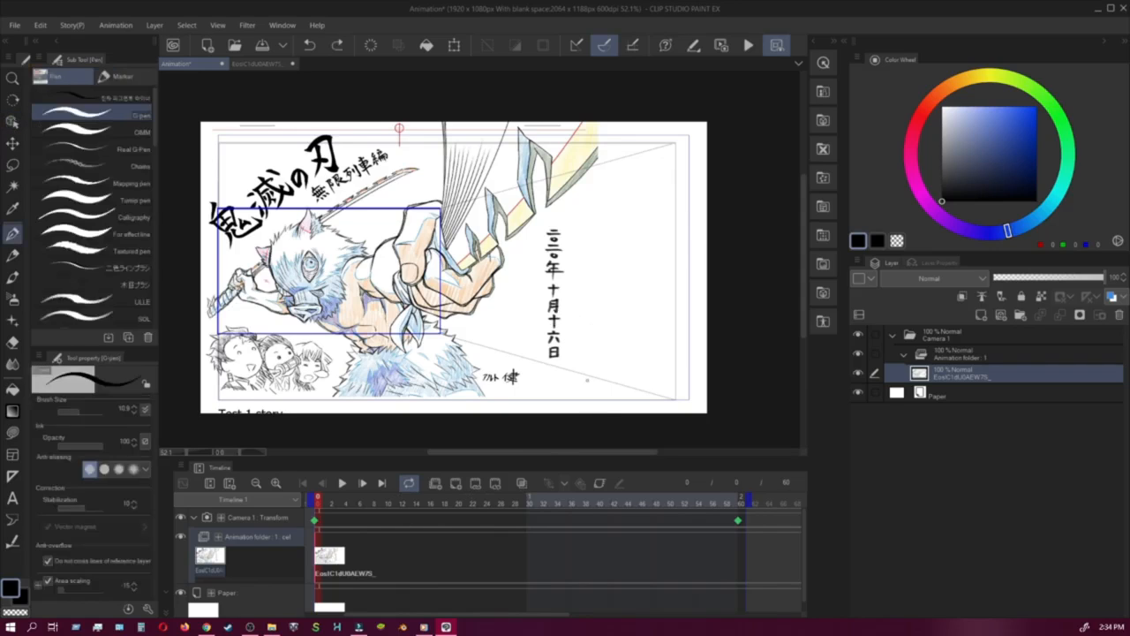
pyautogui.click(965, 356)
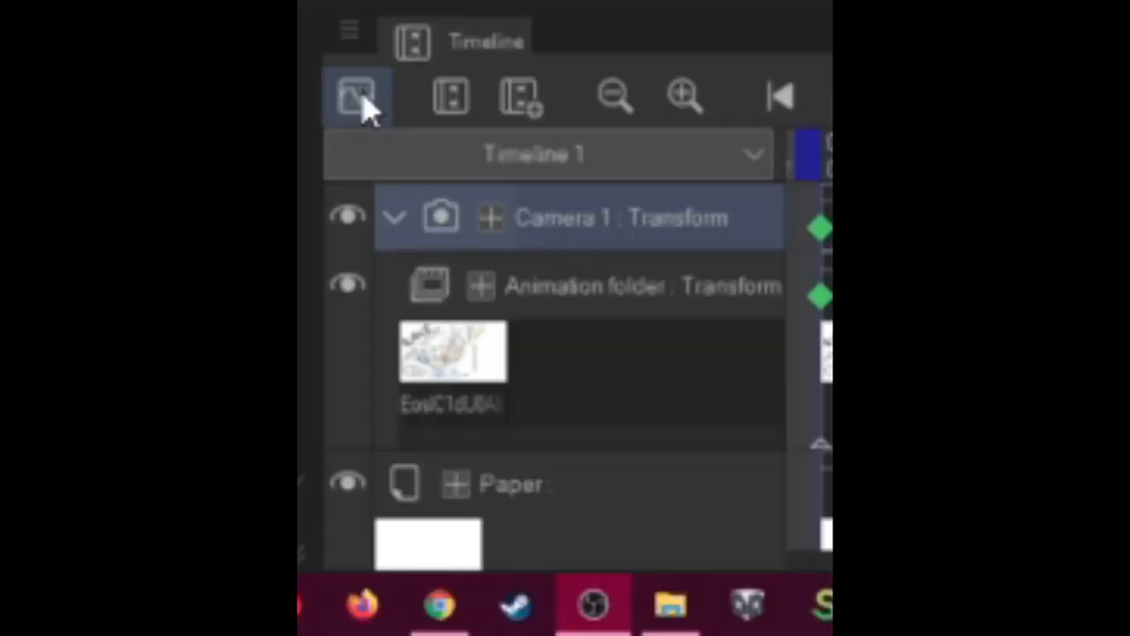
# Step: Switch the Camera 1 keyframes to smooth interpolation in the graph editor and return to the regular timeline
pyautogui.click(369, 110)
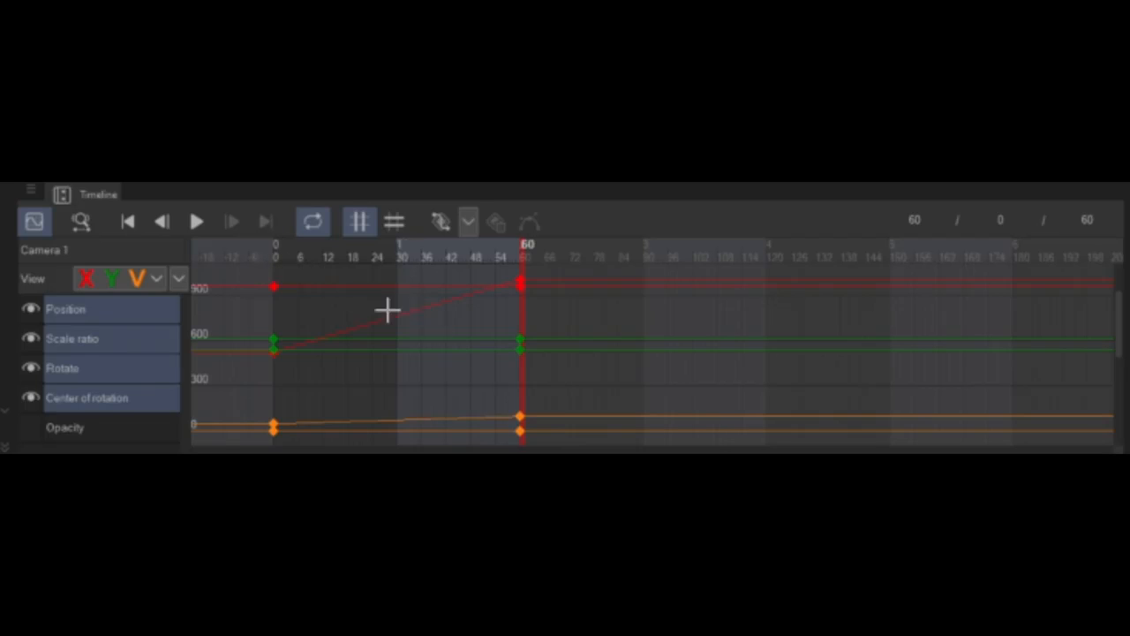
pyautogui.scroll(-6, 426, 345)
pyautogui.scroll(-4, 426, 345)
pyautogui.scroll(5, 426, 344)
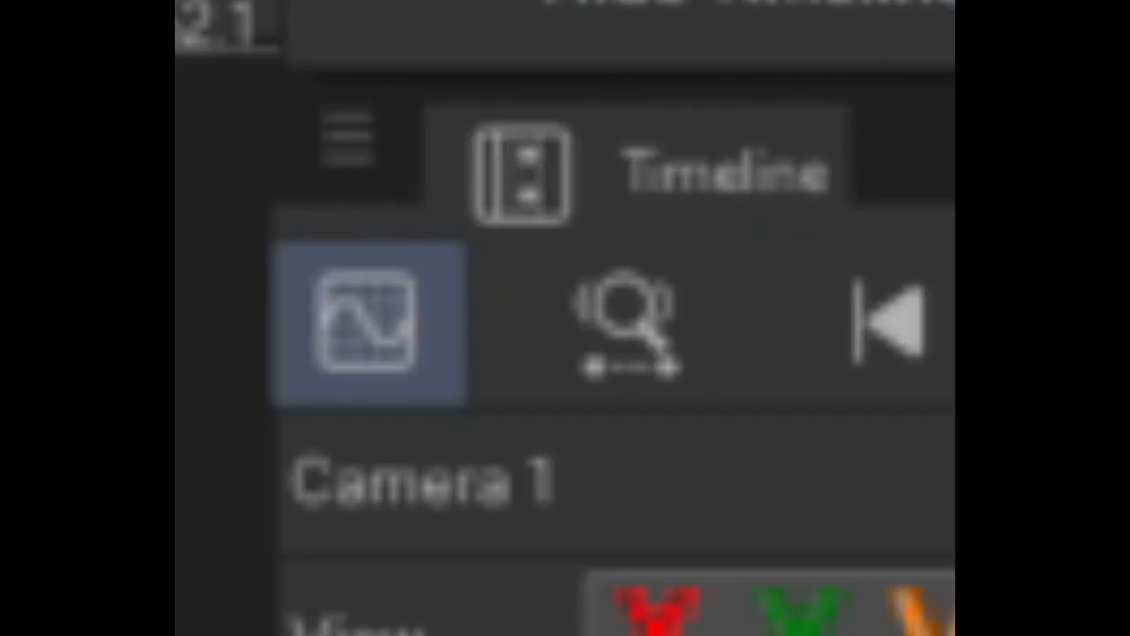
pyautogui.click(347, 139)
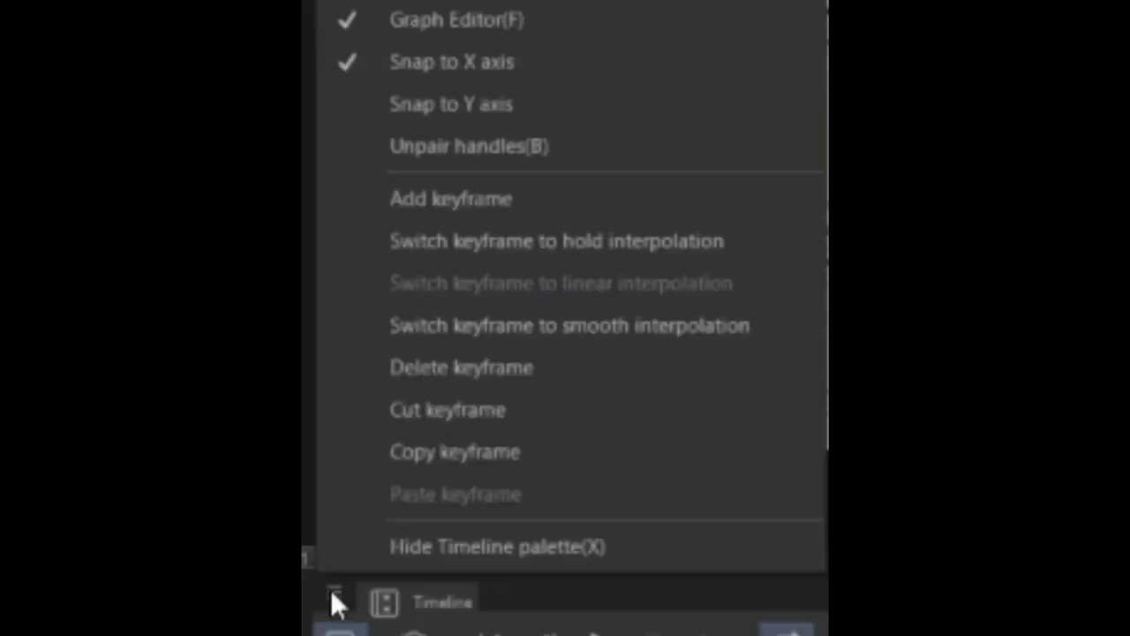
pyautogui.click(519, 334)
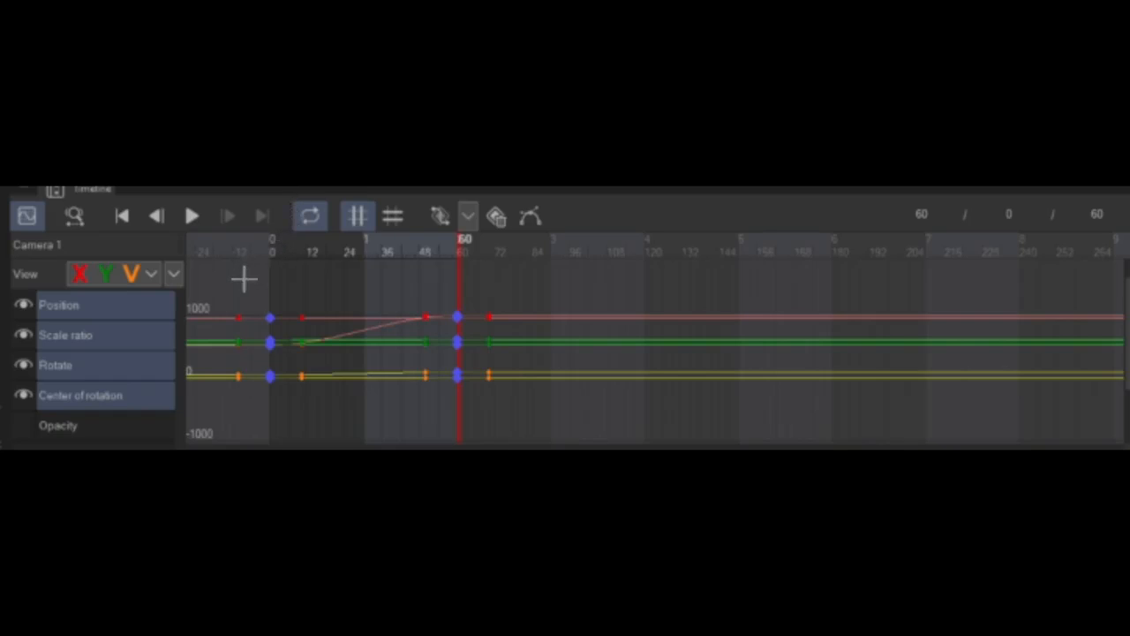
pyautogui.click(18, 218)
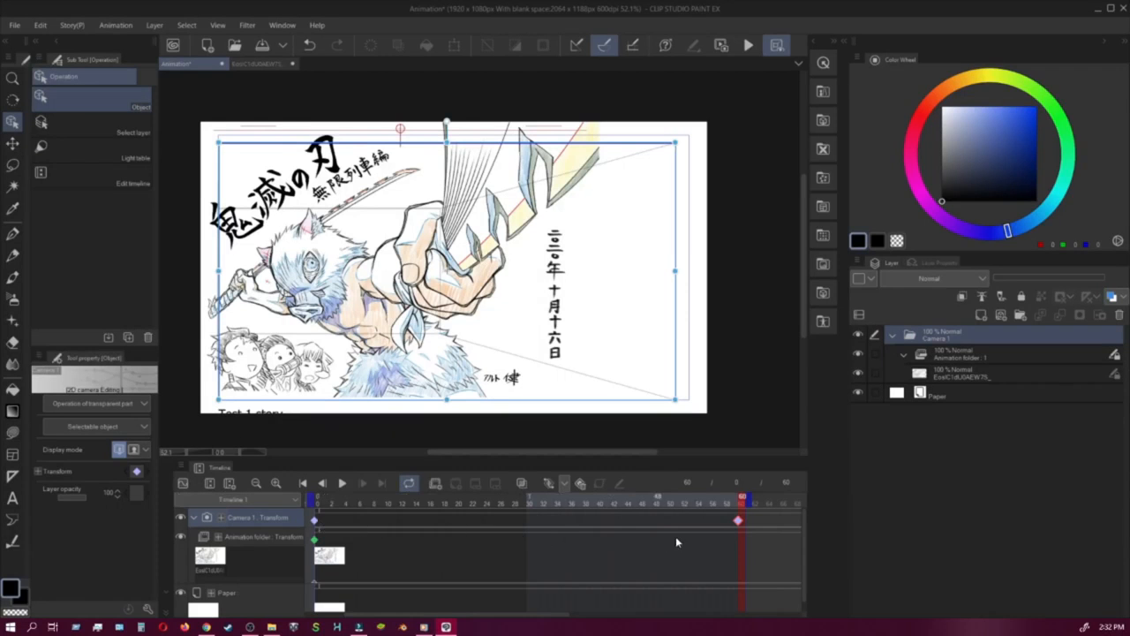
# Step: Play the camera zoom, undo the switch to smooth interpolation and play the animation again for comparison
pyautogui.click(341, 483)
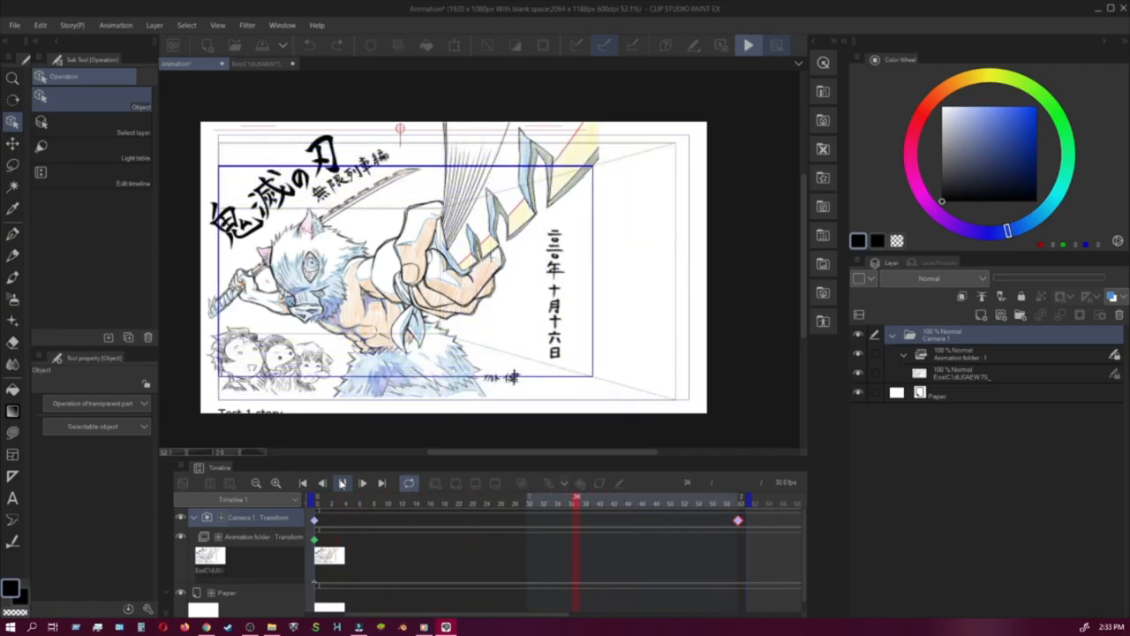
pyautogui.click(342, 483)
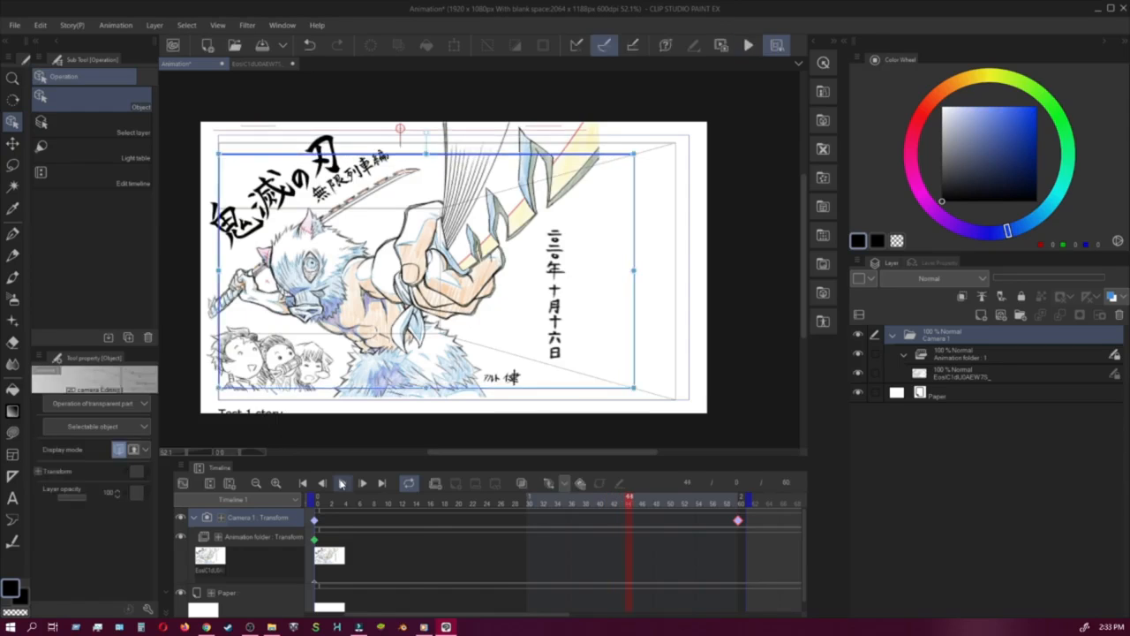
pyautogui.hotkey('ctrl', 'z')
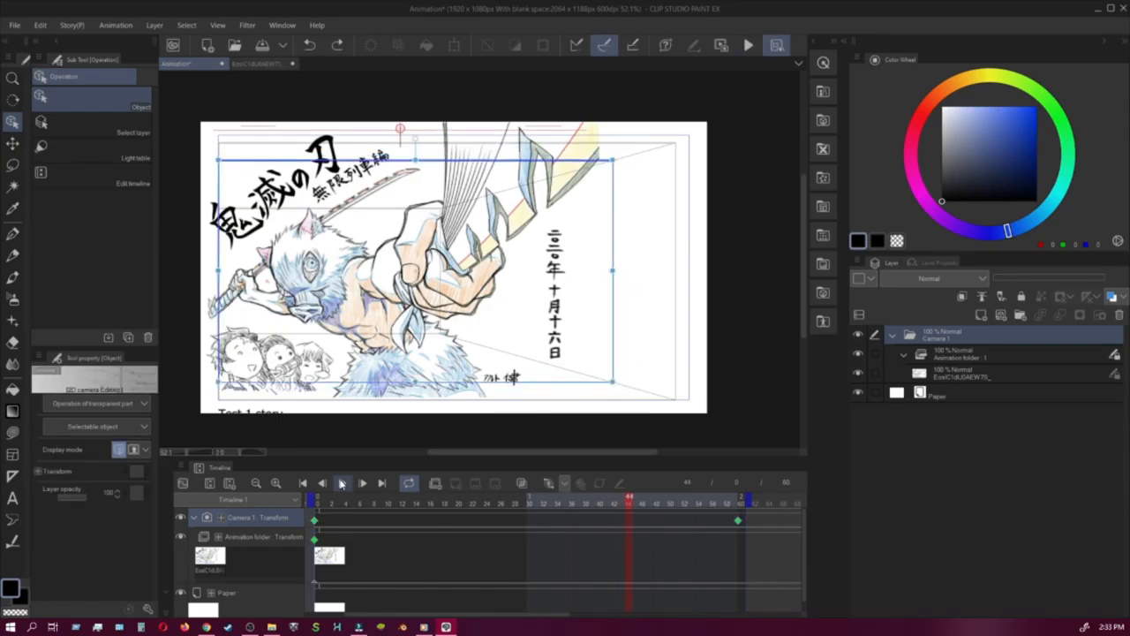
pyautogui.click(342, 483)
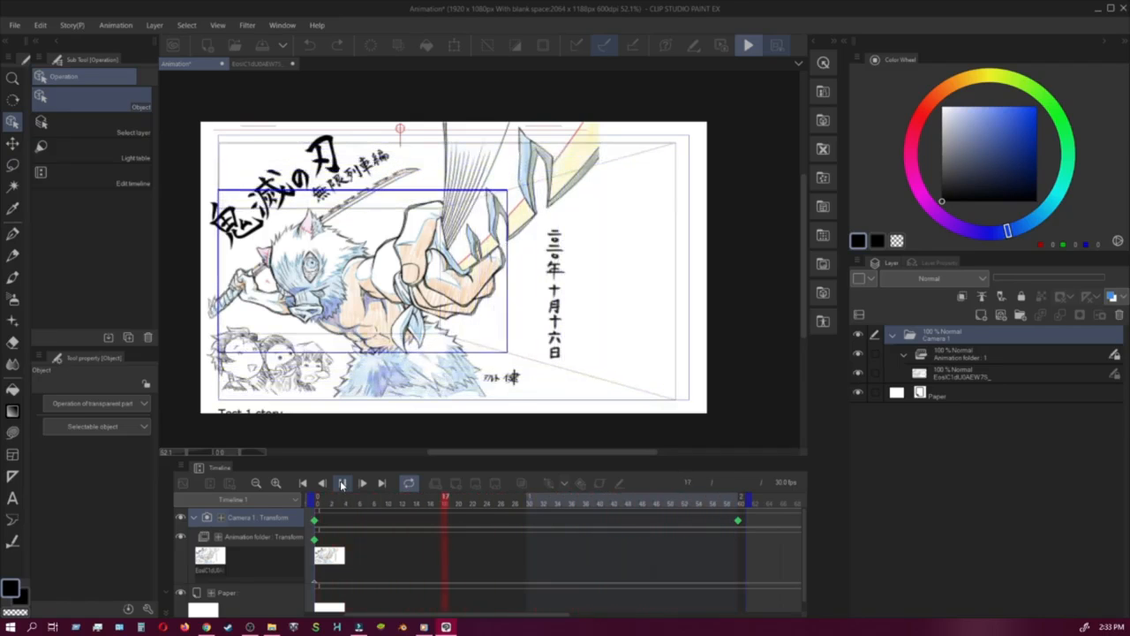
pyautogui.click(342, 484)
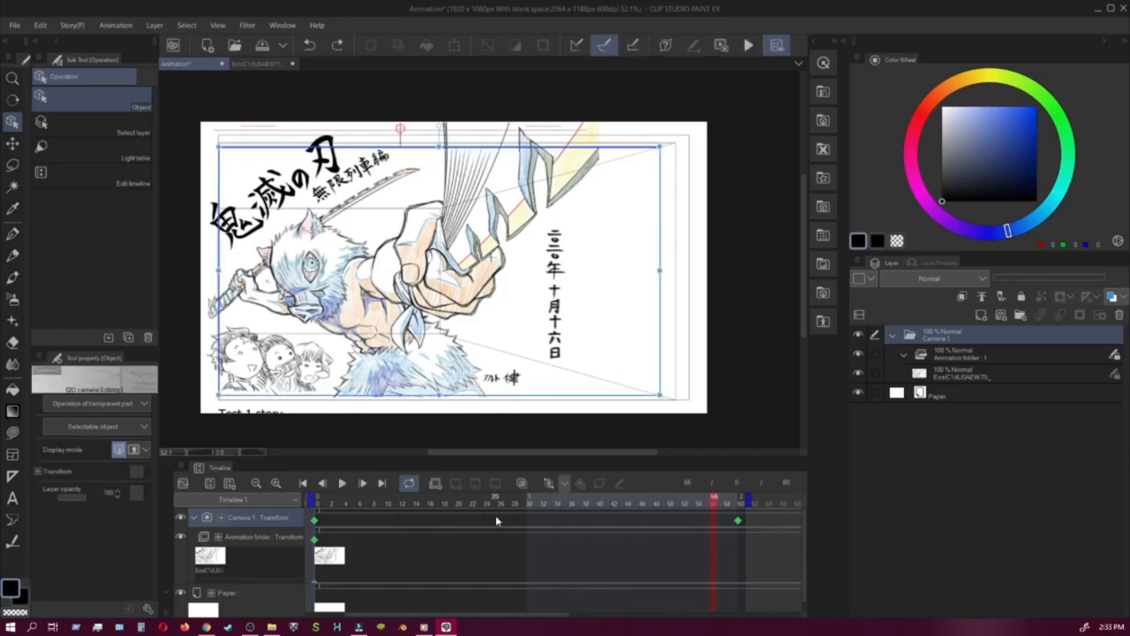
pyautogui.click(564, 483)
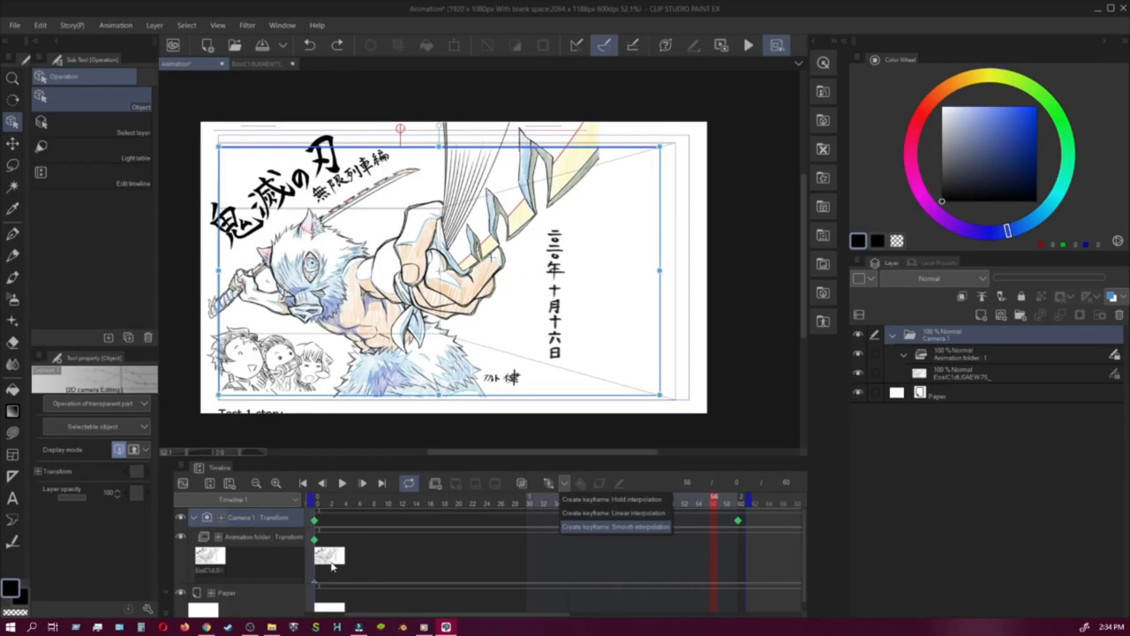
pyautogui.click(988, 356)
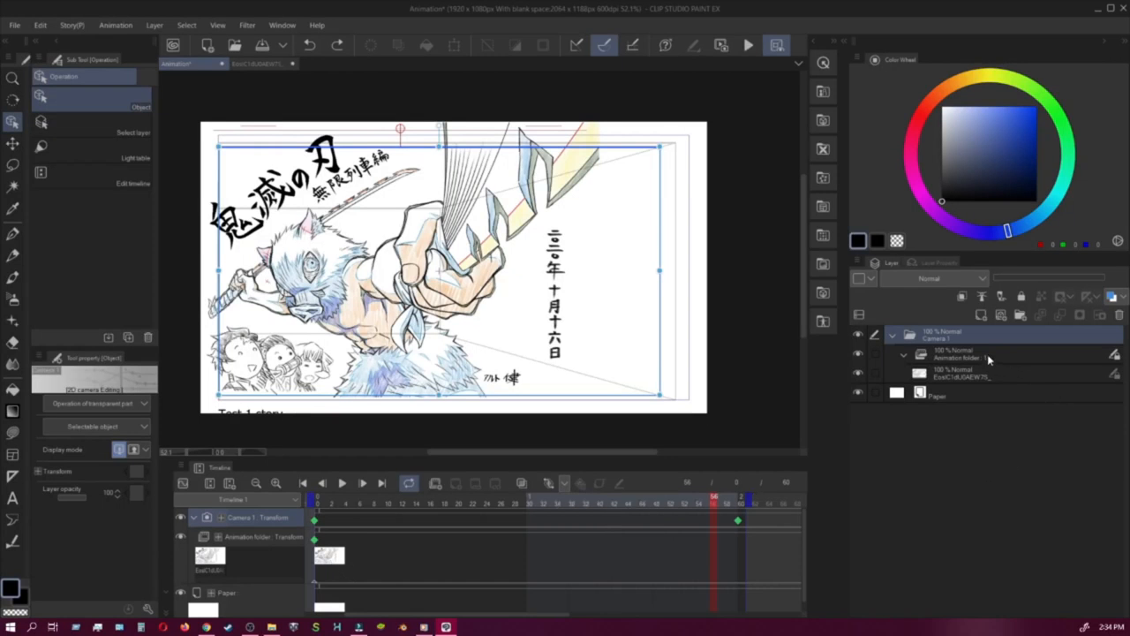
pyautogui.click(988, 357)
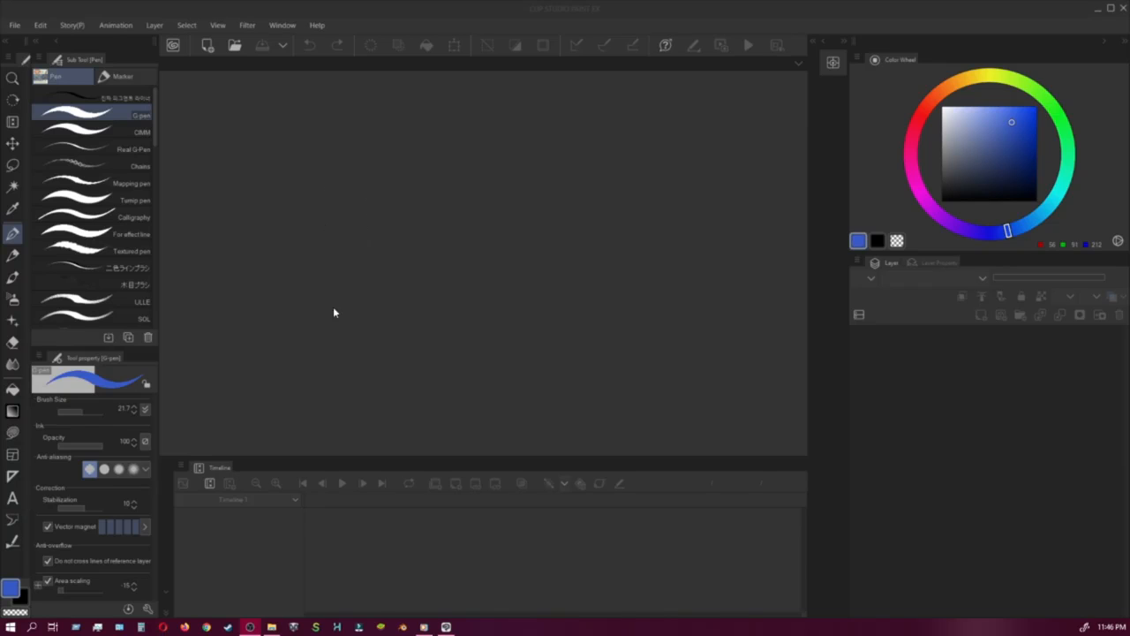
# Step: Create a new 1920 x 1080 px animation canvas at 600 dpi
pyautogui.click(16, 27)
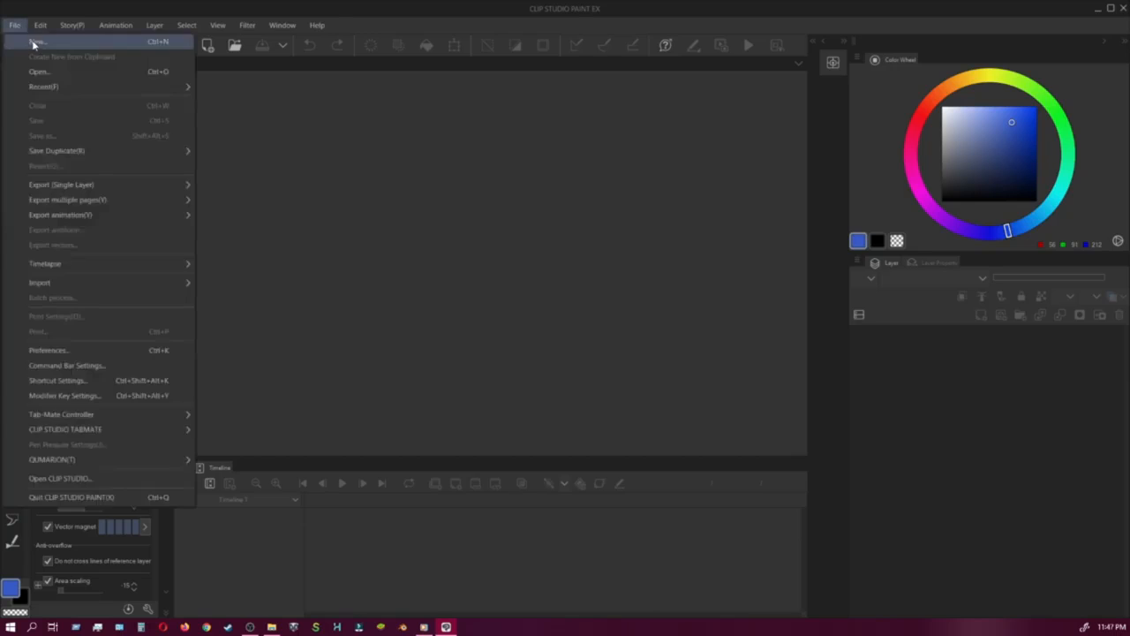
pyautogui.click(37, 43)
pyautogui.click(635, 88)
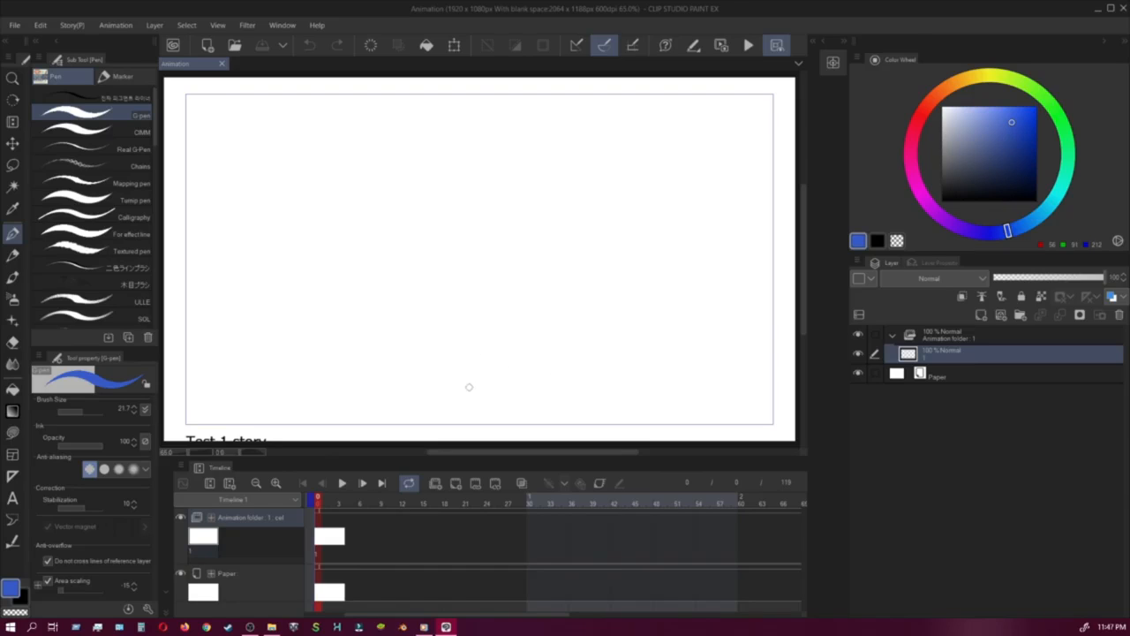
# Step: Draw blue G-pen test strokes near the middle of the canvas and undo them
pyautogui.click(506, 311)
pyautogui.moveTo(467, 296)
pyautogui.mouseDown()
pyautogui.moveTo(540, 298)
pyautogui.moveTo(552, 318)
pyautogui.mouseUp()
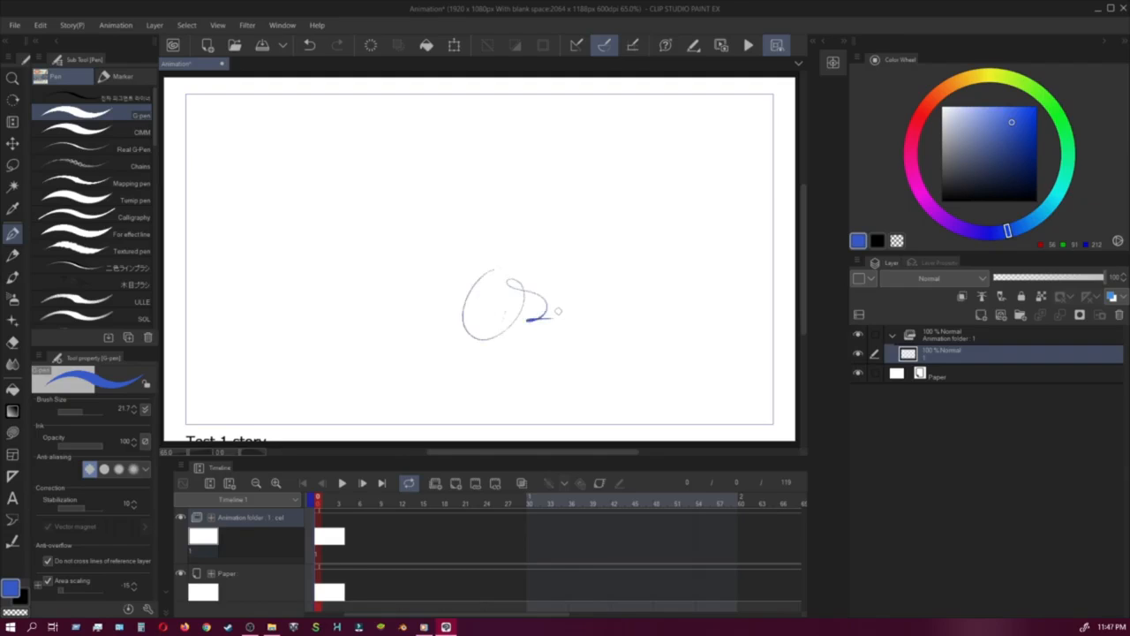
pyautogui.hotkey('ctrl', 'z')
pyautogui.moveTo(469, 279); pyautogui.dragTo(500, 316)
pyautogui.moveTo(511, 278); pyautogui.dragTo(458, 329)
pyautogui.hotkey('ctrl', 'z')
pyautogui.hotkey('ctrl', 'z')
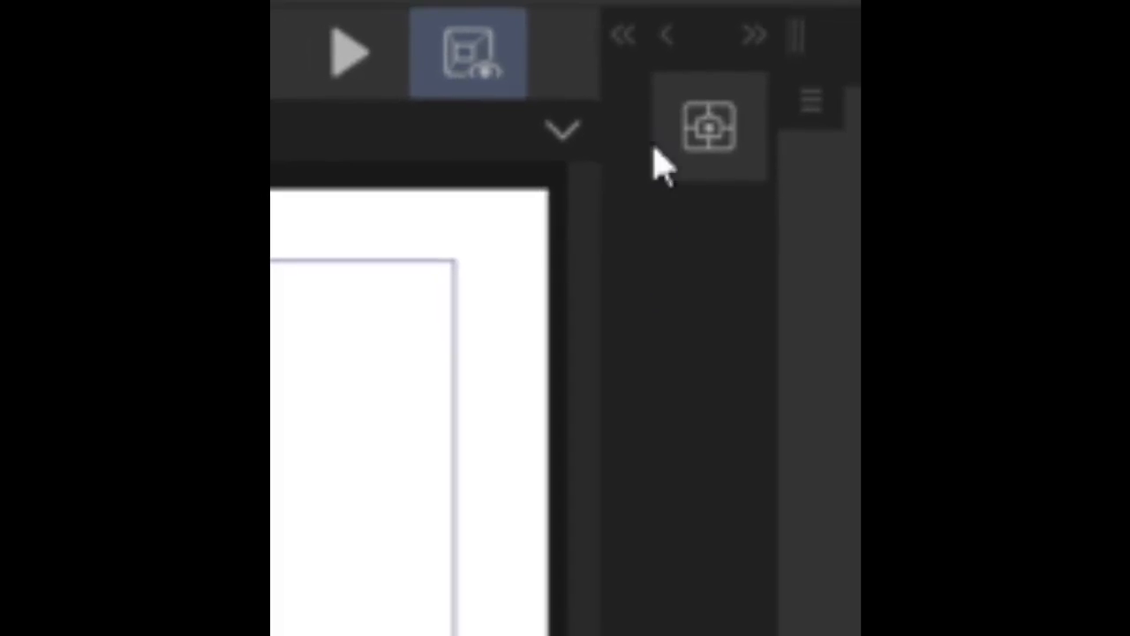
# Step: Place the 3D drawing figure-Ver.2 (Female) from the Body type materials on the canvas and show its layer's perspective ruler
pyautogui.click(609, 44)
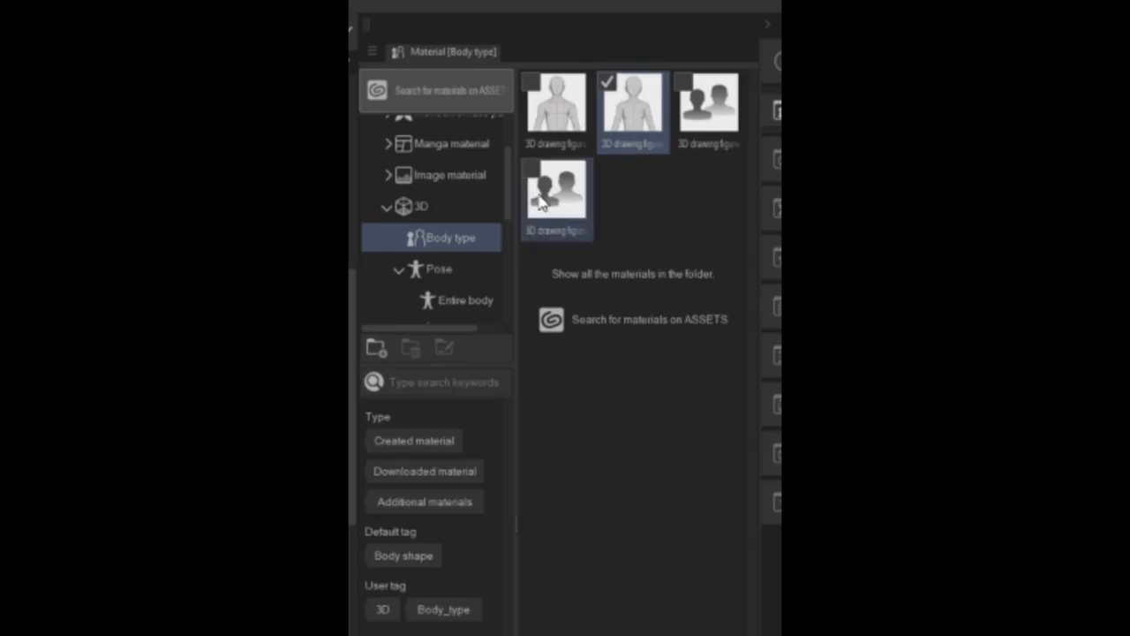
pyautogui.click(453, 271)
pyautogui.click(467, 245)
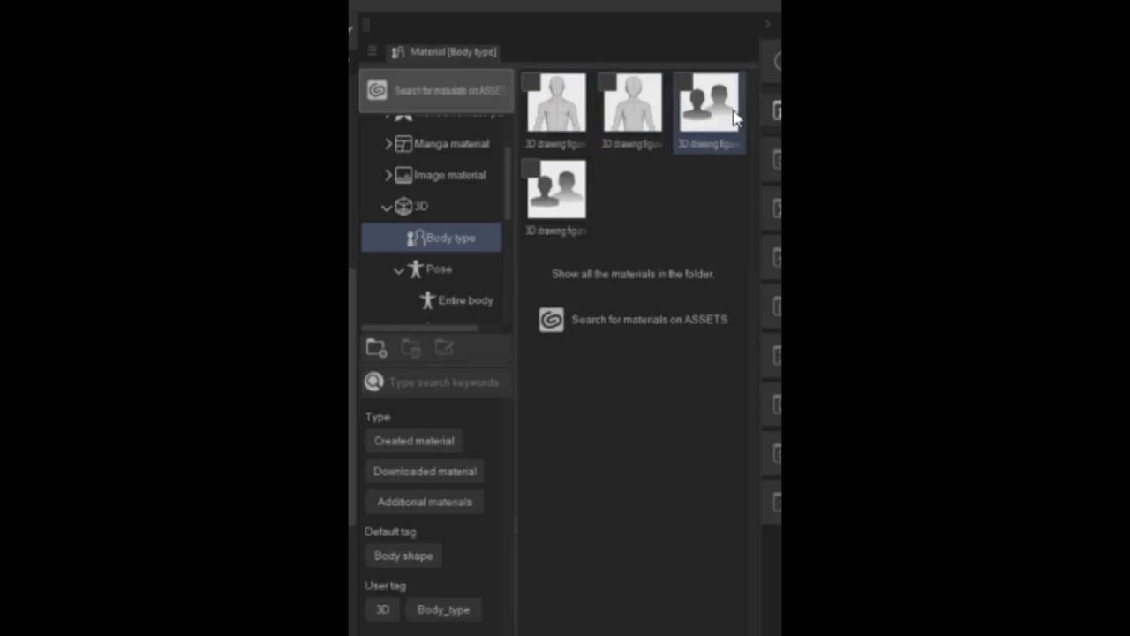
pyautogui.moveTo(612, 104)
pyautogui.mouseDown()
pyautogui.moveTo(657, 157)
pyautogui.moveTo(360, 255)
pyautogui.mouseUp()
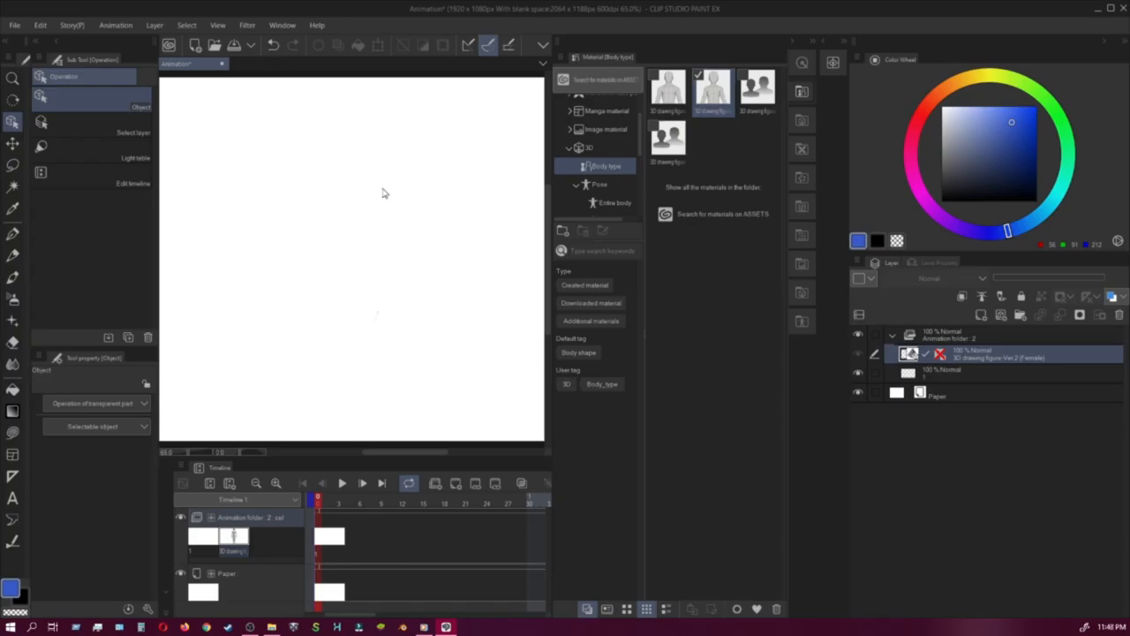
pyautogui.click(792, 45)
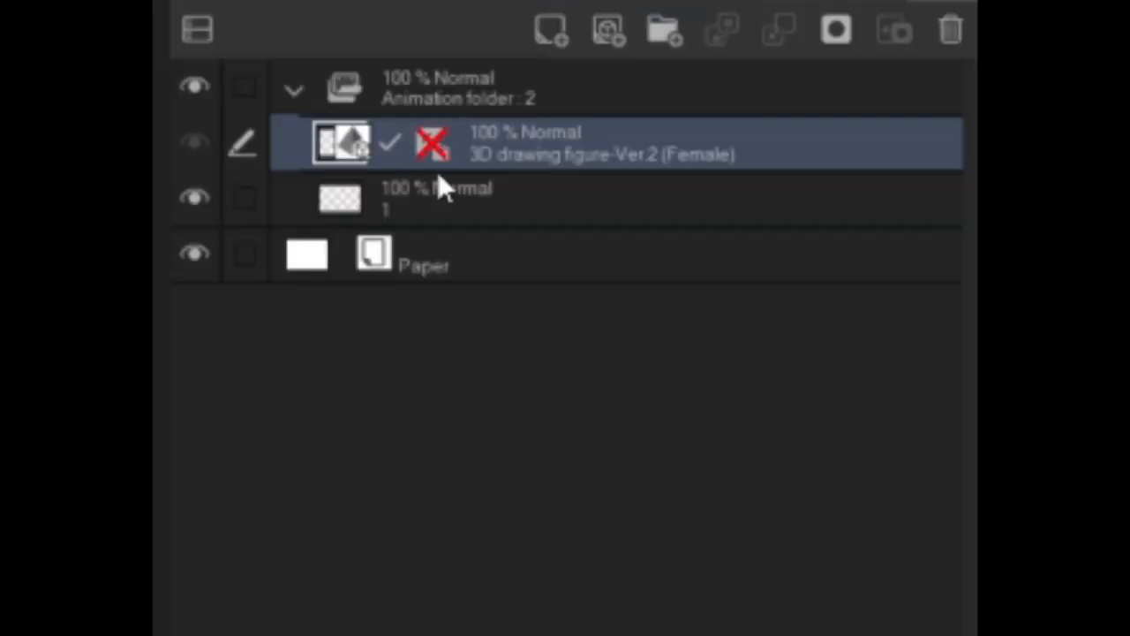
pyautogui.keyDown('shift'); pyautogui.click(941, 355); pyautogui.keyUp('shift')
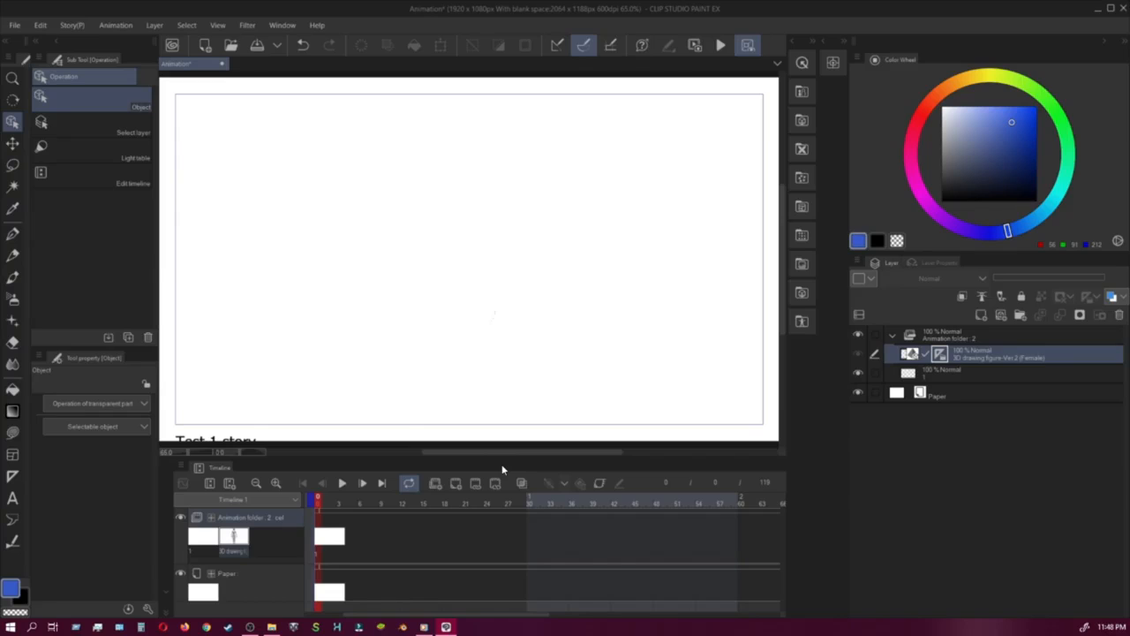
# Step: Assign the 3D drawing figure-Ver.2 (Female) cel to frame 0 and delete layer 1 from the animation folder
pyautogui.click(325, 539)
pyautogui.click(320, 533)
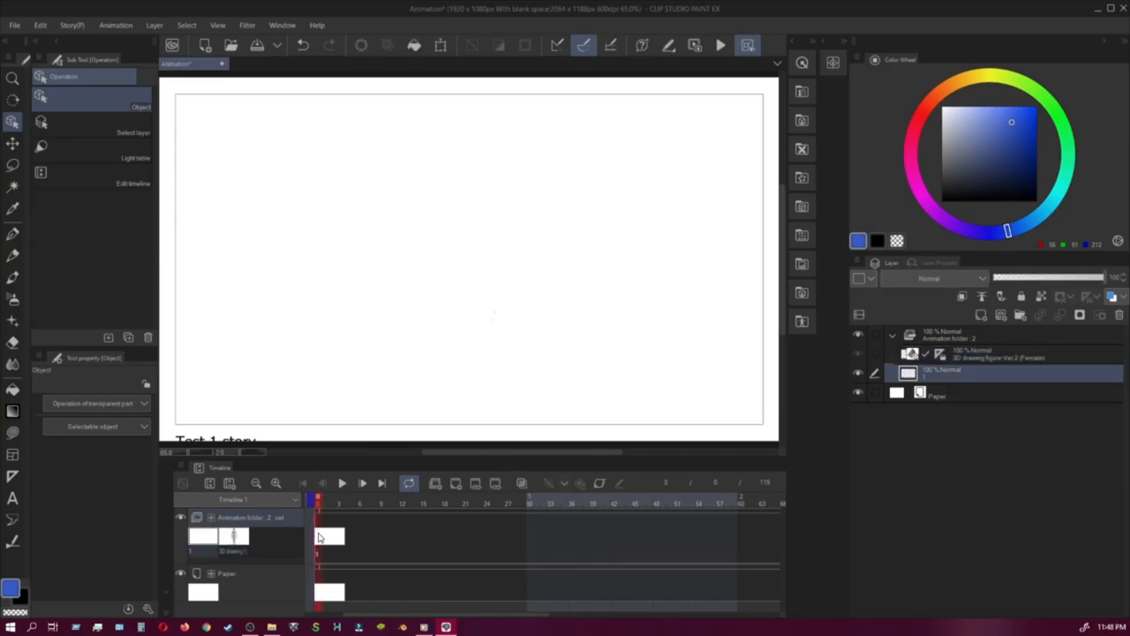
pyautogui.rightClick(319, 538)
pyautogui.click(382, 266)
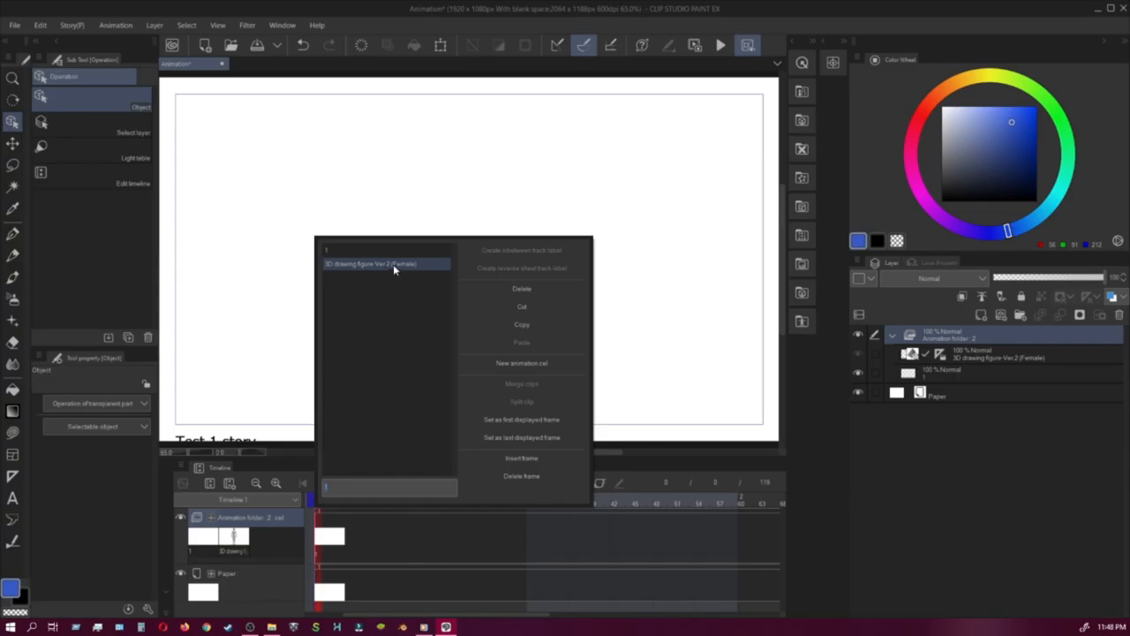
pyautogui.click(393, 264)
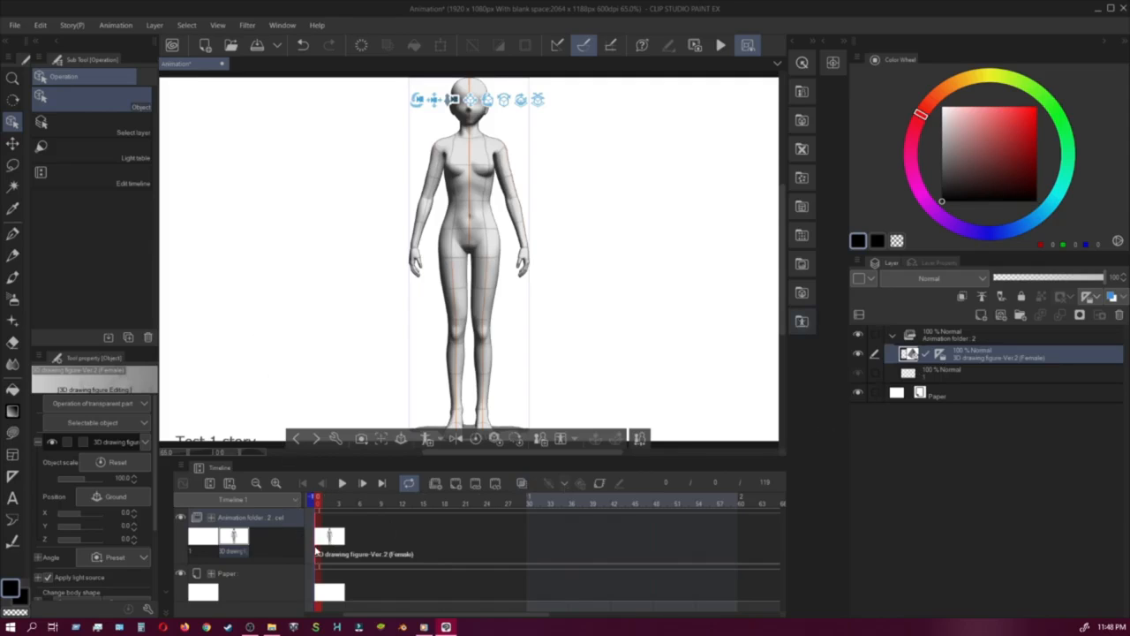
pyautogui.click(937, 374)
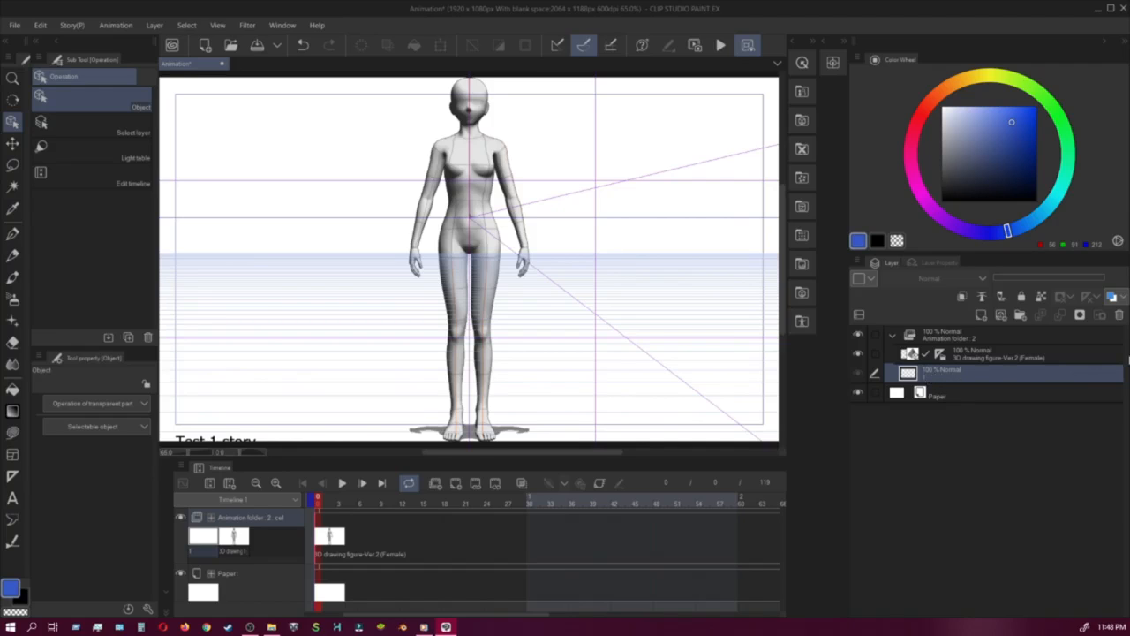
pyautogui.click(1120, 315)
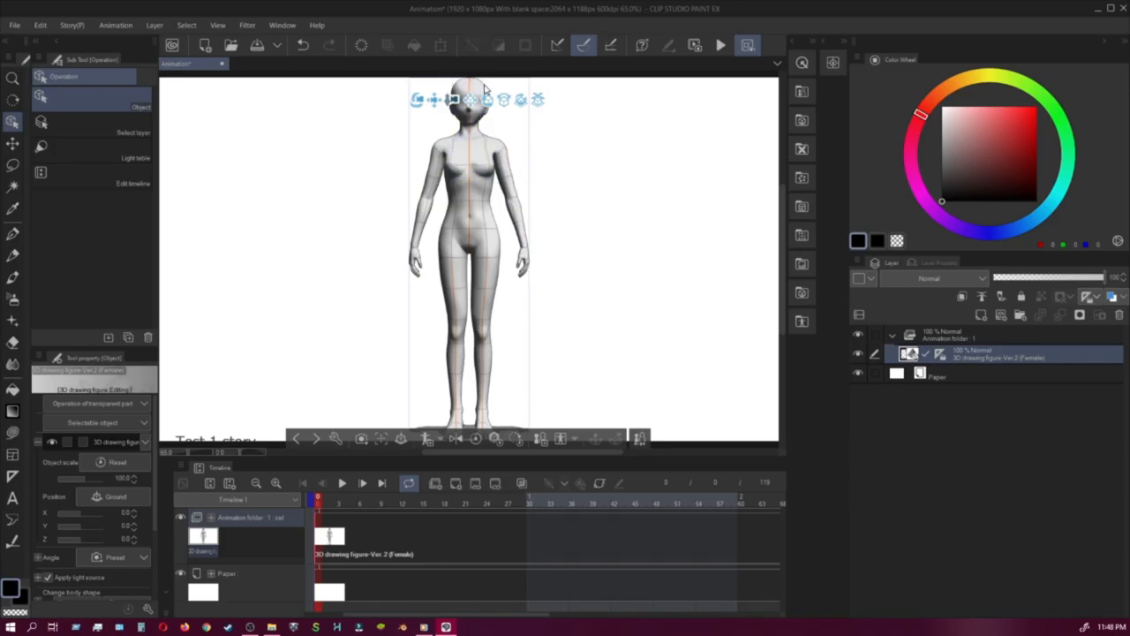
# Step: Select the 3D figure and lower its waist and head control points to put it in a crouch
pyautogui.click(480, 230)
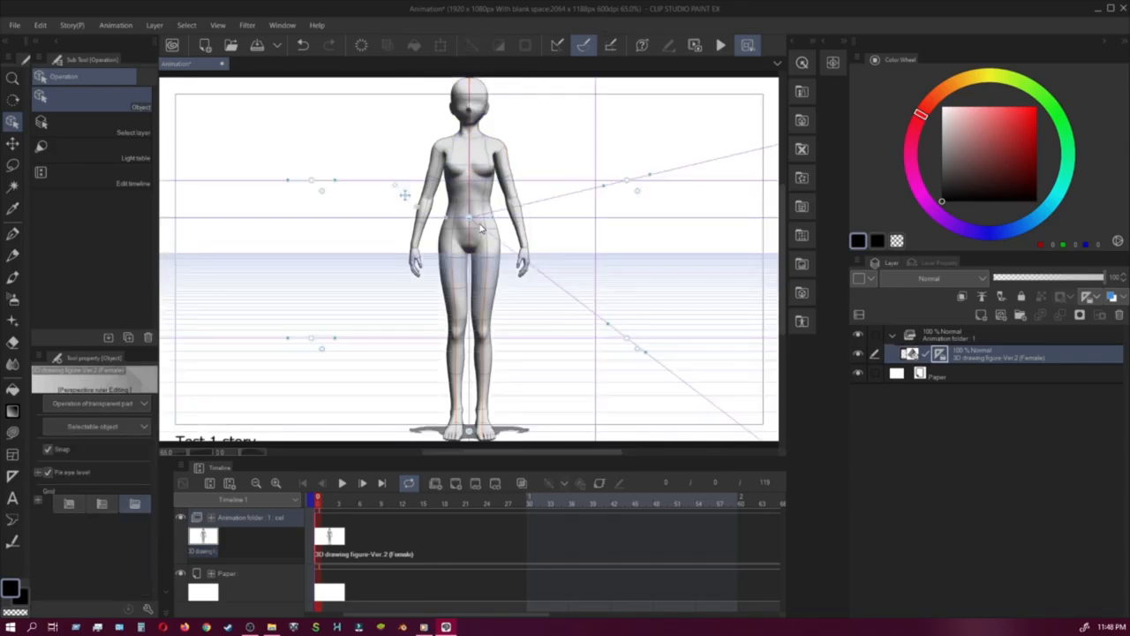
pyautogui.click(482, 156)
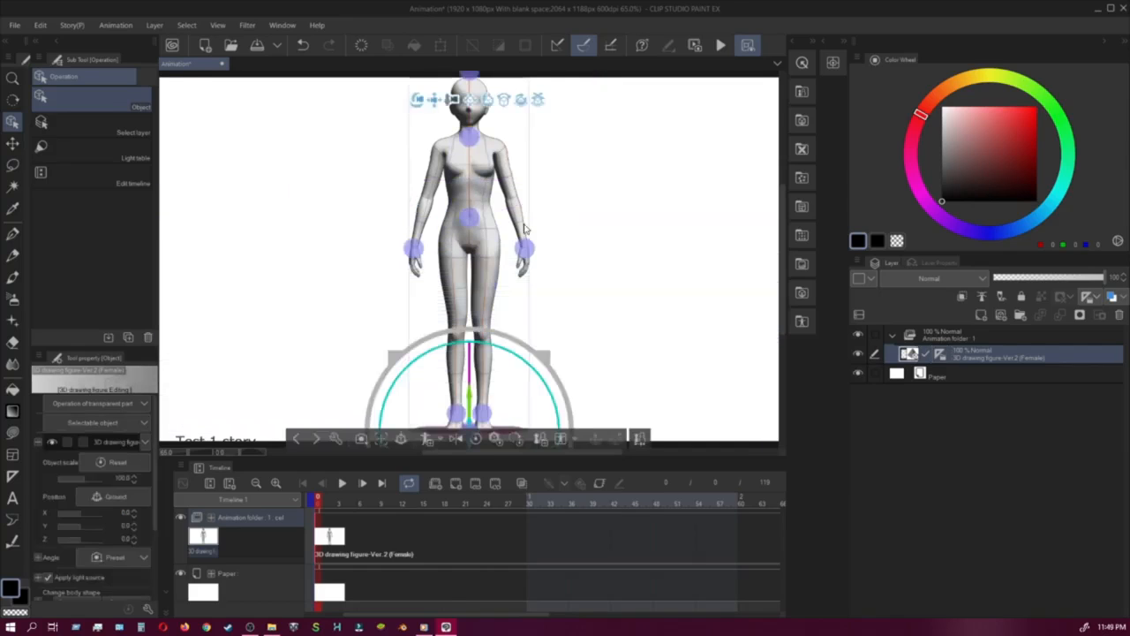
pyautogui.moveTo(481, 214); pyautogui.dragTo(471, 275)
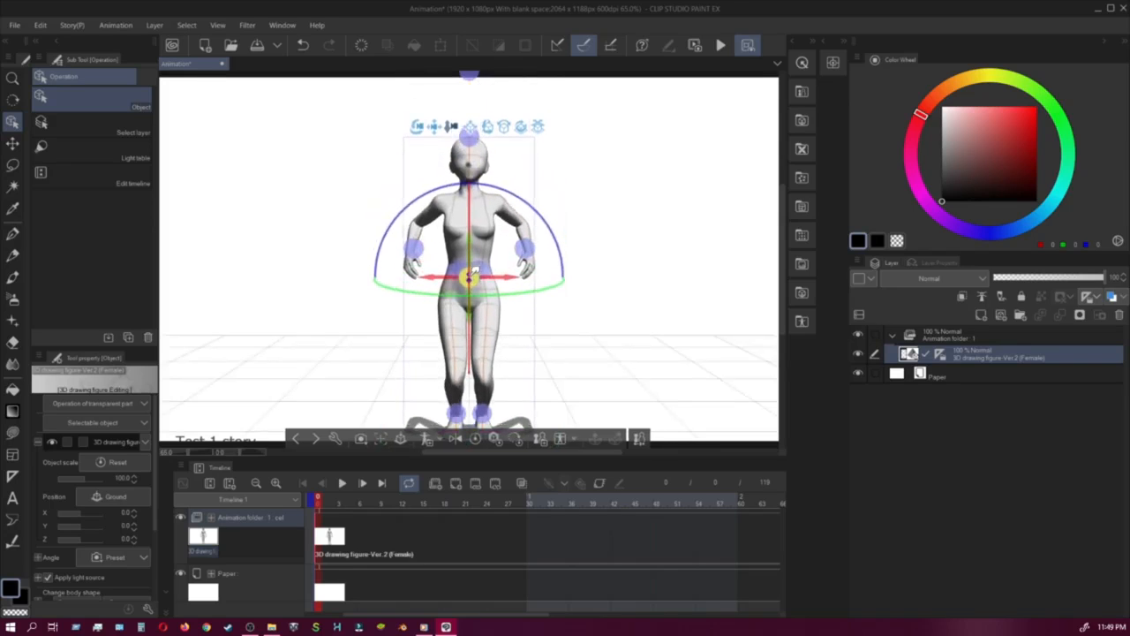
pyautogui.moveTo(468, 78); pyautogui.dragTo(475, 133)
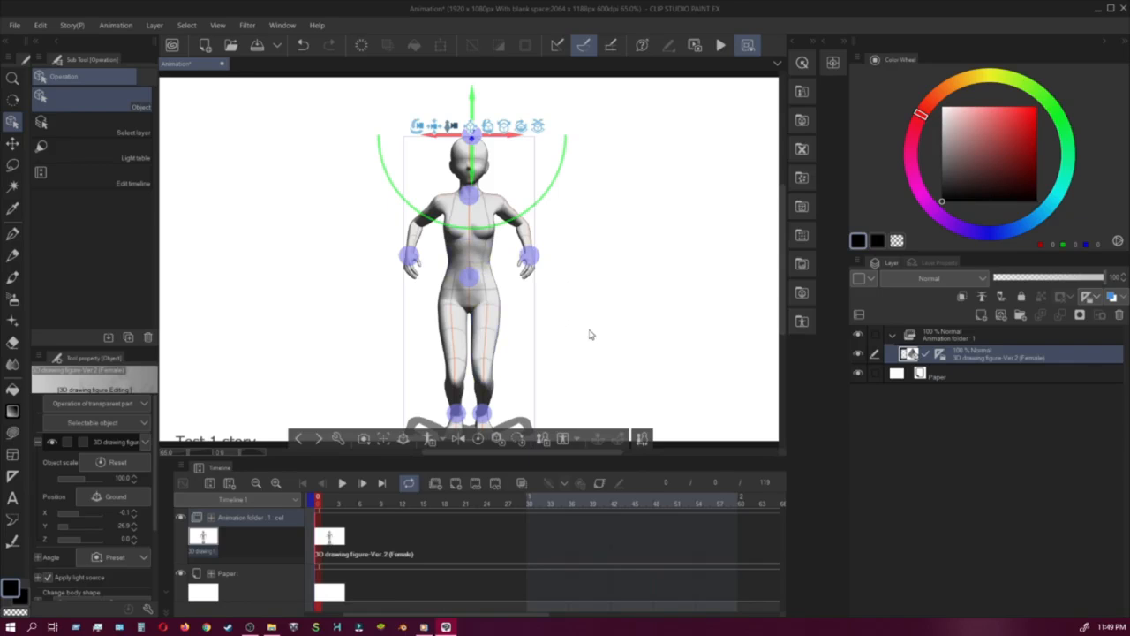
# Step: Open the All sides view and pose the figure's legs in a lunge, one forward and one back
pyautogui.click(824, 41)
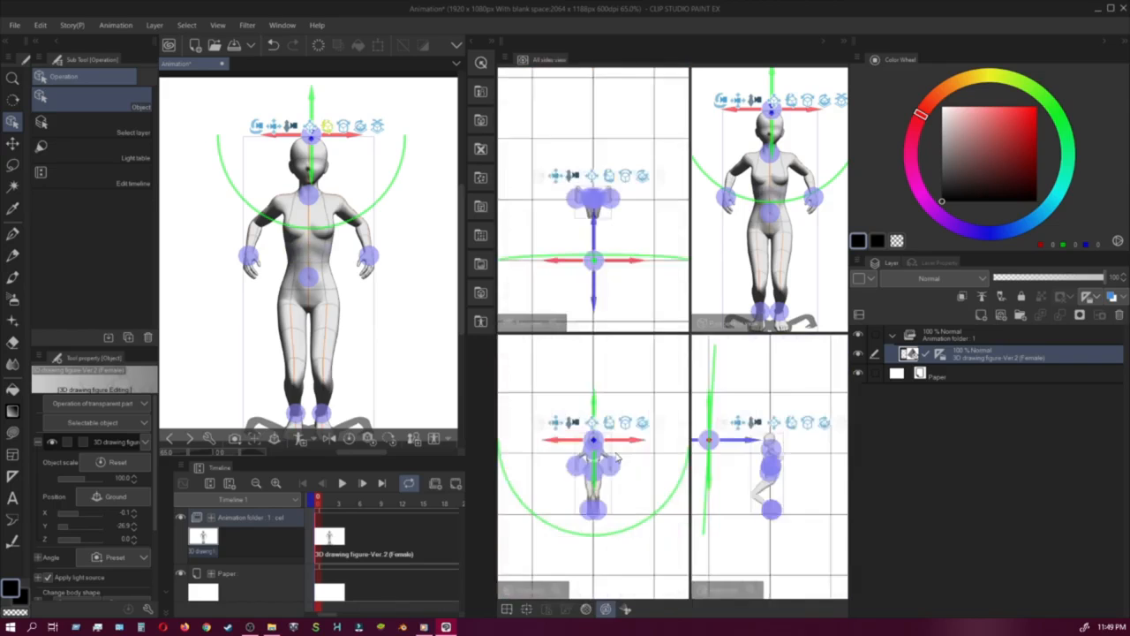
pyautogui.click(644, 486)
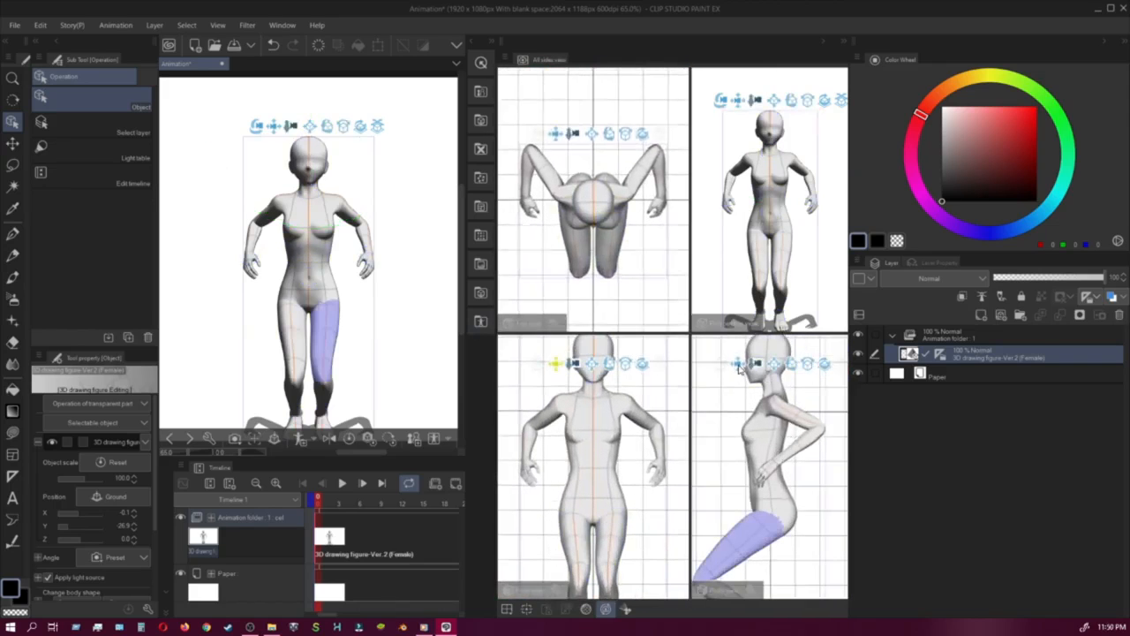
pyautogui.click(583, 477)
pyautogui.moveTo(765, 550); pyautogui.dragTo(802, 548)
pyautogui.moveTo(733, 351); pyautogui.dragTo(751, 353)
pyautogui.moveTo(729, 427); pyautogui.dragTo(757, 421)
pyautogui.click(583, 518)
pyautogui.moveTo(565, 512); pyautogui.dragTo(555, 514)
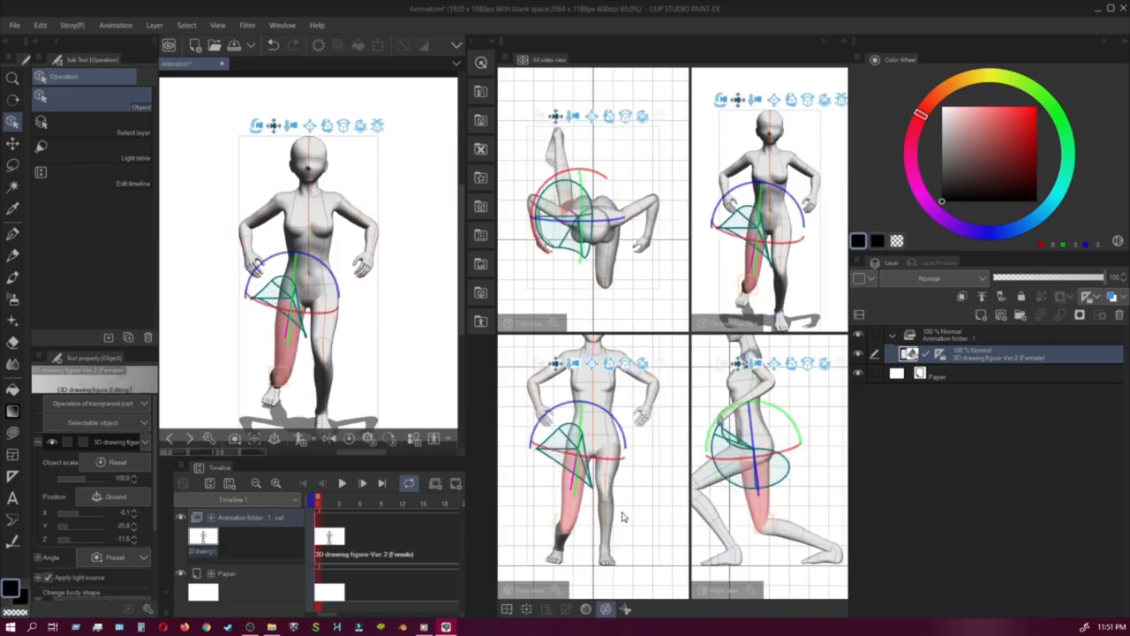
# Step: Select the figure's rear foot and rotate it in the side view
pyautogui.click(834, 545)
pyautogui.moveTo(738, 363); pyautogui.dragTo(678, 347)
pyautogui.moveTo(810, 504); pyautogui.dragTo(805, 491)
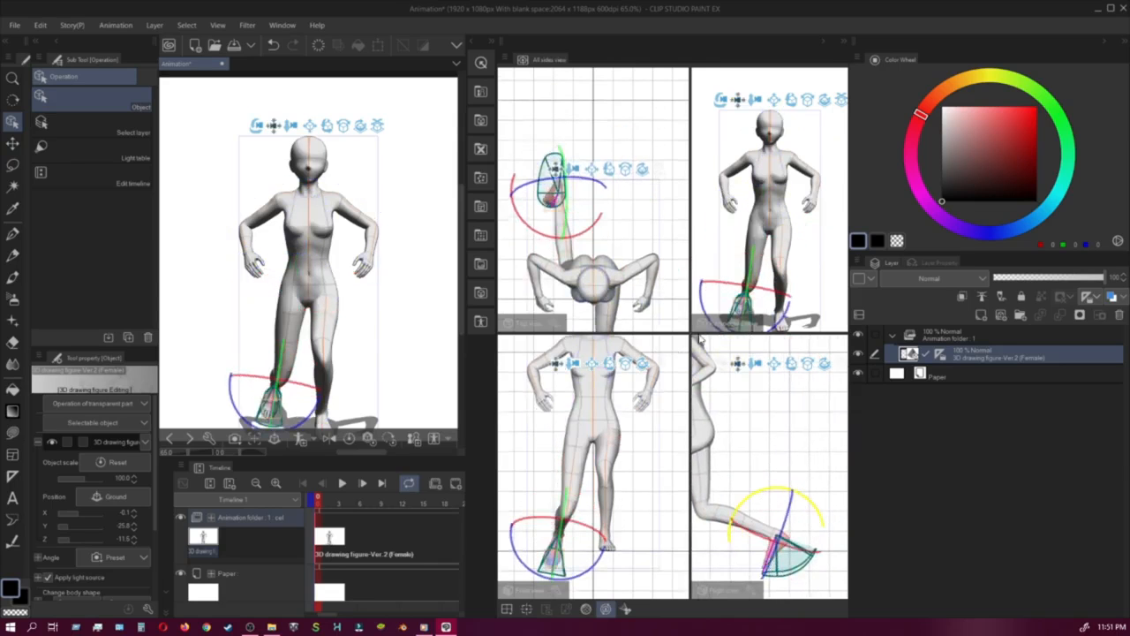
# Step: Finish angling the rear foot and bend the figure's rear lower leg up at the knee in the side view
pyautogui.moveTo(699, 340); pyautogui.dragTo(724, 347)
pyautogui.click(826, 544)
pyautogui.click(792, 551)
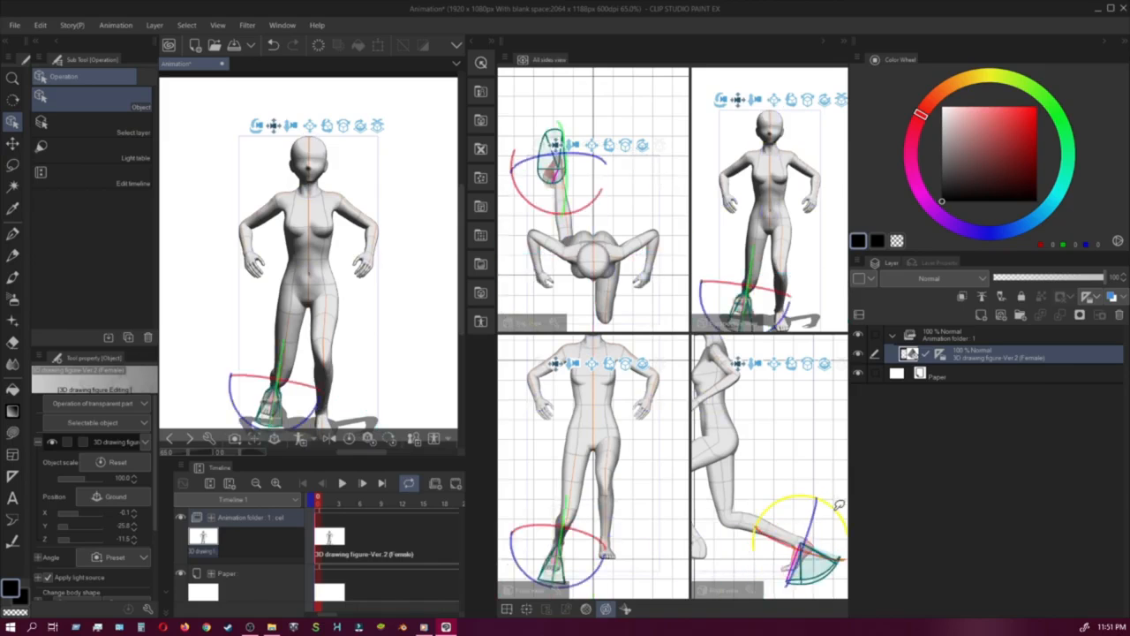
pyautogui.moveTo(829, 576); pyautogui.dragTo(822, 570)
pyautogui.click(767, 530)
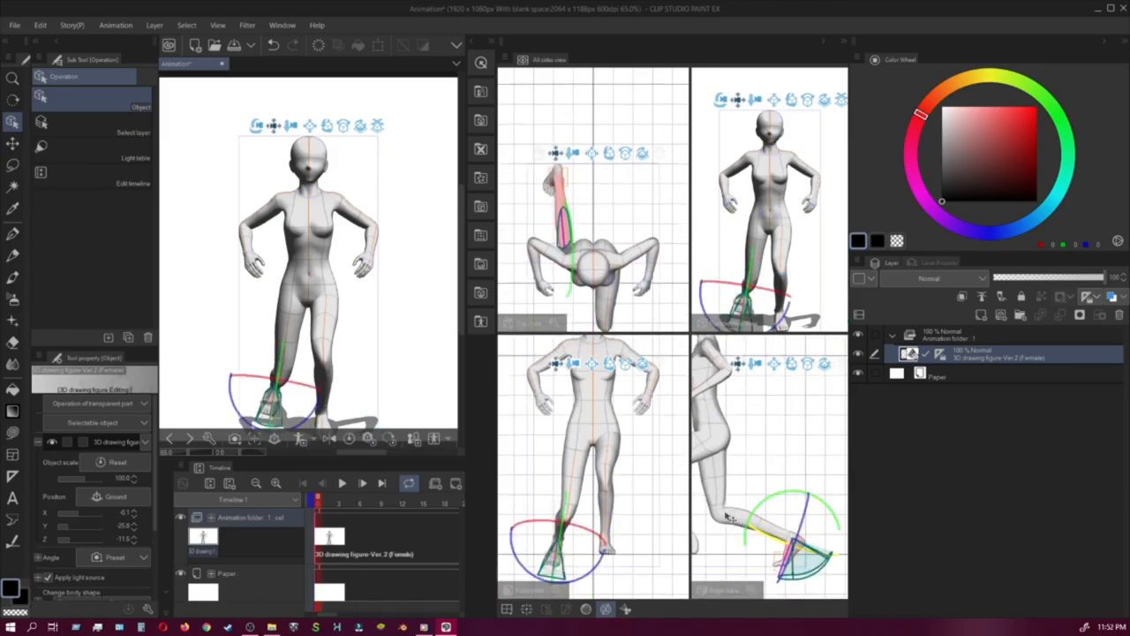
pyautogui.moveTo(767, 526); pyautogui.dragTo(779, 517)
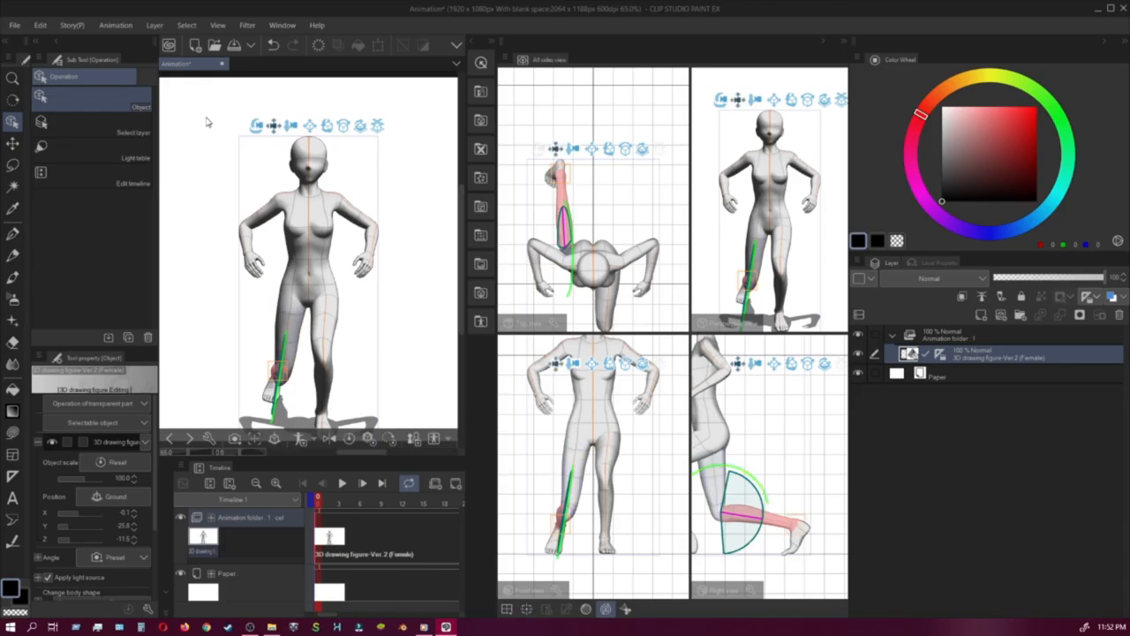
# Step: Swing the bent rear leg outward from the thigh and shift the figure's waist into a low one-legged crouch
pyautogui.click(574, 482)
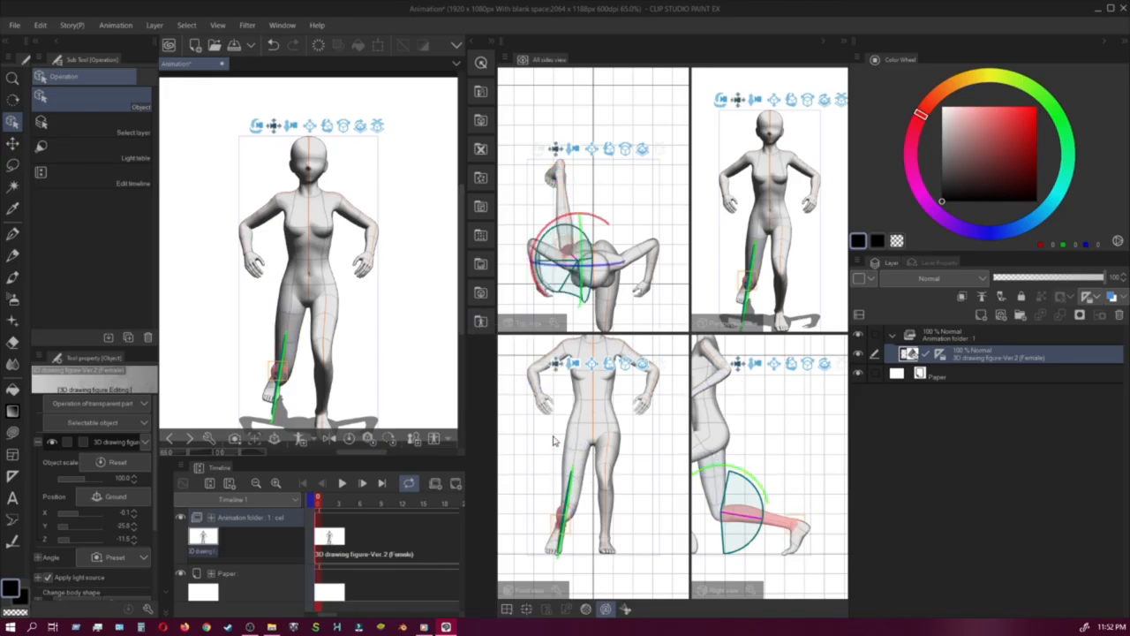
pyautogui.moveTo(793, 523); pyautogui.dragTo(751, 525)
pyautogui.moveTo(287, 379); pyautogui.dragTo(221, 397)
pyautogui.click(560, 469)
pyautogui.moveTo(597, 439); pyautogui.dragTo(585, 427)
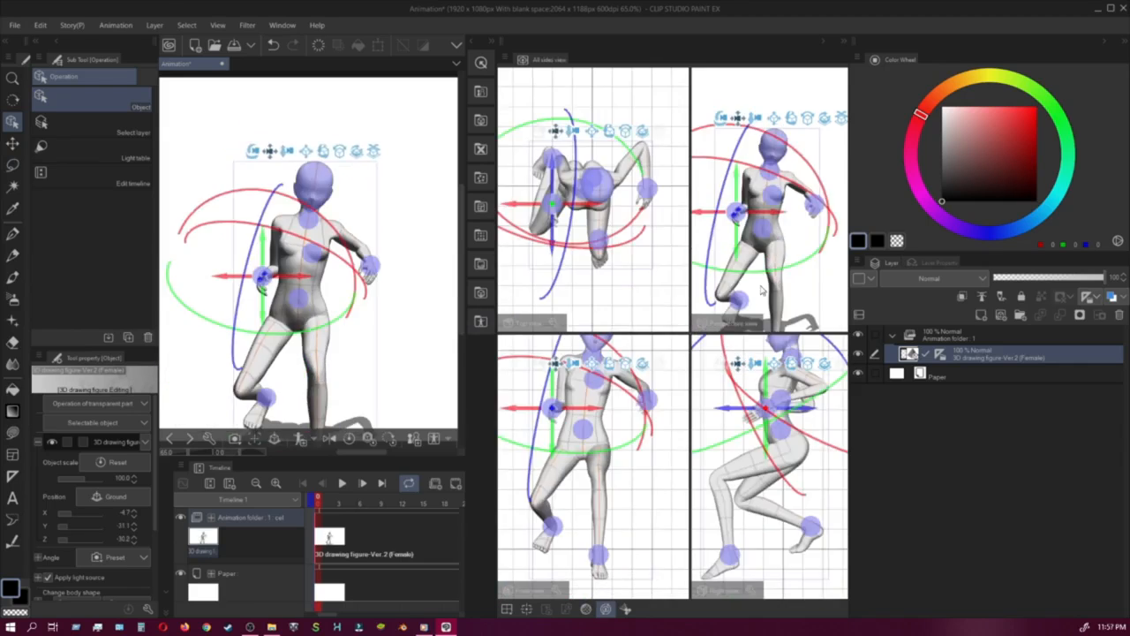
# Step: Try to pull the figure's free hand inward in front of its torso with the wrist control point
pyautogui.click(281, 25)
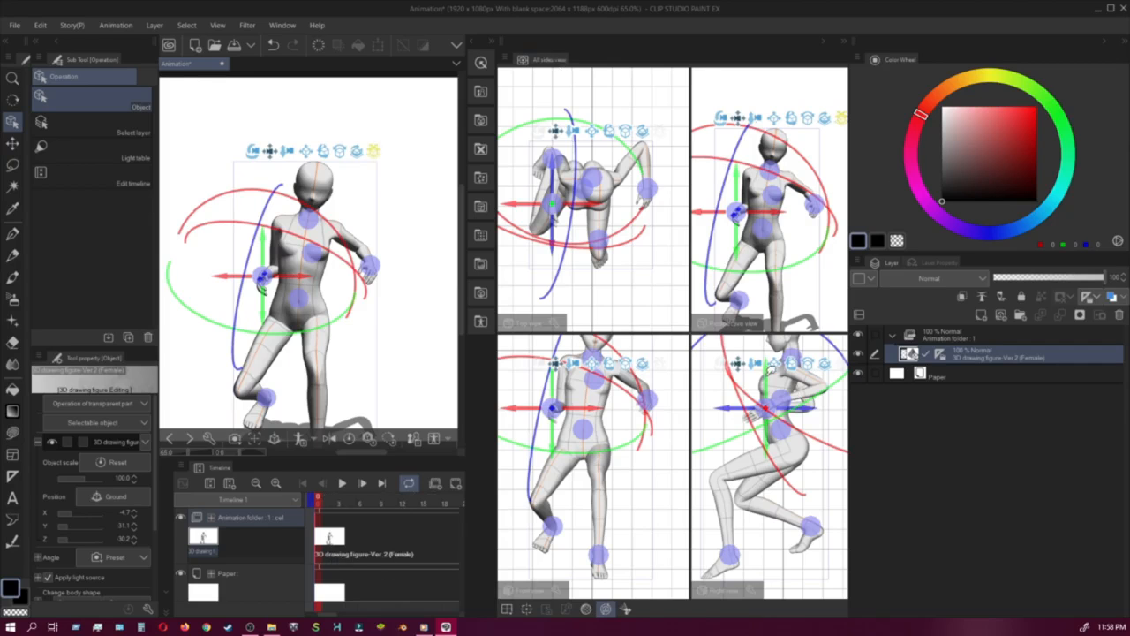
pyautogui.click(768, 398)
pyautogui.moveTo(683, 396); pyautogui.dragTo(652, 396)
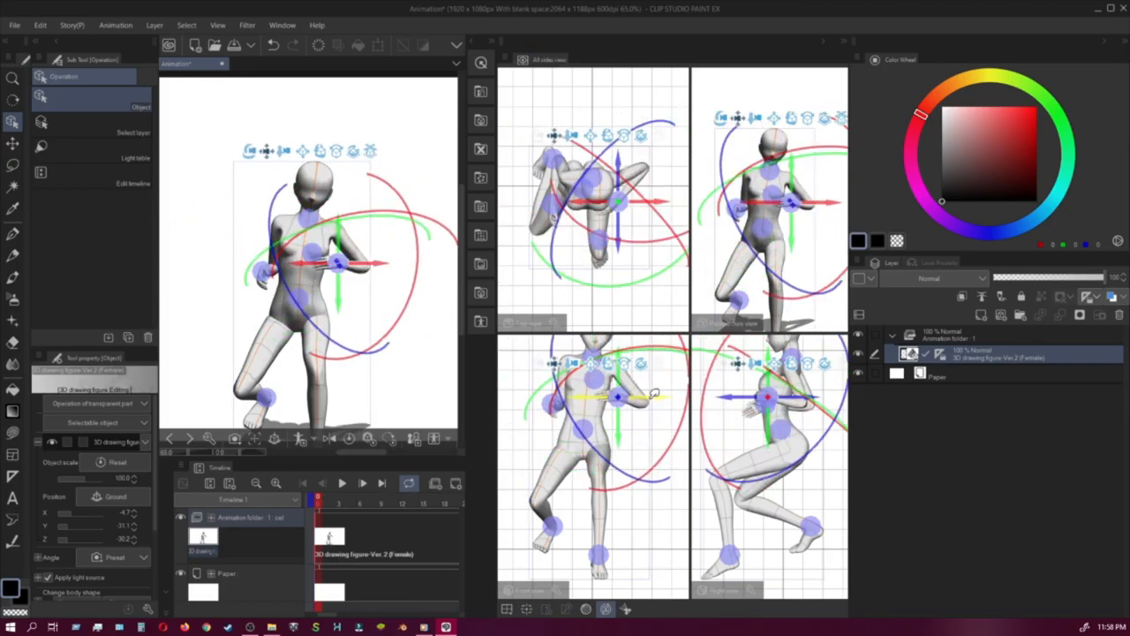
pyautogui.moveTo(594, 177); pyautogui.dragTo(625, 141)
pyautogui.hotkey('ctrl', 'z')
pyautogui.hotkey('ctrl', 'z')
pyautogui.hotkey('ctrl', 'z')
pyautogui.hotkey('ctrl', 'z')
pyautogui.moveTo(638, 397); pyautogui.dragTo(645, 415)
pyautogui.hotkey('ctrl', 'z')
# Step: Rotate the figure's upper arm and forearm so the bent arm brings its hand up to the chin
pyautogui.click(630, 196)
pyautogui.moveTo(819, 398); pyautogui.dragTo(786, 382)
pyautogui.moveTo(554, 385); pyautogui.dragTo(551, 390)
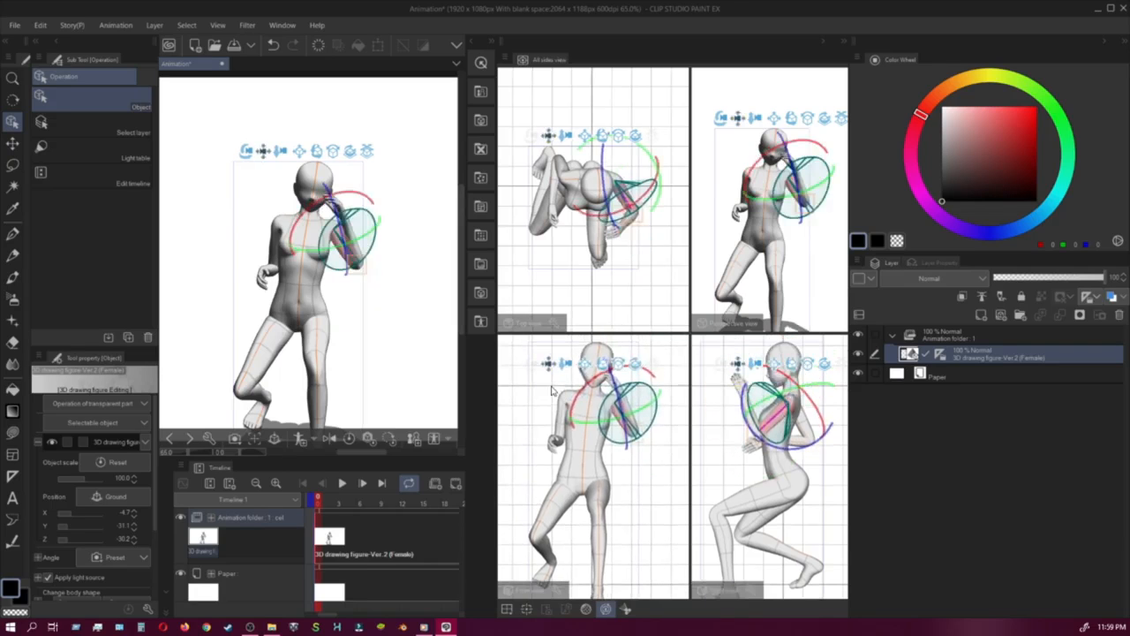
pyautogui.moveTo(651, 388); pyautogui.dragTo(608, 396)
pyautogui.click(659, 393)
pyautogui.click(637, 421)
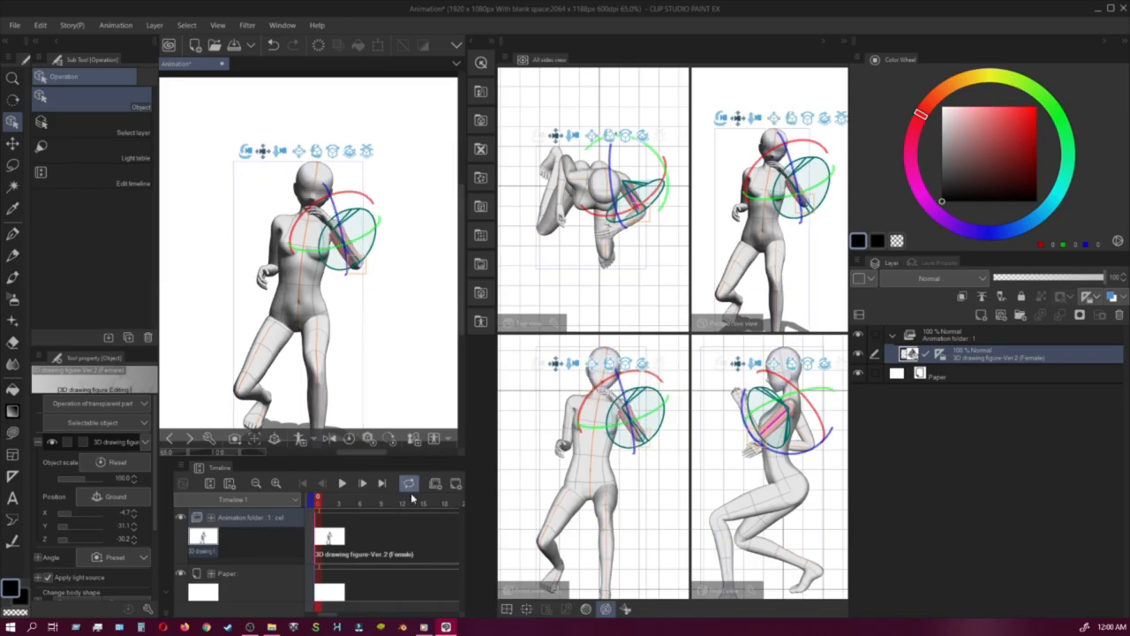
# Step: Add a second animation cel with the same 3D figure at frame 10 and raise its waist out of the crouch
pyautogui.scroll(-10, 409, 512)
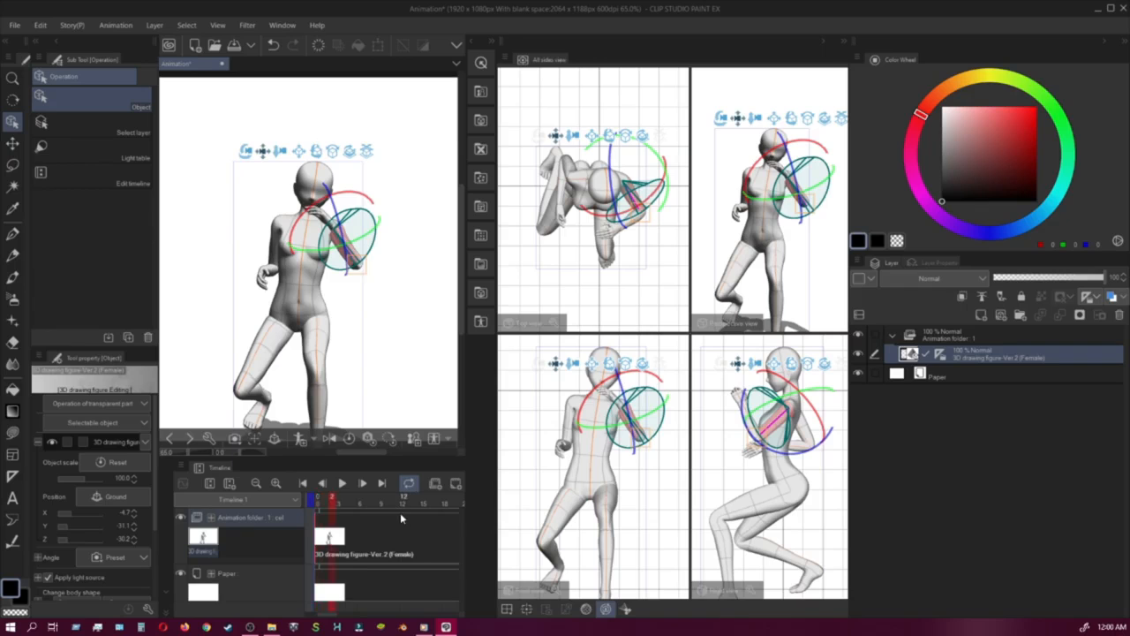
pyautogui.click(436, 485)
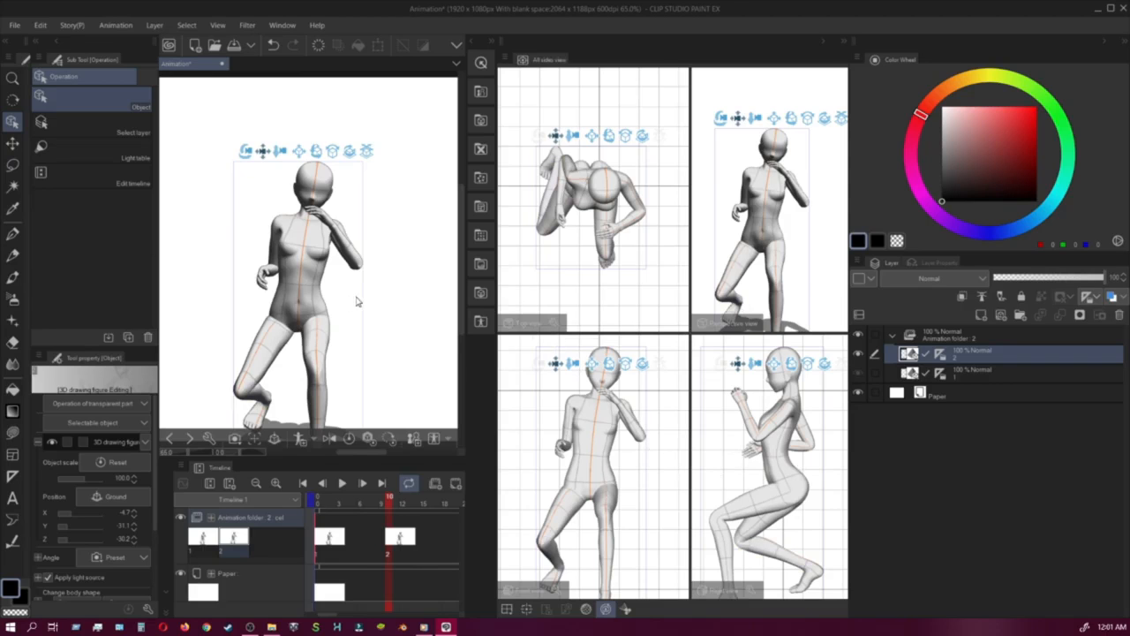
pyautogui.moveTo(786, 473); pyautogui.dragTo(764, 428)
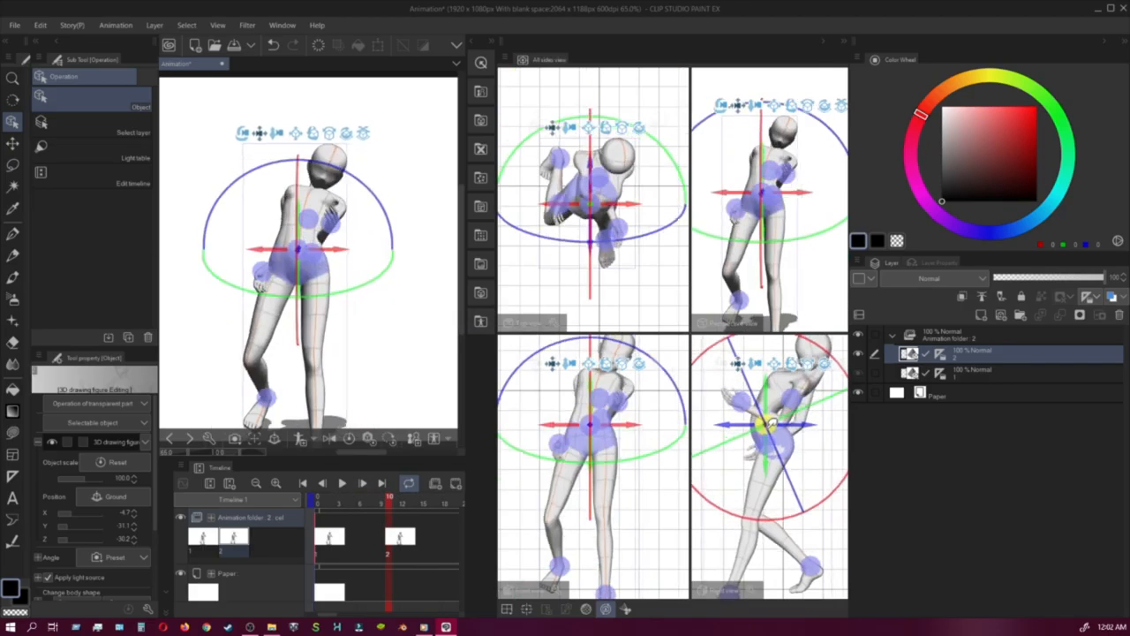
# Step: Pose the second cel's figure upright with one knee lifted, one hand raised to the head and the other arm lowered
pyautogui.moveTo(613, 388); pyautogui.dragTo(587, 375)
pyautogui.moveTo(780, 371); pyautogui.dragTo(761, 369)
pyautogui.moveTo(811, 565); pyautogui.dragTo(724, 496)
pyautogui.click(281, 272)
pyautogui.moveTo(255, 239); pyautogui.dragTo(318, 252)
pyautogui.click(299, 260)
pyautogui.moveTo(309, 384); pyautogui.dragTo(281, 402)
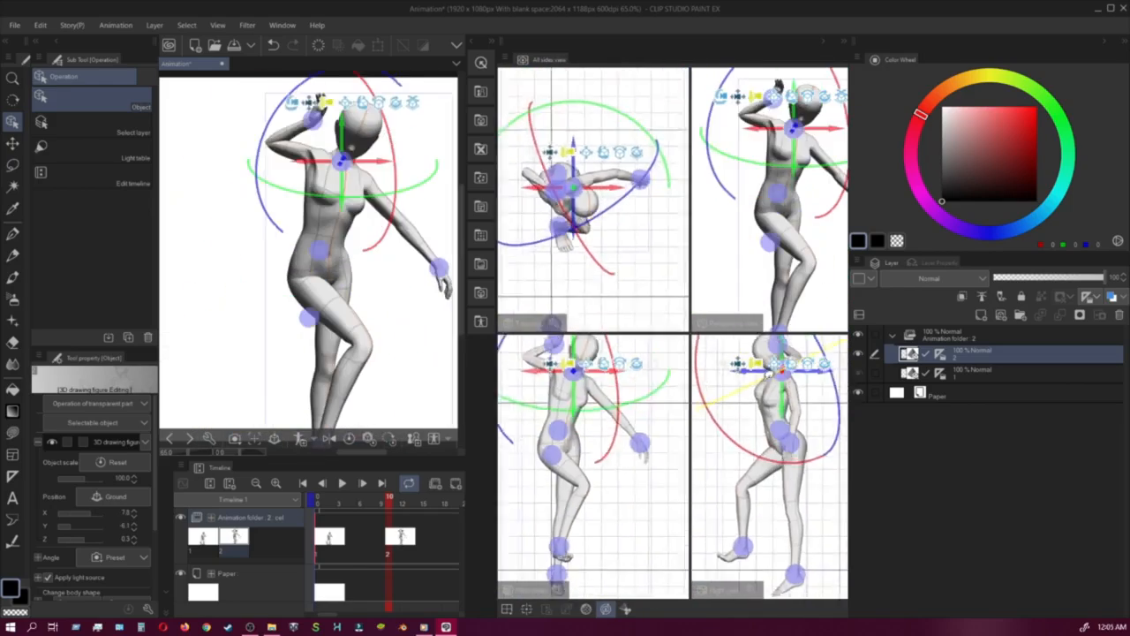
# Step: Rotate the figure's thigh and adjust the waist so the bent leg lifts to hip height over a straight standing leg
pyautogui.click(769, 567)
pyautogui.click(756, 442)
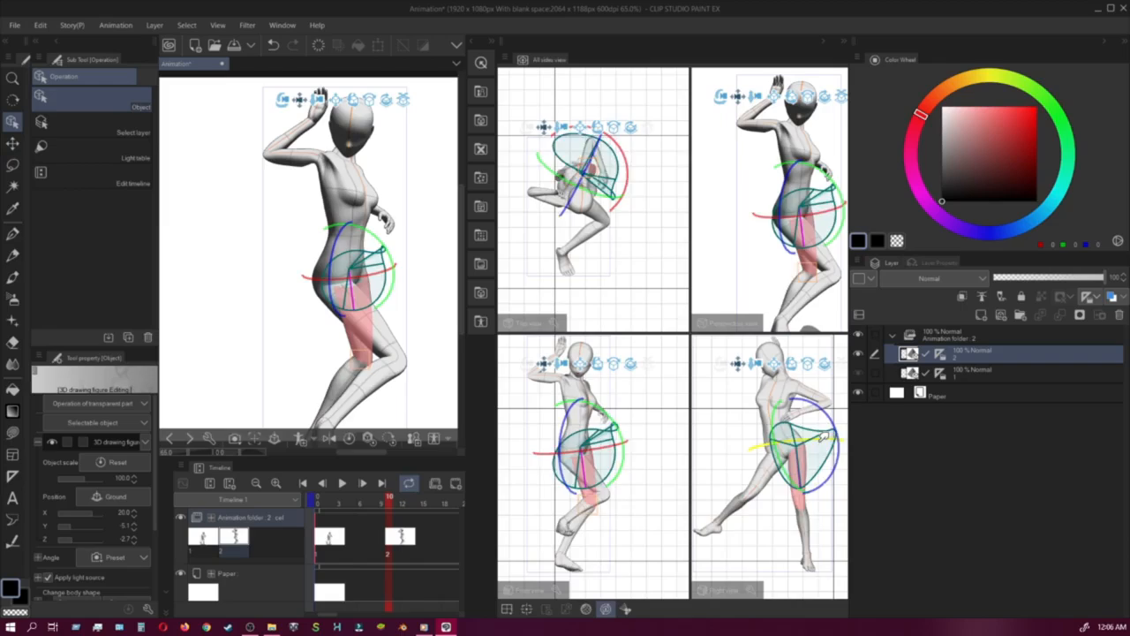
pyautogui.click(592, 480)
pyautogui.moveTo(585, 256); pyautogui.dragTo(564, 281)
pyautogui.click(778, 387)
pyautogui.moveTo(719, 434); pyautogui.dragTo(765, 411)
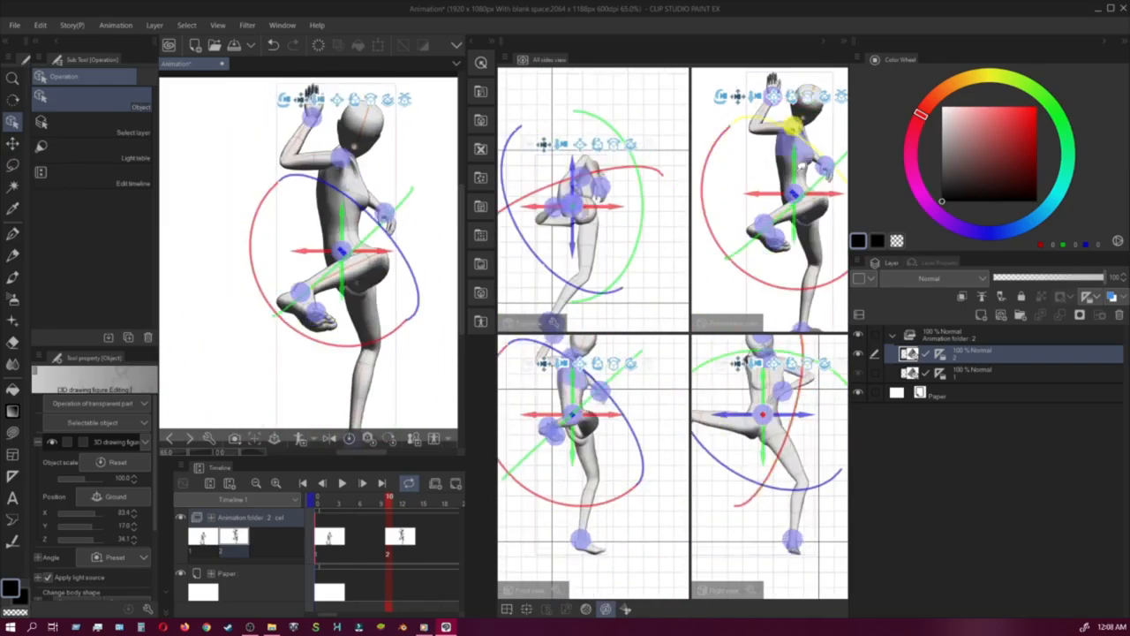
# Step: Raise the lifted foot into a high kick, lean the torso and adjust the standing foot of the figure
pyautogui.moveTo(286, 316); pyautogui.dragTo(303, 189)
pyautogui.click(337, 122)
pyautogui.click(815, 535)
pyautogui.click(799, 404)
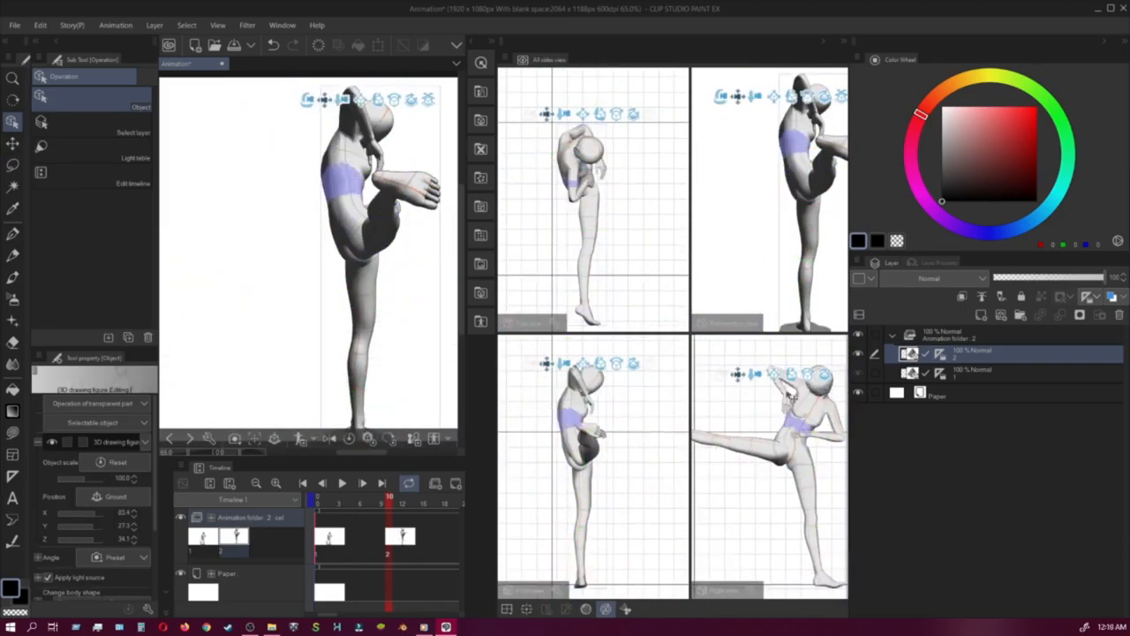
pyautogui.click(797, 430)
pyautogui.click(812, 413)
pyautogui.click(808, 578)
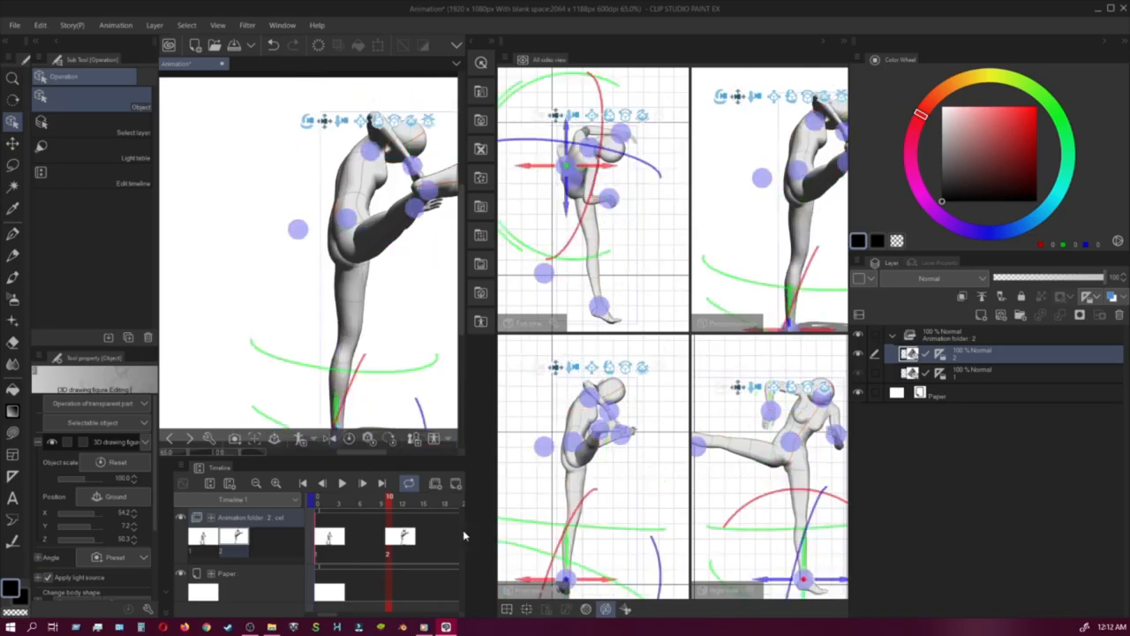
# Step: Add an in-between cel before the high kick and pose its figure standing with one knee raised, using onion skin
pyautogui.click(360, 535)
pyautogui.moveTo(458, 277)
pyautogui.mouseDown()
pyautogui.moveTo(552, 277)
pyautogui.moveTo(474, 277)
pyautogui.mouseUp()
pyautogui.click(780, 411)
pyautogui.click(565, 487)
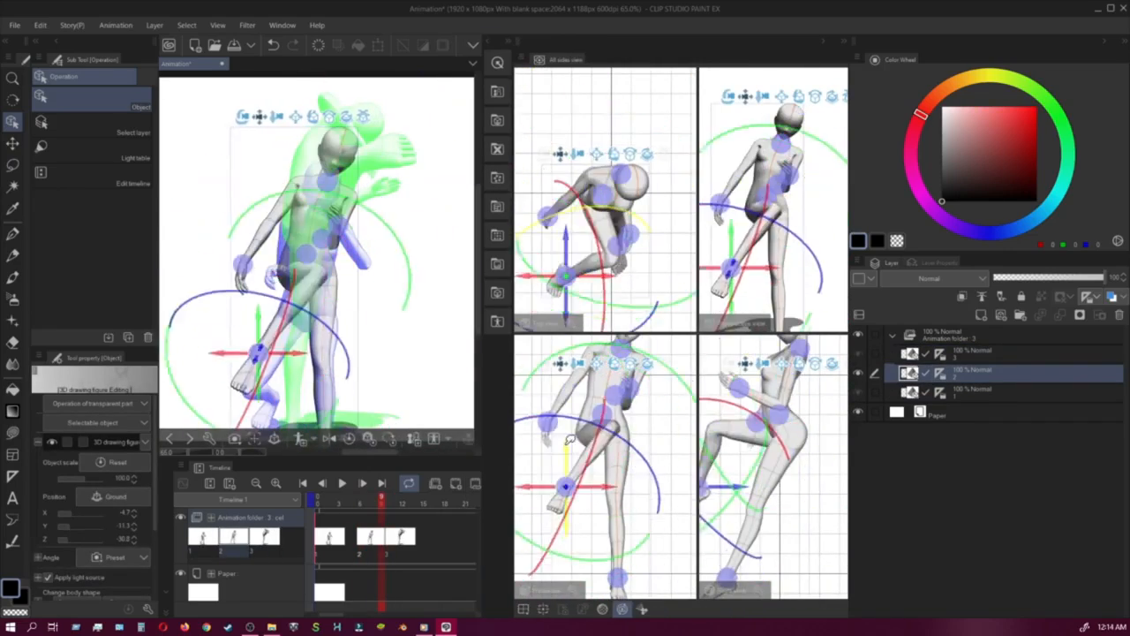
pyautogui.click(651, 480)
pyautogui.click(661, 394)
# Step: Add another in-between cel after the starting crouch and adjust its 3D figure's foot and waist control points
pyautogui.click(91, 183)
pyautogui.click(353, 503)
pyautogui.click(91, 99)
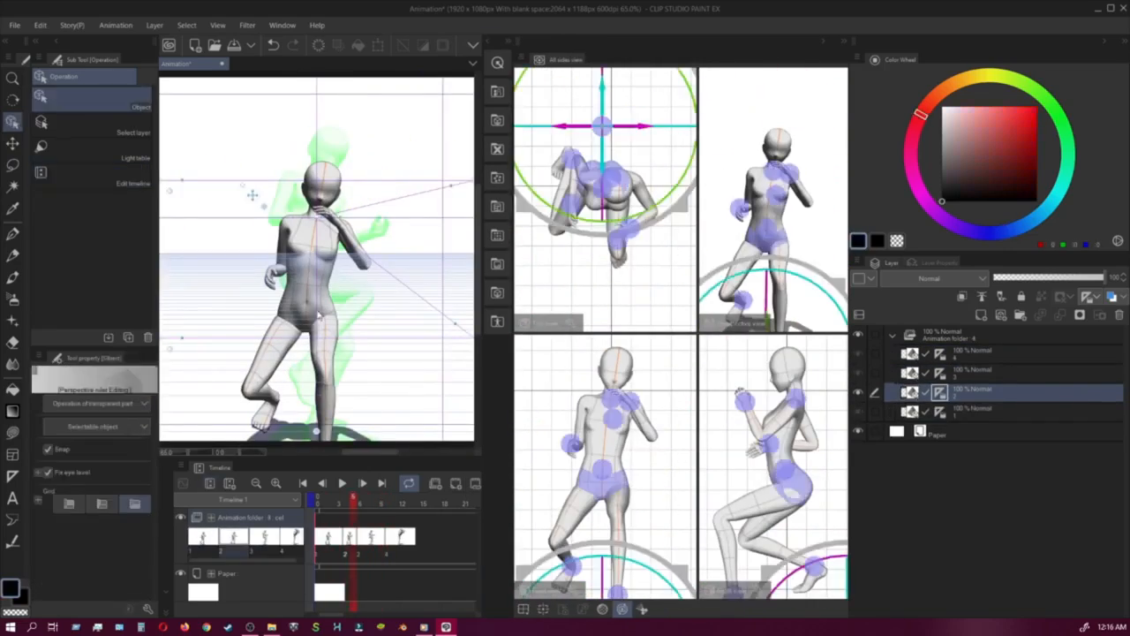
pyautogui.click(305, 297)
pyautogui.click(618, 593)
pyautogui.click(602, 451)
# Step: Create a new animation folder with four blank raster cels timed to match the four 3D pose cels
pyautogui.click(448, 503)
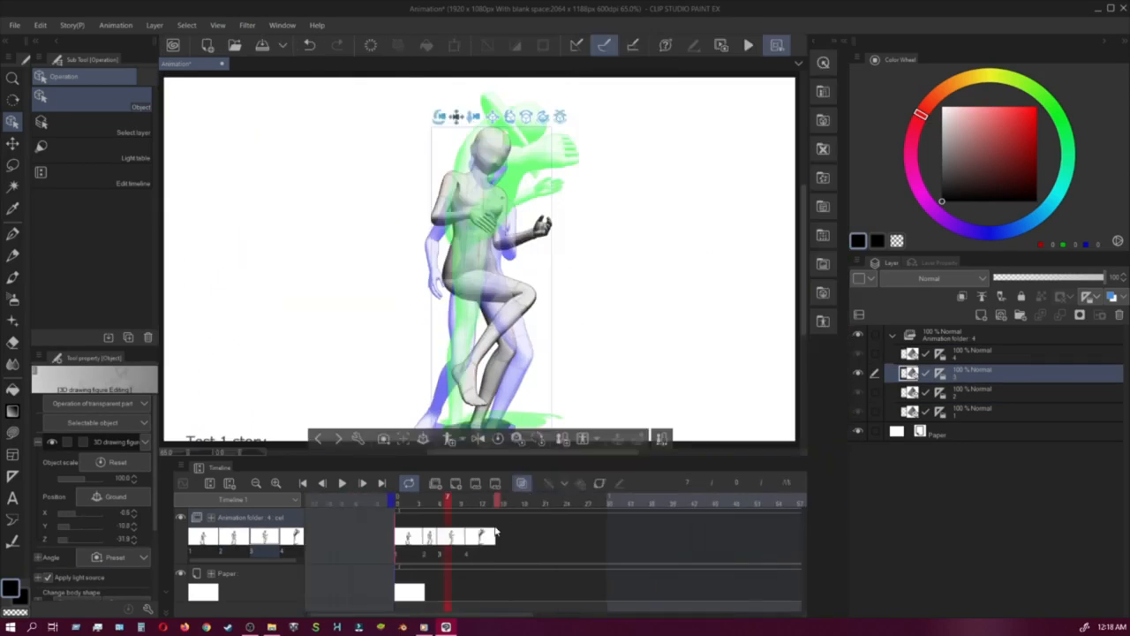
pyautogui.click(398, 504)
pyautogui.click(435, 483)
pyautogui.hotkey('ctrl', 'shift', 'n')
pyautogui.click(426, 541)
pyautogui.hotkey('ctrl', 'shift', 'n')
pyautogui.click(438, 536)
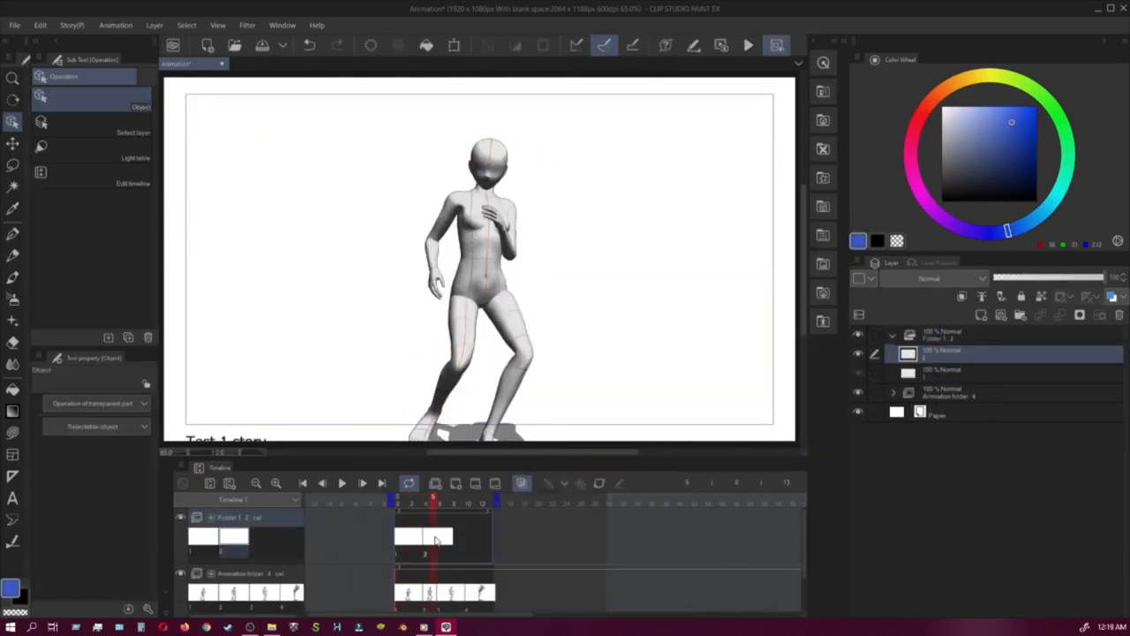
pyautogui.hotkey('ctrl', 'shift', 'n')
pyautogui.click(468, 535)
pyautogui.hotkey('ctrl', 'shift', 'n')
pyautogui.press('space')
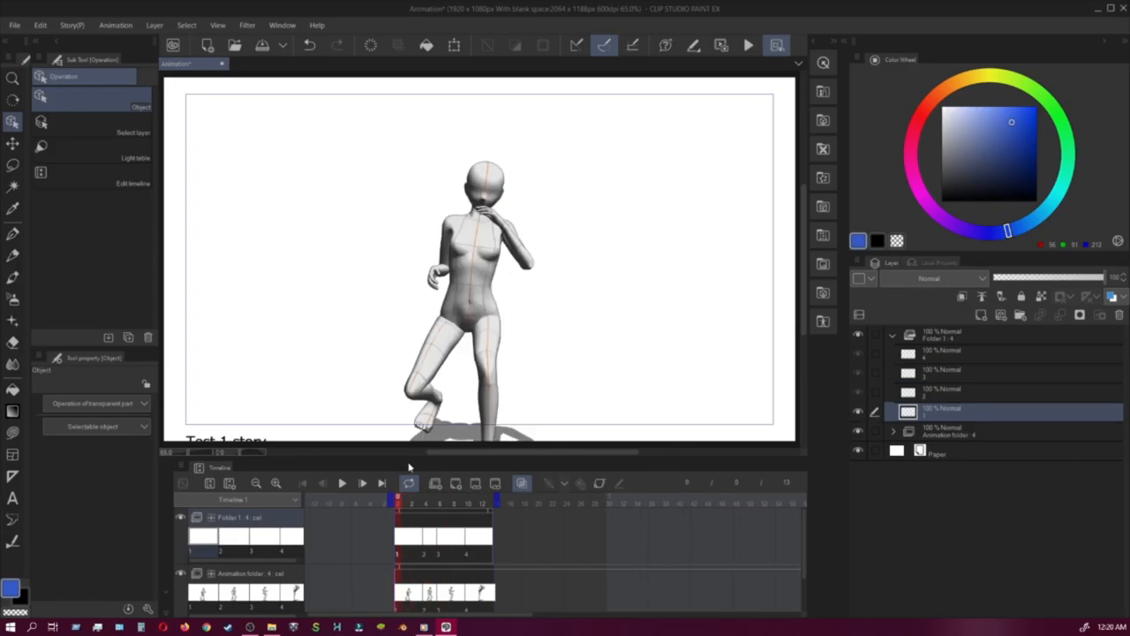
# Step: Lower the 3D figure animation folder's opacity to 51% and ready a darker blue G-pen on cel 1 of the new folder
pyautogui.click(971, 432)
pyautogui.click(1050, 278)
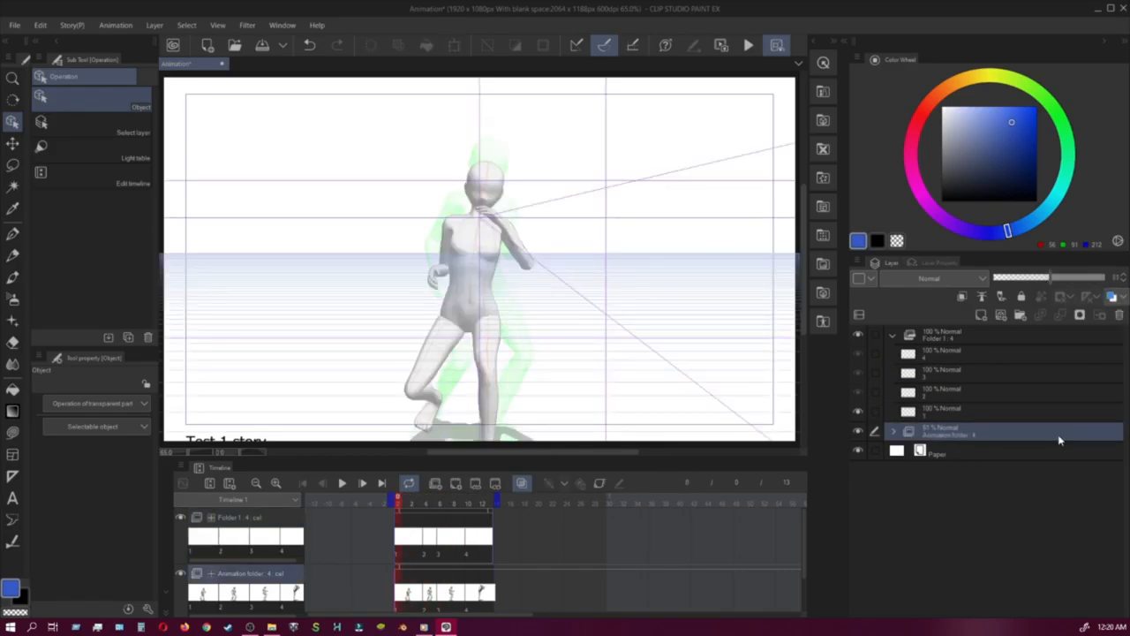
pyautogui.click(410, 536)
pyautogui.click(1008, 135)
pyautogui.press('p')
# Step: Sketch the character's jaw, ears, eyes, brows, nose, lips, bangs and large curly hair over the figure's head on cel 1
pyautogui.scroll(6, 494, 180)
pyautogui.moveTo(492, 278); pyautogui.dragTo(468, 312)
pyautogui.moveTo(415, 236); pyautogui.dragTo(428, 263)
pyautogui.moveTo(477, 251); pyautogui.dragTo(456, 275)
pyautogui.moveTo(427, 264)
pyautogui.mouseDown()
pyautogui.moveTo(426, 306)
pyautogui.moveTo(448, 318)
pyautogui.moveTo(433, 330)
pyautogui.moveTo(459, 319)
pyautogui.moveTo(478, 278)
pyautogui.moveTo(511, 266)
pyautogui.mouseUp()
pyautogui.moveTo(466, 284)
pyautogui.mouseDown()
pyautogui.moveTo(512, 293)
pyautogui.moveTo(532, 277)
pyautogui.moveTo(500, 286)
pyautogui.mouseUp()
pyautogui.moveTo(354, 247)
pyautogui.mouseDown()
pyautogui.moveTo(403, 273)
pyautogui.moveTo(362, 235)
pyautogui.moveTo(400, 239)
pyautogui.mouseUp()
pyautogui.hotkey('ctrl', 'z')
pyautogui.moveTo(389, 254)
pyautogui.mouseDown()
pyautogui.moveTo(362, 266)
pyautogui.moveTo(402, 294)
pyautogui.moveTo(477, 240)
pyautogui.moveTo(522, 247)
pyautogui.mouseUp()
pyautogui.moveTo(364, 217); pyautogui.dragTo(417, 232)
pyautogui.moveTo(402, 352); pyautogui.dragTo(468, 359)
pyautogui.moveTo(405, 362)
pyautogui.mouseDown()
pyautogui.moveTo(463, 352)
pyautogui.moveTo(400, 401)
pyautogui.mouseUp()
pyautogui.moveTo(300, 242); pyautogui.dragTo(342, 403)
pyautogui.moveTo(342, 403); pyautogui.dragTo(302, 383)
pyautogui.moveTo(479, 250)
pyautogui.mouseDown()
pyautogui.moveTo(444, 350)
pyautogui.moveTo(455, 342)
pyautogui.mouseUp()
pyautogui.moveTo(442, 354); pyautogui.dragTo(519, 411)
pyautogui.moveTo(326, 291); pyautogui.dragTo(342, 373)
pyautogui.moveTo(528, 250)
pyautogui.mouseDown()
pyautogui.moveTo(492, 237)
pyautogui.moveTo(444, 277)
pyautogui.mouseUp()
pyautogui.moveTo(309, 245); pyautogui.dragTo(283, 374)
pyautogui.moveTo(271, 332)
pyautogui.mouseDown()
pyautogui.moveTo(575, 182)
pyautogui.moveTo(608, 252)
pyautogui.mouseUp()
pyautogui.moveTo(308, 269); pyautogui.dragTo(381, 270)
pyautogui.moveTo(382, 270)
pyautogui.mouseDown()
pyautogui.moveTo(497, 347)
pyautogui.moveTo(456, 267)
pyautogui.mouseUp()
pyautogui.moveTo(563, 167); pyautogui.dragTo(470, 300)
pyautogui.moveTo(453, 253)
pyautogui.mouseDown()
pyautogui.moveTo(473, 196)
pyautogui.moveTo(459, 270)
pyautogui.mouseUp()
pyautogui.moveTo(320, 219); pyautogui.dragTo(335, 239)
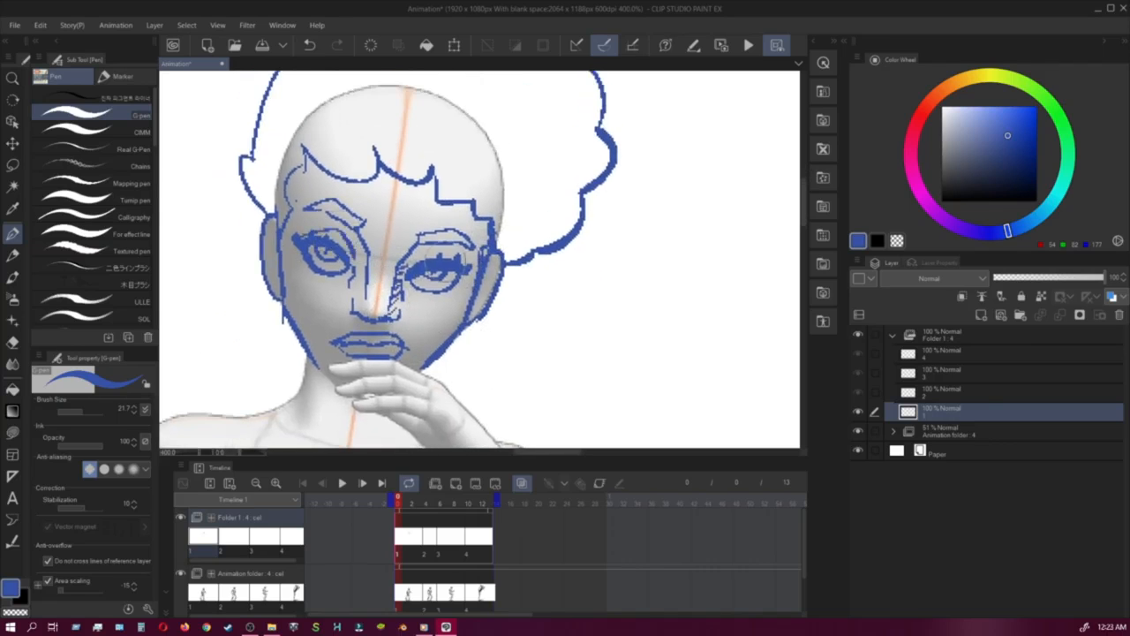
pyautogui.moveTo(563, 263); pyautogui.dragTo(586, 184)
# Step: Sketch a pointed collar around the neck and the sleeve outline along the raised arm
pyautogui.scroll(-3, 498, 341)
pyautogui.moveTo(394, 307); pyautogui.dragTo(395, 324)
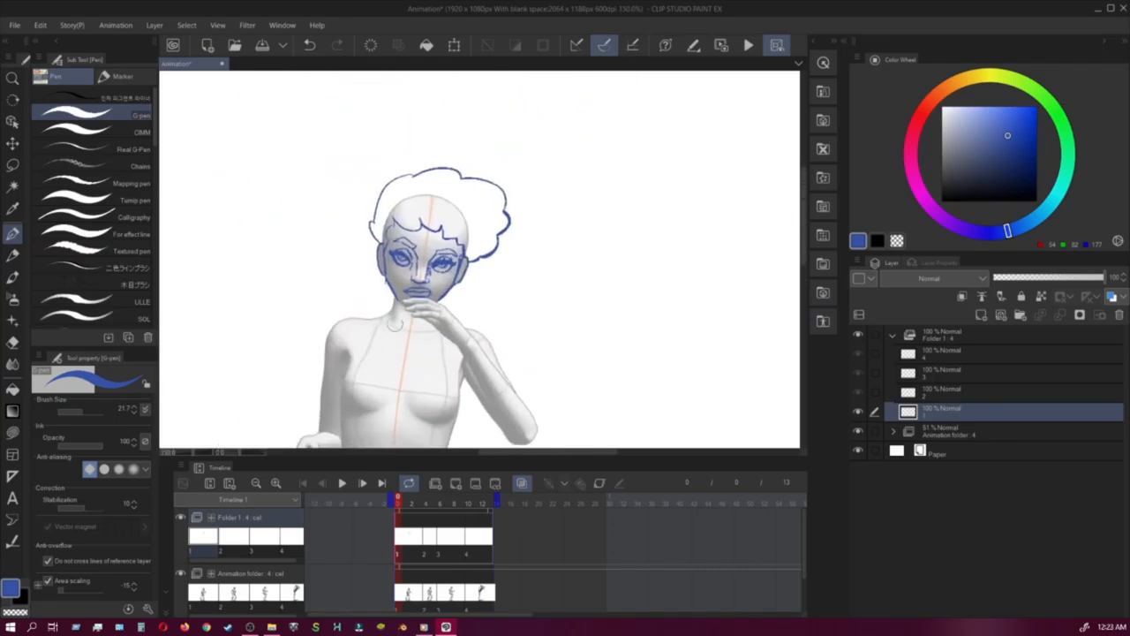
pyautogui.moveTo(488, 305); pyautogui.dragTo(447, 348)
pyautogui.moveTo(468, 336)
pyautogui.mouseDown()
pyautogui.moveTo(438, 307)
pyautogui.moveTo(514, 390)
pyautogui.mouseUp()
pyautogui.moveTo(414, 325); pyautogui.dragTo(485, 427)
pyautogui.moveTo(513, 378); pyautogui.dragTo(489, 427)
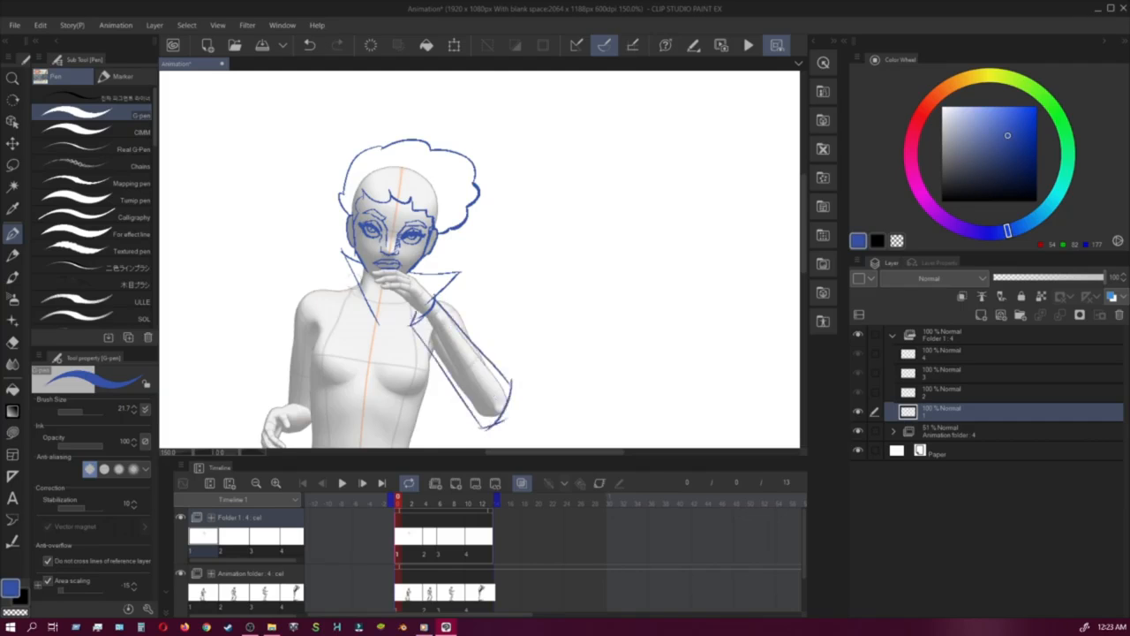
# Step: Sketch the lowered arm's shoulder and sleeve with a folded cuff and outline its hand
pyautogui.moveTo(353, 282); pyautogui.dragTo(287, 345)
pyautogui.moveTo(415, 353); pyautogui.dragTo(427, 278)
pyautogui.scroll(3, 363, 244)
pyautogui.moveTo(339, 212); pyautogui.dragTo(416, 228)
pyautogui.moveTo(476, 268)
pyautogui.mouseDown()
pyautogui.moveTo(398, 266)
pyautogui.moveTo(465, 92)
pyautogui.mouseUp()
pyautogui.moveTo(247, 237); pyautogui.dragTo(261, 175)
pyautogui.moveTo(259, 168)
pyautogui.mouseDown()
pyautogui.moveTo(253, 332)
pyautogui.moveTo(310, 340)
pyautogui.mouseUp()
pyautogui.moveTo(299, 360)
pyautogui.mouseDown()
pyautogui.moveTo(306, 316)
pyautogui.moveTo(272, 376)
pyautogui.mouseUp()
pyautogui.moveTo(272, 369); pyautogui.dragTo(289, 341)
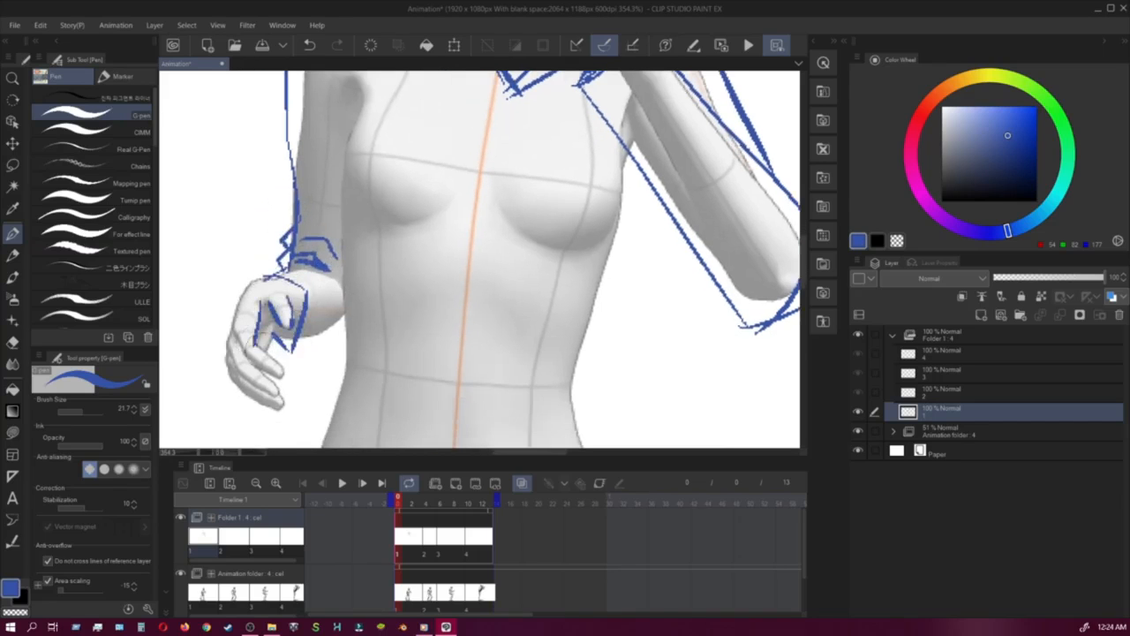
pyautogui.moveTo(336, 230); pyautogui.dragTo(248, 342)
pyautogui.moveTo(249, 183); pyautogui.dragTo(270, 422)
pyautogui.moveTo(265, 415); pyautogui.dragTo(310, 103)
pyautogui.moveTo(302, 118); pyautogui.dragTo(277, 272)
pyautogui.moveTo(298, 182); pyautogui.dragTo(214, 379)
# Step: Sketch the torso and the long clothing hanging to the knees, with double bands around the thighs
pyautogui.scroll(-2, 215, 375)
pyautogui.moveTo(414, 201); pyautogui.dragTo(413, 412)
pyautogui.moveTo(413, 412); pyautogui.dragTo(395, 315)
pyautogui.moveTo(390, 294); pyautogui.dragTo(395, 431)
pyautogui.moveTo(340, 403); pyautogui.dragTo(402, 350)
pyautogui.moveTo(292, 189); pyautogui.dragTo(268, 408)
pyautogui.moveTo(331, 393)
pyautogui.mouseDown()
pyautogui.moveTo(340, 363)
pyautogui.moveTo(303, 367)
pyautogui.mouseUp()
pyautogui.moveTo(411, 179); pyautogui.dragTo(360, 415)
pyautogui.moveTo(360, 415); pyautogui.dragTo(368, 299)
pyautogui.moveTo(235, 335)
pyautogui.mouseDown()
pyautogui.moveTo(352, 360)
pyautogui.moveTo(439, 442)
pyautogui.mouseUp()
pyautogui.moveTo(345, 181)
pyautogui.mouseDown()
pyautogui.moveTo(287, 341)
pyautogui.moveTo(248, 385)
pyautogui.moveTo(235, 284)
pyautogui.mouseUp()
pyautogui.moveTo(309, 280); pyautogui.dragTo(334, 288)
pyautogui.moveTo(518, 228); pyautogui.dragTo(512, 311)
pyautogui.moveTo(508, 265); pyautogui.dragTo(465, 329)
pyautogui.moveTo(444, 202)
pyautogui.mouseDown()
pyautogui.moveTo(495, 207)
pyautogui.moveTo(479, 225)
pyautogui.mouseUp()
pyautogui.moveTo(323, 291); pyautogui.dragTo(408, 334)
pyautogui.moveTo(355, 215); pyautogui.dragTo(406, 232)
pyautogui.moveTo(353, 226); pyautogui.dragTo(408, 248)
pyautogui.moveTo(408, 403); pyautogui.dragTo(408, 288)
# Step: Sketch angular knee pads and banded shin wraps on both of the figure's legs
pyautogui.moveTo(275, 292); pyautogui.dragTo(308, 341)
pyautogui.moveTo(308, 341); pyautogui.dragTo(292, 332)
pyautogui.moveTo(328, 284); pyautogui.dragTo(309, 325)
pyautogui.moveTo(343, 286); pyautogui.dragTo(344, 326)
pyautogui.moveTo(513, 227)
pyautogui.mouseDown()
pyautogui.moveTo(486, 263)
pyautogui.moveTo(544, 266)
pyautogui.mouseUp()
pyautogui.moveTo(479, 269); pyautogui.dragTo(516, 303)
pyautogui.moveTo(482, 332)
pyautogui.mouseDown()
pyautogui.moveTo(548, 338)
pyautogui.moveTo(544, 354)
pyautogui.mouseUp()
pyautogui.moveTo(489, 377); pyautogui.dragTo(542, 379)
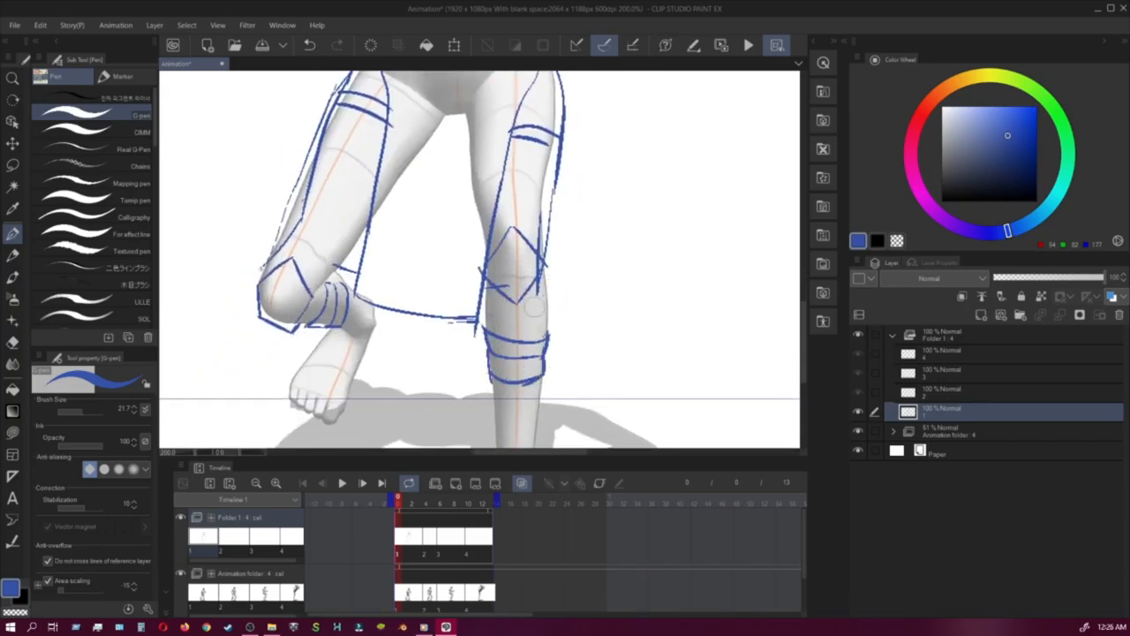
# Step: Finish the leg clothing outlines and sketch a wide belt with three round ornaments around the waist
pyautogui.moveTo(532, 310); pyautogui.dragTo(553, 262)
pyautogui.moveTo(352, 284); pyautogui.dragTo(314, 337)
pyautogui.moveTo(314, 338)
pyautogui.mouseDown()
pyautogui.moveTo(362, 369)
pyautogui.moveTo(394, 263)
pyautogui.mouseUp()
pyautogui.moveTo(508, 89)
pyautogui.mouseDown()
pyautogui.moveTo(487, 267)
pyautogui.moveTo(411, 230)
pyautogui.mouseUp()
pyautogui.moveTo(305, 316); pyautogui.dragTo(482, 293)
pyautogui.moveTo(292, 339); pyautogui.dragTo(469, 344)
pyautogui.moveTo(468, 291); pyautogui.dragTo(459, 350)
pyautogui.moveTo(398, 309); pyautogui.dragTo(393, 351)
# Step: Sketch the jacket's pointed lapels and its centre front opening down to the belt
pyautogui.moveTo(390, 100)
pyautogui.mouseDown()
pyautogui.moveTo(341, 240)
pyautogui.moveTo(305, 237)
pyautogui.mouseUp()
pyautogui.moveTo(306, 237); pyautogui.dragTo(339, 329)
pyautogui.moveTo(331, 213)
pyautogui.mouseDown()
pyautogui.moveTo(368, 247)
pyautogui.moveTo(338, 352)
pyautogui.mouseUp()
pyautogui.moveTo(341, 328)
pyautogui.mouseDown()
pyautogui.moveTo(402, 259)
pyautogui.moveTo(343, 327)
pyautogui.mouseUp()
pyautogui.moveTo(434, 284); pyautogui.dragTo(439, 262)
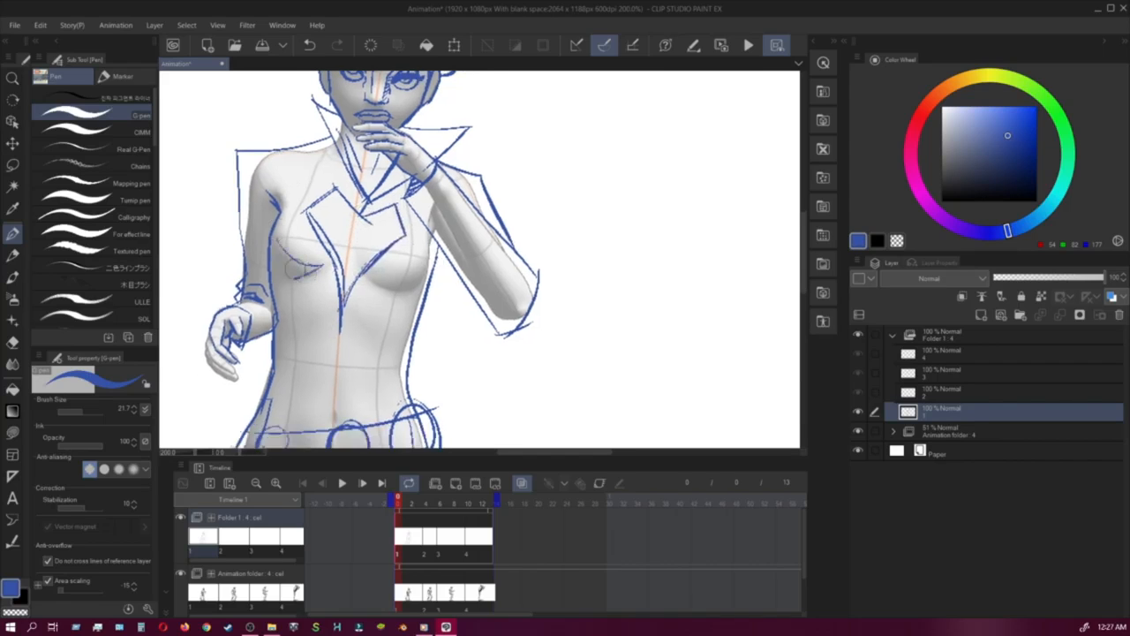
# Step: Sketch hatched shading under the chest and a column of small diamond buttons along the front opening
pyautogui.moveTo(281, 239); pyautogui.dragTo(274, 288)
pyautogui.moveTo(372, 265); pyautogui.dragTo(432, 260)
pyautogui.moveTo(389, 199); pyautogui.dragTo(357, 100)
pyautogui.moveTo(307, 200); pyautogui.dragTo(305, 338)
pyautogui.moveTo(317, 231); pyautogui.dragTo(312, 283)
pyautogui.moveTo(315, 254); pyautogui.dragTo(315, 267)
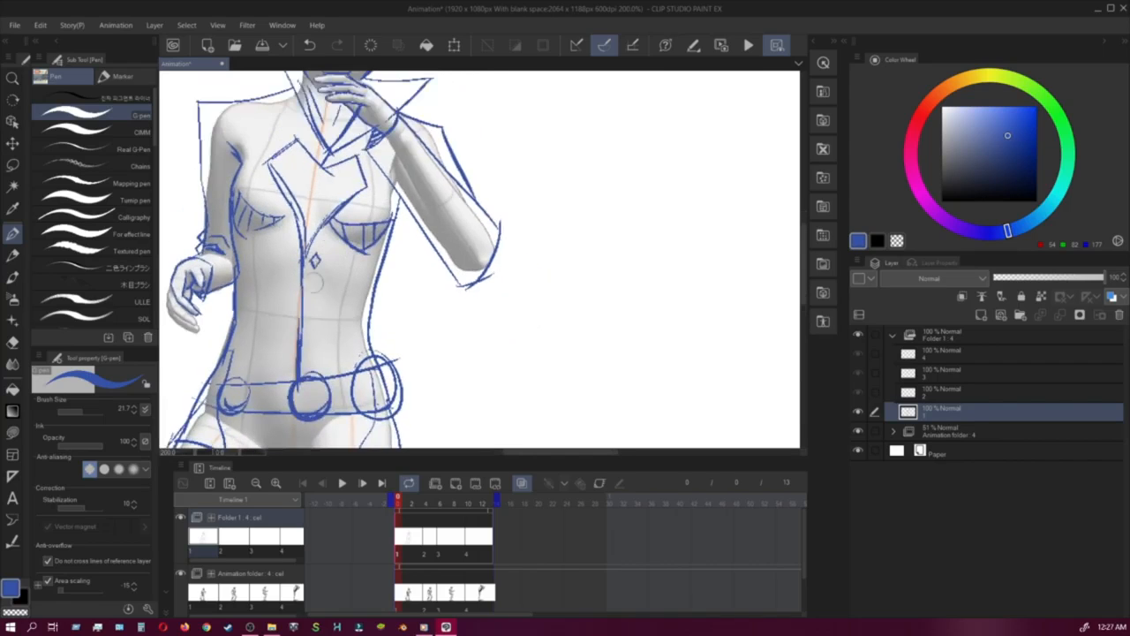
pyautogui.moveTo(337, 228); pyautogui.dragTo(309, 102)
pyautogui.hotkey('ctrl', '-')
pyautogui.moveTo(383, 207); pyautogui.dragTo(383, 361)
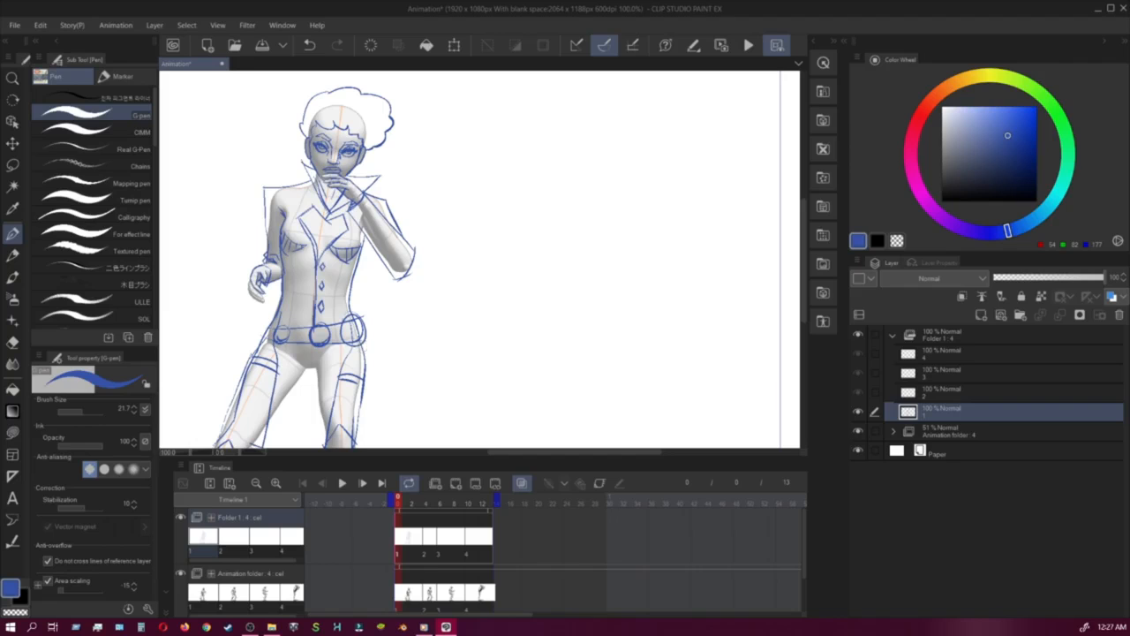
# Step: Collapse the Folder 1 sketches, add a new animation folder above it and create its first cel
pyautogui.click(893, 335)
pyautogui.click(435, 483)
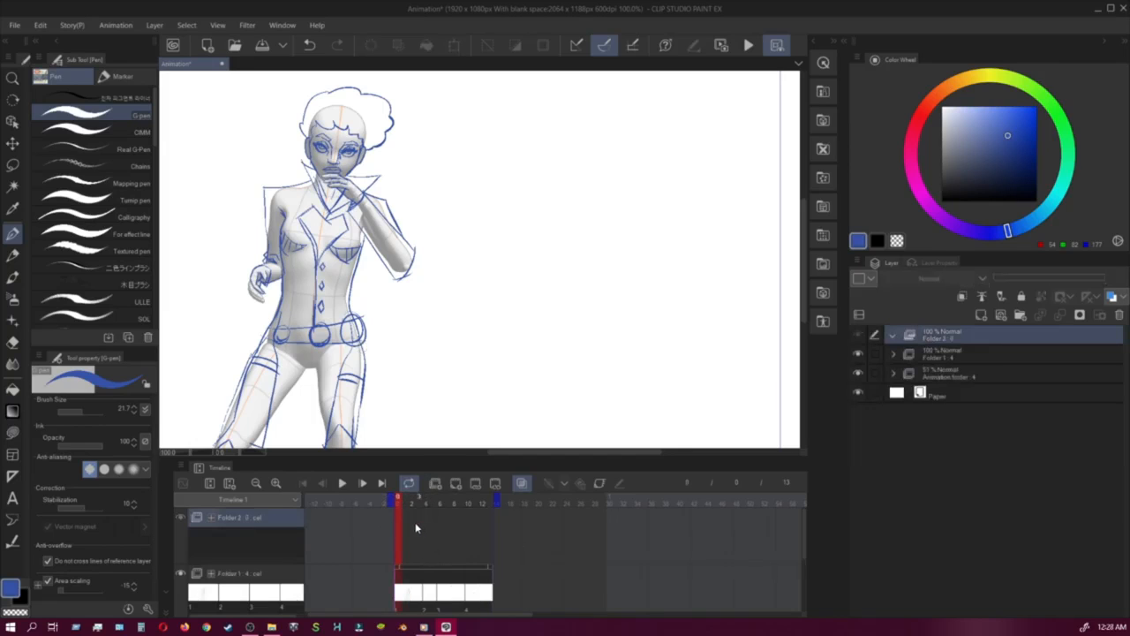
pyautogui.click(455, 483)
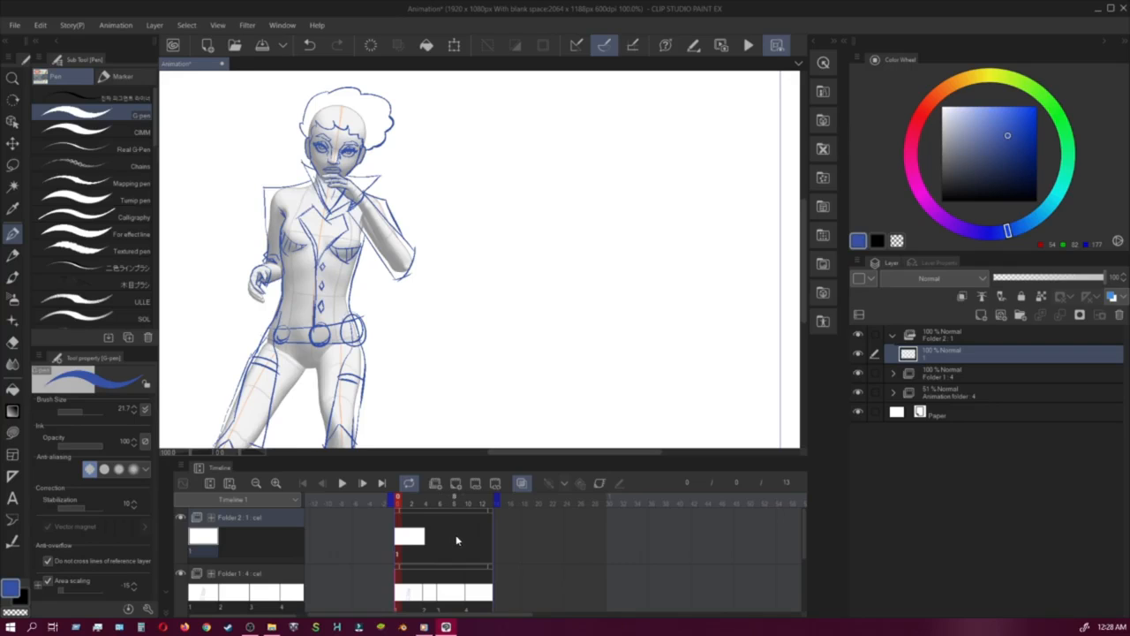
# Step: Add cels 2, 3 and 4 to Folder 2, timed to match the pose changes, and return to the first frame
pyautogui.press('Right')
pyautogui.press('Right')
pyautogui.press('Right')
pyautogui.press('Right')
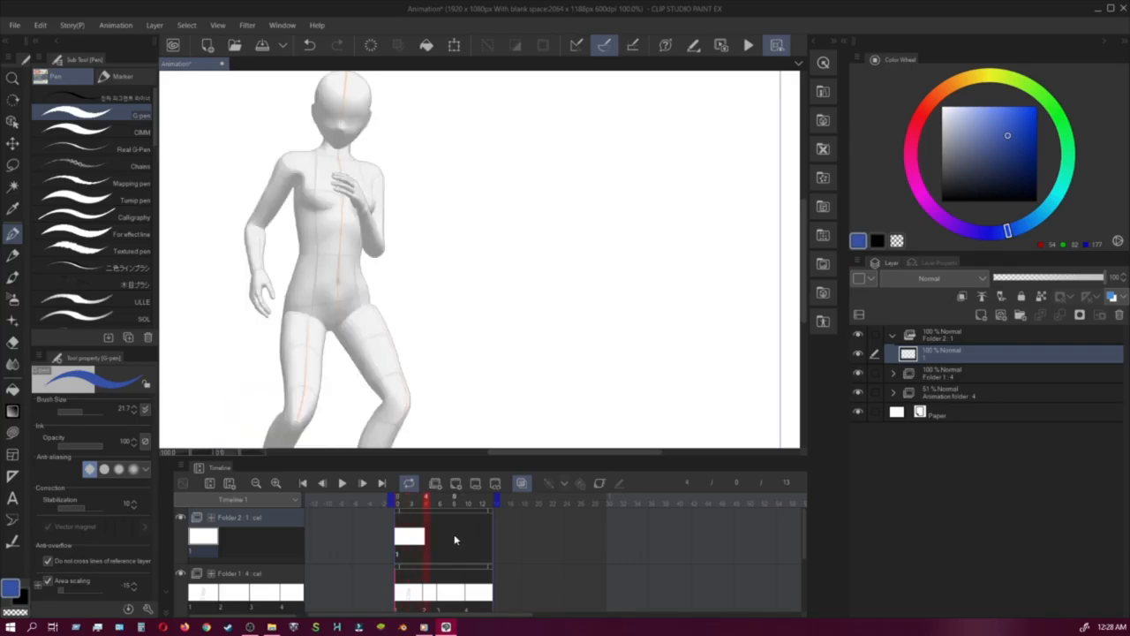
pyautogui.hotkey('ctrl', 'shift', 'n')
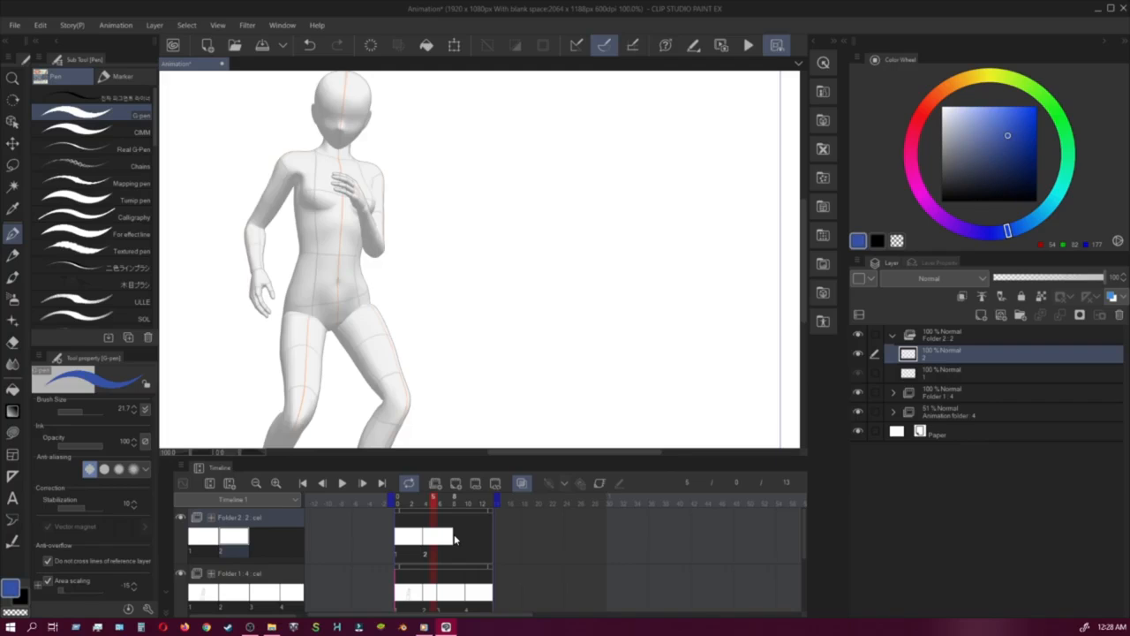
pyautogui.press('Right')
pyautogui.press('Right')
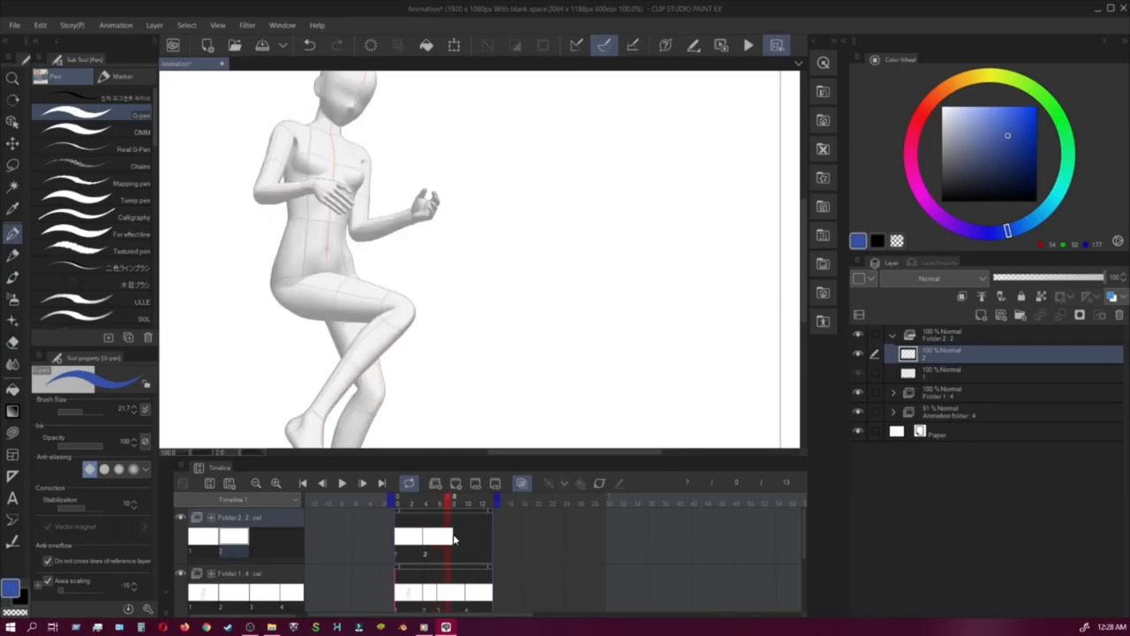
pyautogui.hotkey('ctrl', 'shift', 'n')
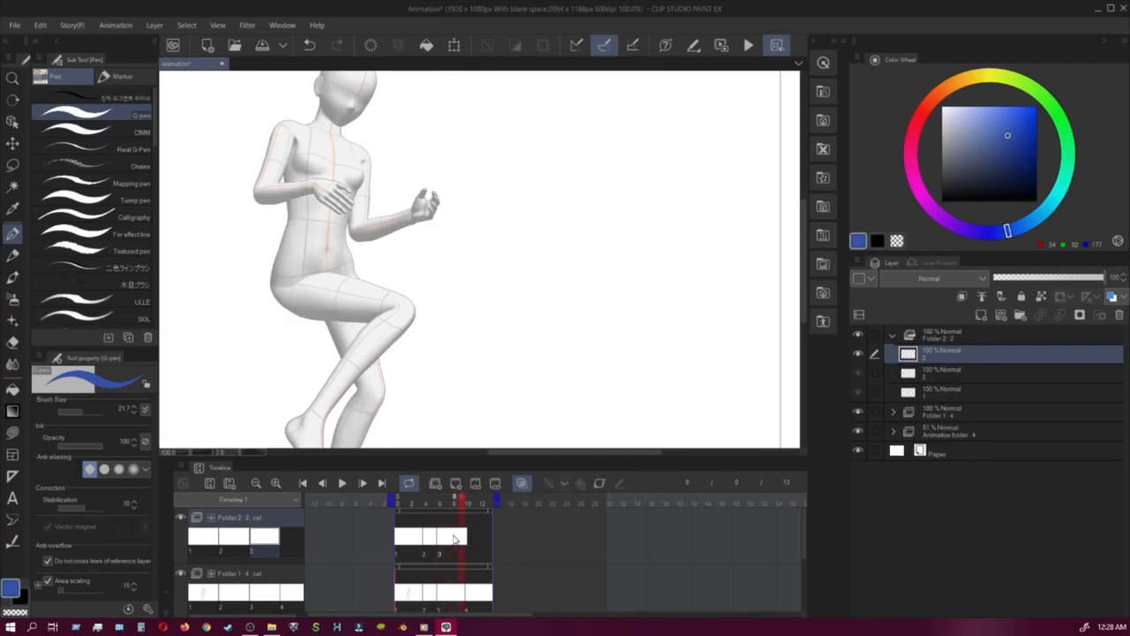
pyautogui.press('Right')
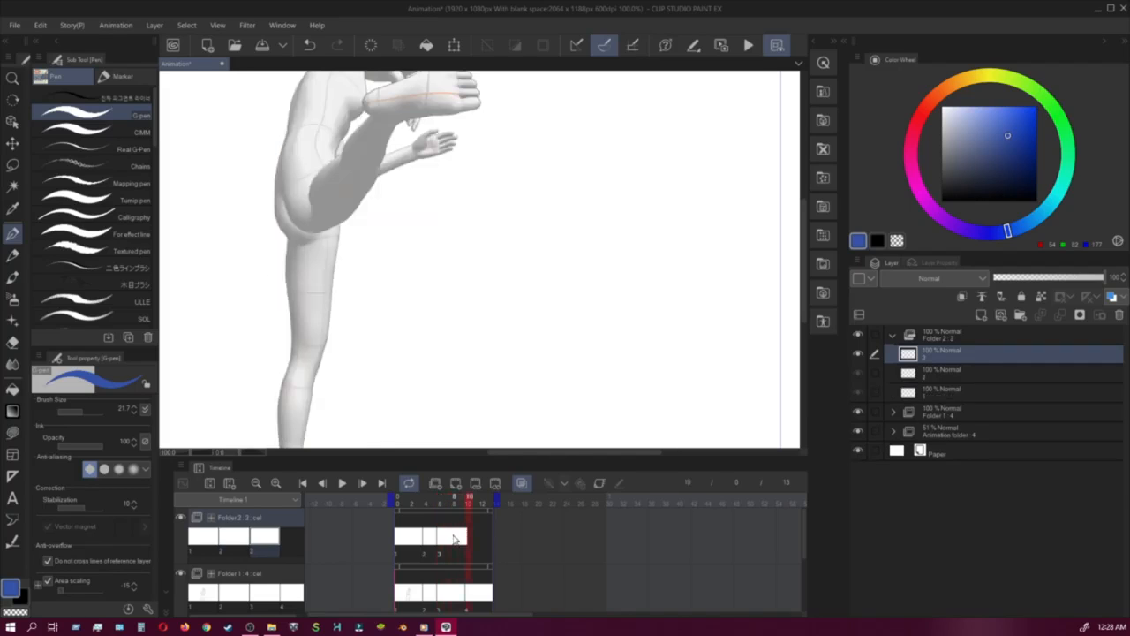
pyautogui.hotkey('ctrl', 'shift', 'n')
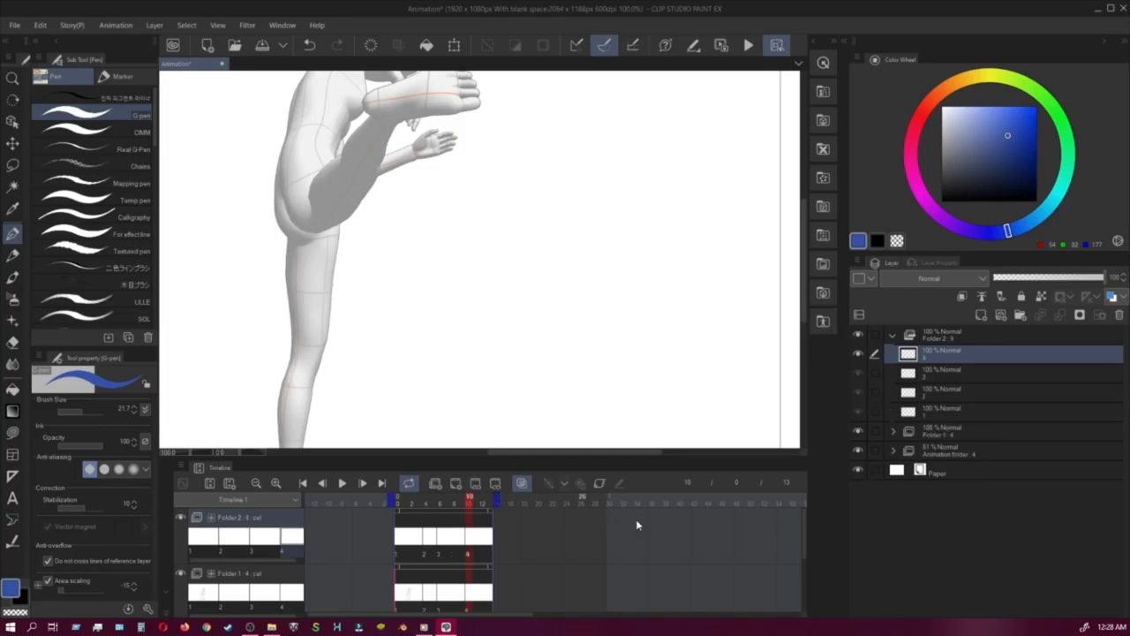
pyautogui.click(404, 543)
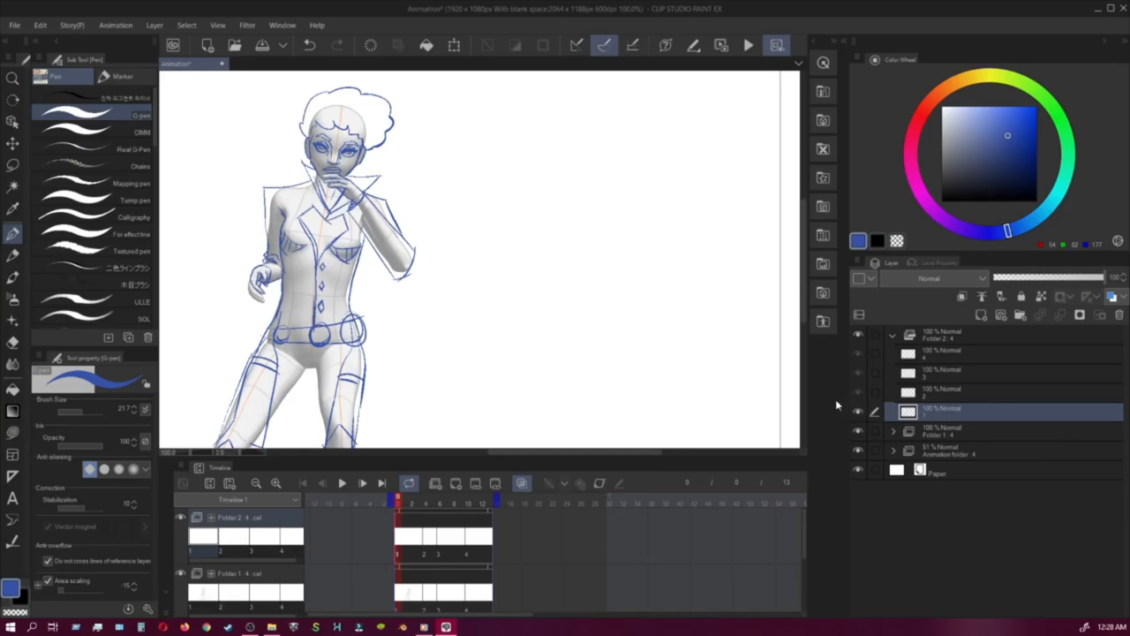
# Step: Undo the creation of cels 2, 3 and 4 in Folder 2
pyautogui.hotkey('ctrl', 'z')
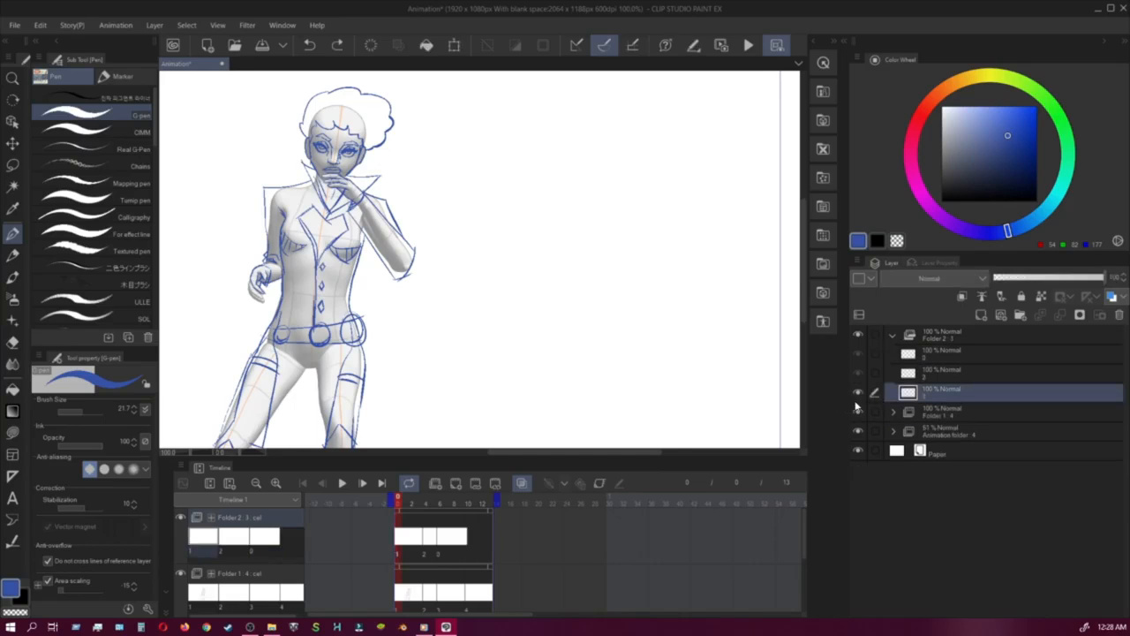
pyautogui.hotkey('ctrl', 'z')
pyautogui.hotkey('ctrl', 'z')
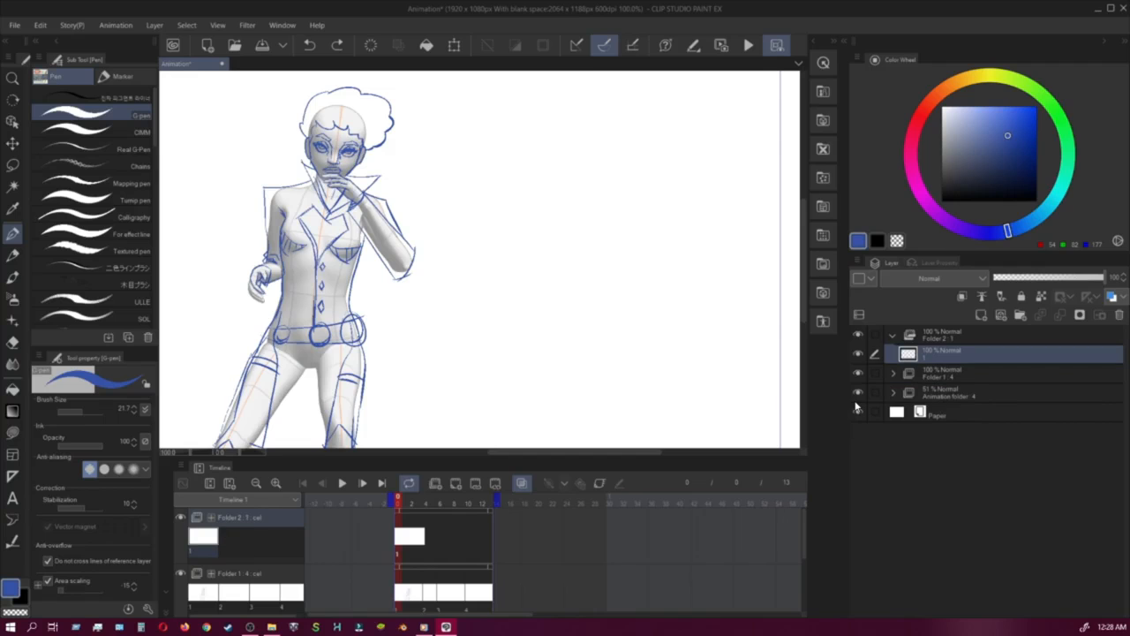
# Step: Create a colour vector layer named 1 with Normal blending in Folder 2 and assign it to the first frame
pyautogui.rightClick(938, 351)
pyautogui.press('Escape')
pyautogui.rightClick(514, 631)
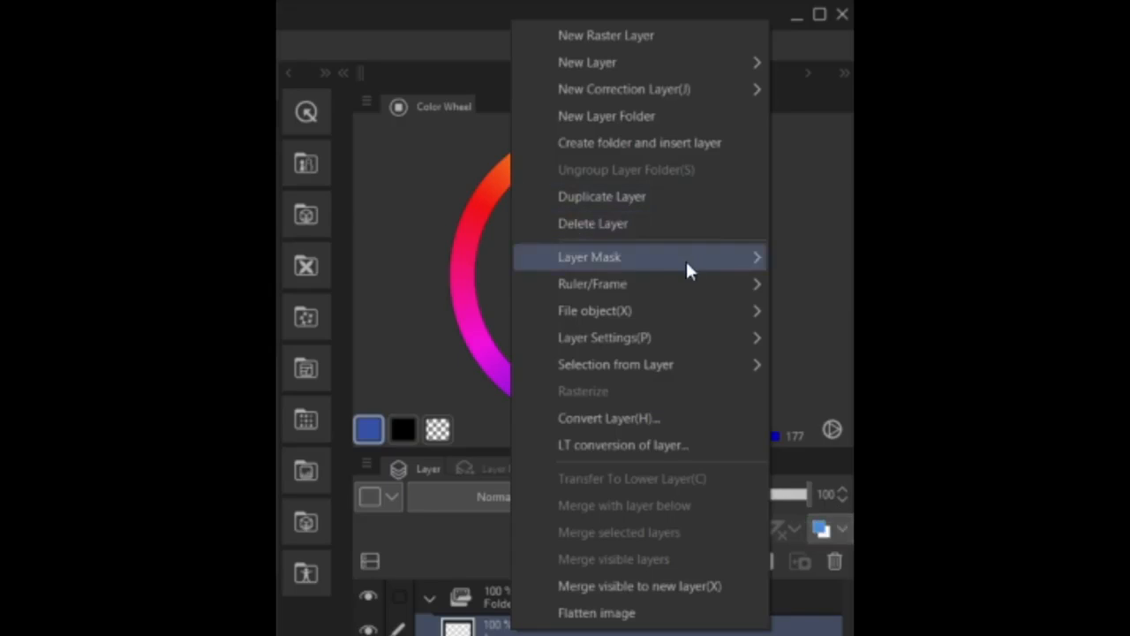
pyautogui.moveTo(675, 296)
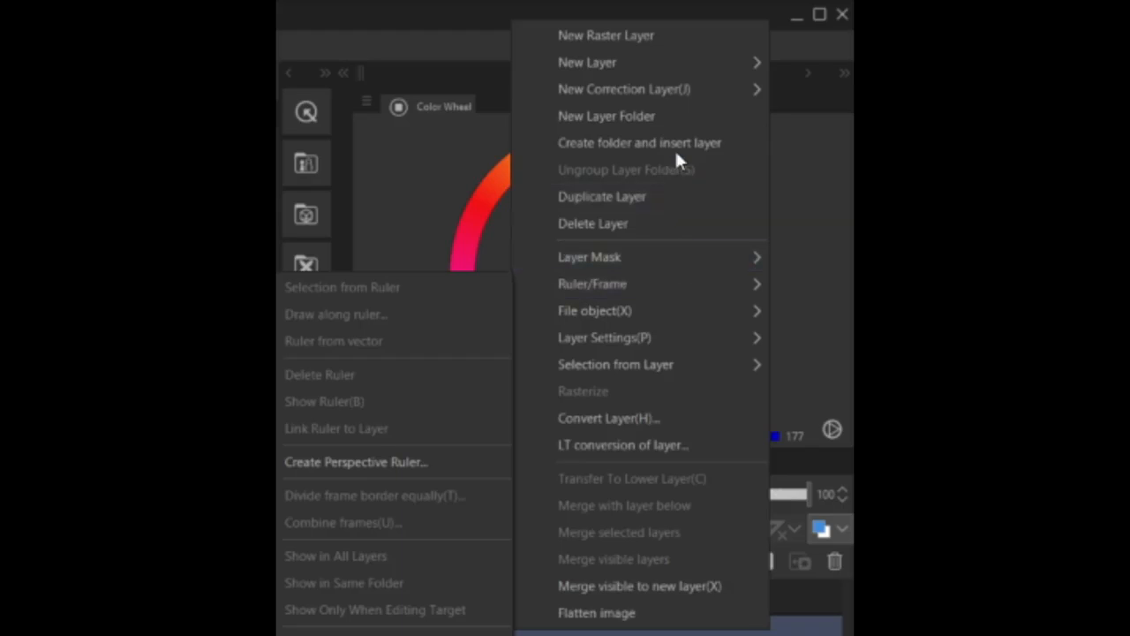
pyautogui.moveTo(707, 73)
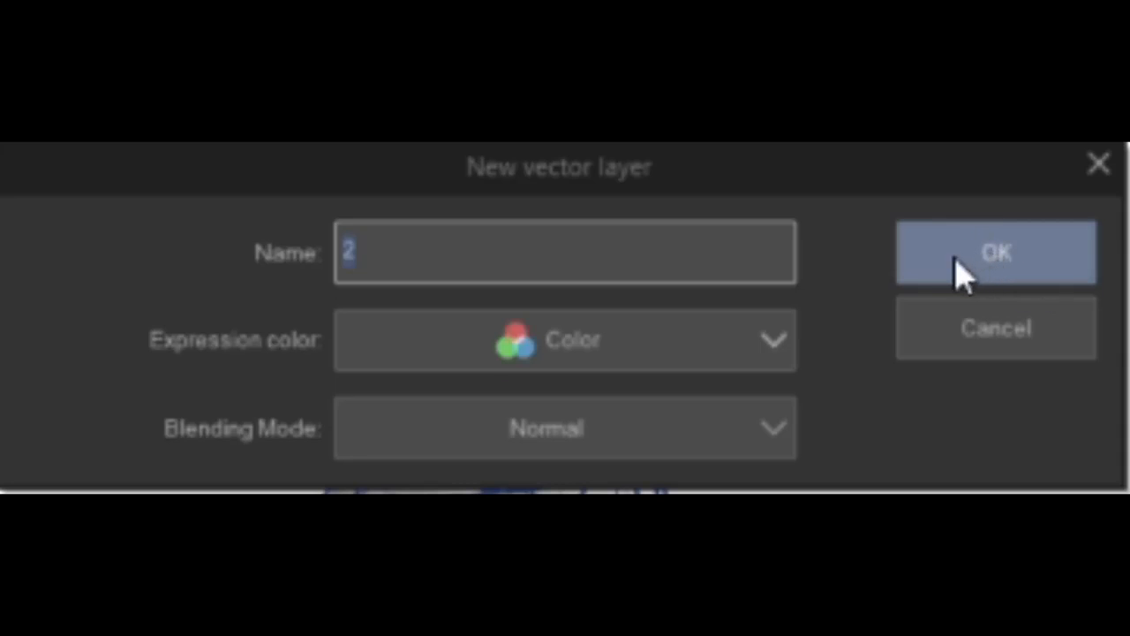
pyautogui.click(344, 250)
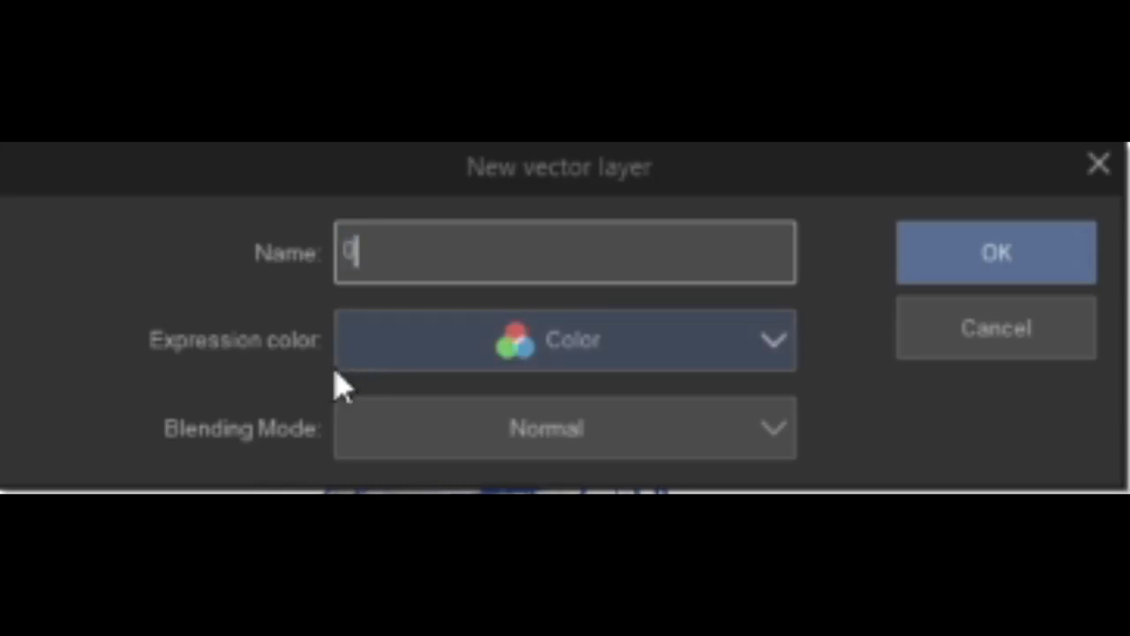
pyautogui.write('1')
pyautogui.click(1030, 268)
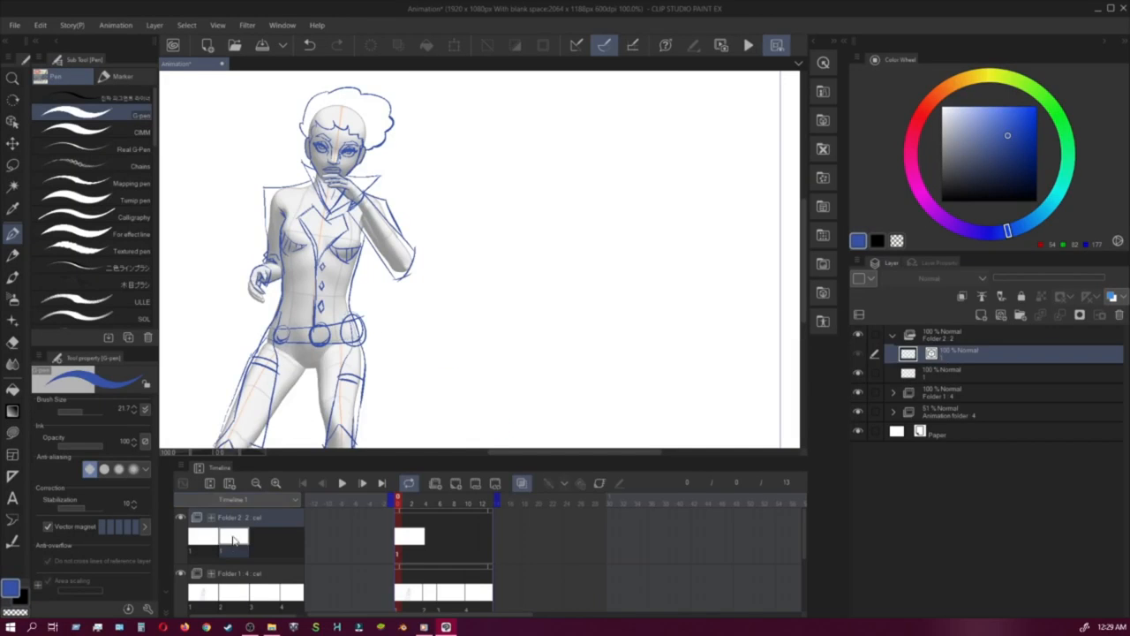
pyautogui.rightClick(394, 509)
pyautogui.click(416, 449)
# Step: Ink the character's facial features over the sketch with a thin black G-pen
pyautogui.click(13, 255)
pyautogui.scroll(5, 352, 137)
pyautogui.press('p')
pyautogui.moveTo(300, 228)
pyautogui.mouseDown()
pyautogui.moveTo(376, 217)
pyautogui.moveTo(371, 209)
pyautogui.mouseUp()
pyautogui.moveTo(353, 230)
pyautogui.mouseDown()
pyautogui.moveTo(369, 211)
pyautogui.moveTo(440, 277)
pyautogui.mouseUp()
pyautogui.moveTo(398, 231); pyautogui.dragTo(468, 240)
pyautogui.moveTo(247, 193); pyautogui.dragTo(325, 210)
pyautogui.moveTo(314, 249)
pyautogui.mouseDown()
pyautogui.moveTo(231, 230)
pyautogui.moveTo(265, 224)
pyautogui.mouseUp()
pyautogui.moveTo(316, 274); pyautogui.dragTo(309, 309)
pyautogui.moveTo(403, 201); pyautogui.dragTo(381, 226)
pyautogui.moveTo(309, 273)
pyautogui.mouseDown()
pyautogui.moveTo(385, 302)
pyautogui.moveTo(337, 260)
pyautogui.mouseUp()
pyautogui.moveTo(387, 274); pyautogui.dragTo(403, 282)
# Step: Ink the head outline and the curly hair in black
pyautogui.moveTo(254, 105); pyautogui.dragTo(336, 123)
pyautogui.moveTo(337, 126); pyautogui.dragTo(393, 196)
pyautogui.moveTo(429, 256); pyautogui.dragTo(554, 77)
pyautogui.moveTo(441, 176); pyautogui.dragTo(574, 373)
pyautogui.moveTo(704, 301)
pyautogui.mouseDown()
pyautogui.moveTo(365, 200)
pyautogui.moveTo(233, 415)
pyautogui.mouseUp()
pyautogui.moveTo(398, 407); pyautogui.dragTo(418, 110)
pyautogui.moveTo(494, 267); pyautogui.dragTo(428, 327)
pyautogui.moveTo(362, 345); pyautogui.dragTo(470, 369)
pyautogui.moveTo(490, 332)
pyautogui.mouseDown()
pyautogui.moveTo(418, 239)
pyautogui.moveTo(581, 233)
pyautogui.mouseUp()
# Step: Ink the pointed collar and lapels and the diamond buttons down the front in black
pyautogui.moveTo(323, 138)
pyautogui.mouseDown()
pyautogui.moveTo(472, 404)
pyautogui.moveTo(609, 309)
pyautogui.mouseUp()
pyautogui.moveTo(565, 354); pyautogui.dragTo(395, 233)
pyautogui.moveTo(378, 293); pyautogui.dragTo(517, 101)
pyautogui.moveTo(283, 121)
pyautogui.mouseDown()
pyautogui.moveTo(374, 391)
pyautogui.moveTo(411, 102)
pyautogui.mouseUp()
pyautogui.moveTo(408, 176); pyautogui.dragTo(407, 229)
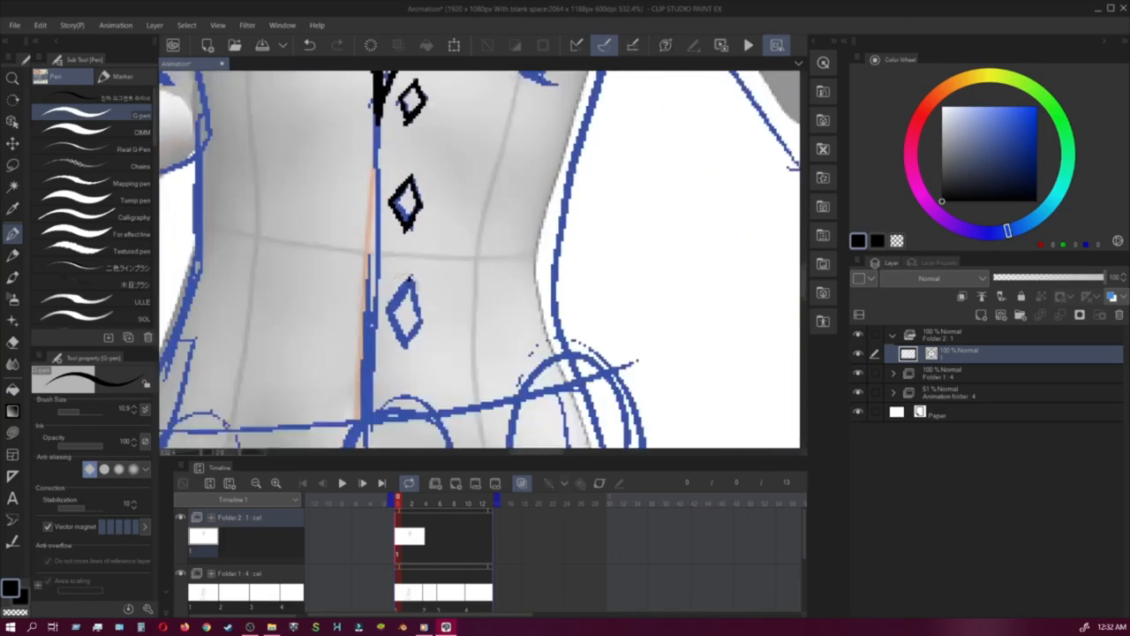
pyautogui.moveTo(408, 279); pyautogui.dragTo(406, 344)
# Step: Ink the jacket's front seam and the belt with its round ornaments in black
pyautogui.moveTo(378, 124); pyautogui.dragTo(369, 415)
pyautogui.moveTo(397, 141); pyautogui.dragTo(586, 438)
pyautogui.moveTo(389, 432); pyautogui.dragTo(408, 80)
pyautogui.moveTo(407, 75); pyautogui.dragTo(389, 212)
pyautogui.scroll(-4, 397, 221)
pyautogui.scroll(3, 475, 98)
pyautogui.moveTo(351, 79); pyautogui.dragTo(168, 446)
pyautogui.moveTo(359, 177); pyautogui.dragTo(358, 194)
pyautogui.moveTo(301, 176); pyautogui.dragTo(344, 224)
pyautogui.moveTo(360, 165); pyautogui.dragTo(362, 227)
pyautogui.scroll(-3, 278, 314)
pyautogui.moveTo(353, 371); pyautogui.dragTo(356, 239)
# Step: Ink the bent leg's clothing edges and thigh bands, its angular knee pad and shin wraps
pyautogui.moveTo(331, 177); pyautogui.dragTo(293, 421)
pyautogui.moveTo(269, 173); pyautogui.dragTo(334, 195)
pyautogui.moveTo(341, 248)
pyautogui.mouseDown()
pyautogui.moveTo(376, 269)
pyautogui.moveTo(339, 54)
pyautogui.mouseUp()
pyautogui.moveTo(300, 144); pyautogui.dragTo(236, 228)
pyautogui.moveTo(210, 177); pyautogui.dragTo(166, 212)
pyautogui.moveTo(211, 177); pyautogui.dragTo(235, 231)
pyautogui.moveTo(166, 212); pyautogui.dragTo(207, 274)
pyautogui.moveTo(235, 232); pyautogui.dragTo(207, 274)
pyautogui.moveTo(318, 88); pyautogui.dragTo(265, 424)
pyautogui.moveTo(336, 210); pyautogui.dragTo(406, 253)
pyautogui.moveTo(412, 225); pyautogui.dragTo(413, 281)
pyautogui.moveTo(497, 207); pyautogui.dragTo(499, 277)
pyautogui.moveTo(331, 250); pyautogui.dragTo(470, 237)
pyautogui.moveTo(441, 124); pyautogui.dragTo(336, 384)
pyautogui.moveTo(314, 164)
pyautogui.mouseDown()
pyautogui.moveTo(436, 274)
pyautogui.moveTo(453, 136)
pyautogui.mouseUp()
# Step: Ink the shoulder line, sleeve edge and folded cuff of the lowered arm
pyautogui.moveTo(407, 91); pyautogui.dragTo(290, 107)
pyautogui.moveTo(289, 107); pyautogui.dragTo(297, 269)
pyautogui.moveTo(296, 270); pyautogui.dragTo(331, 285)
pyautogui.moveTo(293, 297); pyautogui.dragTo(328, 292)
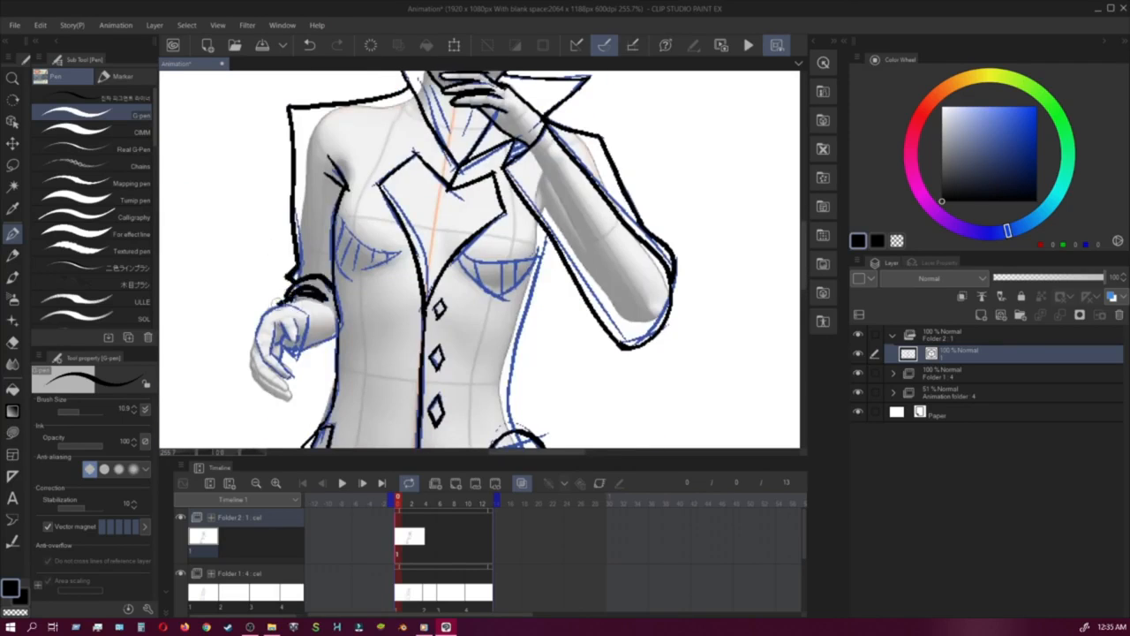
# Step: Ink the standing leg's angular knee pad and the banded wraps around its shin
pyautogui.moveTo(514, 437); pyautogui.dragTo(512, 184)
pyautogui.scroll(-3, 480, 258)
pyautogui.moveTo(441, 214); pyautogui.dragTo(411, 259)
pyautogui.moveTo(442, 215); pyautogui.dragTo(474, 260)
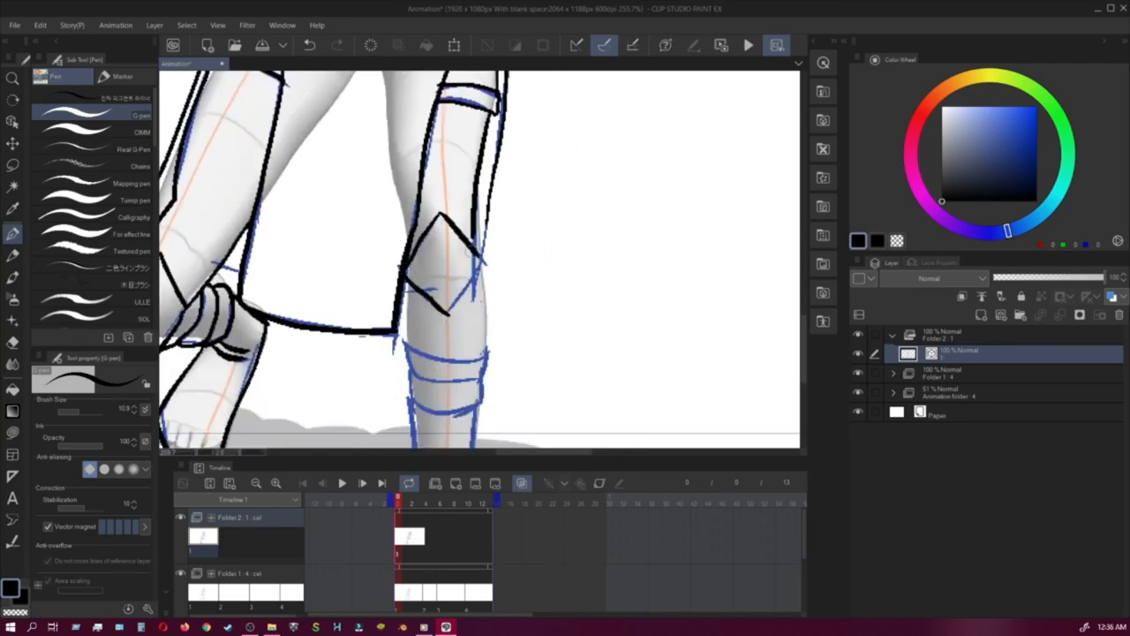
pyautogui.scroll(-3, 480, 258)
pyautogui.moveTo(412, 240); pyautogui.dragTo(495, 235)
pyautogui.scroll(-2, 479, 258)
pyautogui.hotkey('ctrl', '-')
pyautogui.hotkey('ctrl', '-')
pyautogui.hotkey('ctrl', '-')
pyautogui.scroll(5, 494, 256)
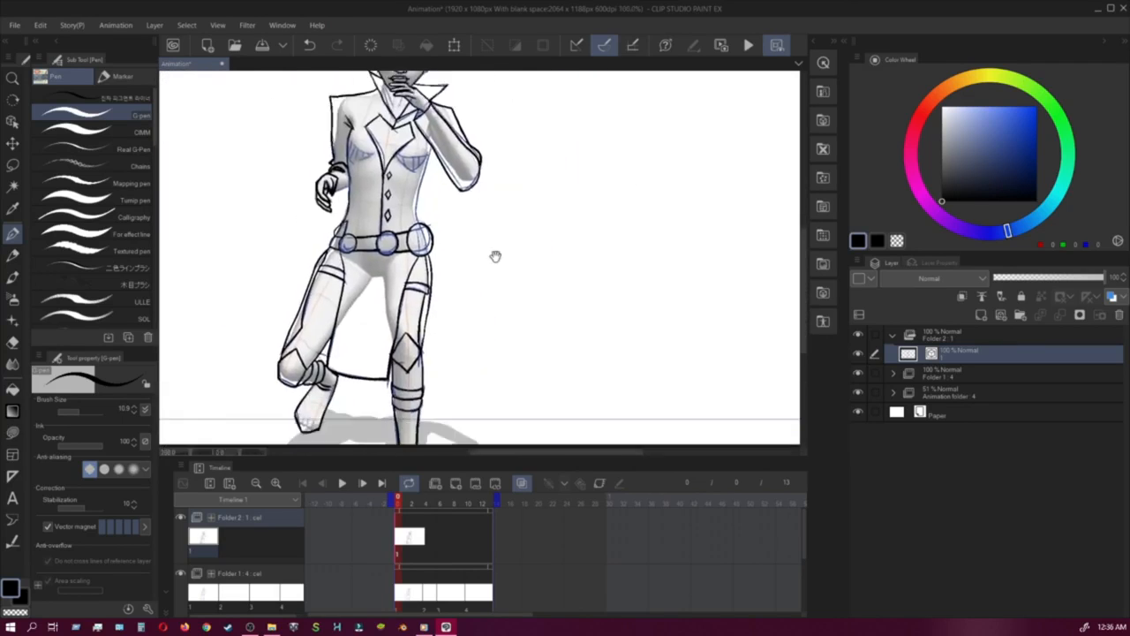
# Step: Ink the side of the torso and the chest contours in black, erasing a stray mark
pyautogui.moveTo(409, 246); pyautogui.dragTo(395, 321)
pyautogui.moveTo(367, 253)
pyautogui.mouseDown()
pyautogui.moveTo(361, 274)
pyautogui.moveTo(311, 292)
pyautogui.moveTo(402, 307)
pyautogui.mouseUp()
pyautogui.scroll(3, 361, 274)
pyautogui.hotkey('ctrl', 'z')
pyautogui.moveTo(365, 258); pyautogui.dragTo(397, 306)
pyautogui.press('e')
pyautogui.moveTo(337, 281); pyautogui.dragTo(316, 292)
pyautogui.press('p')
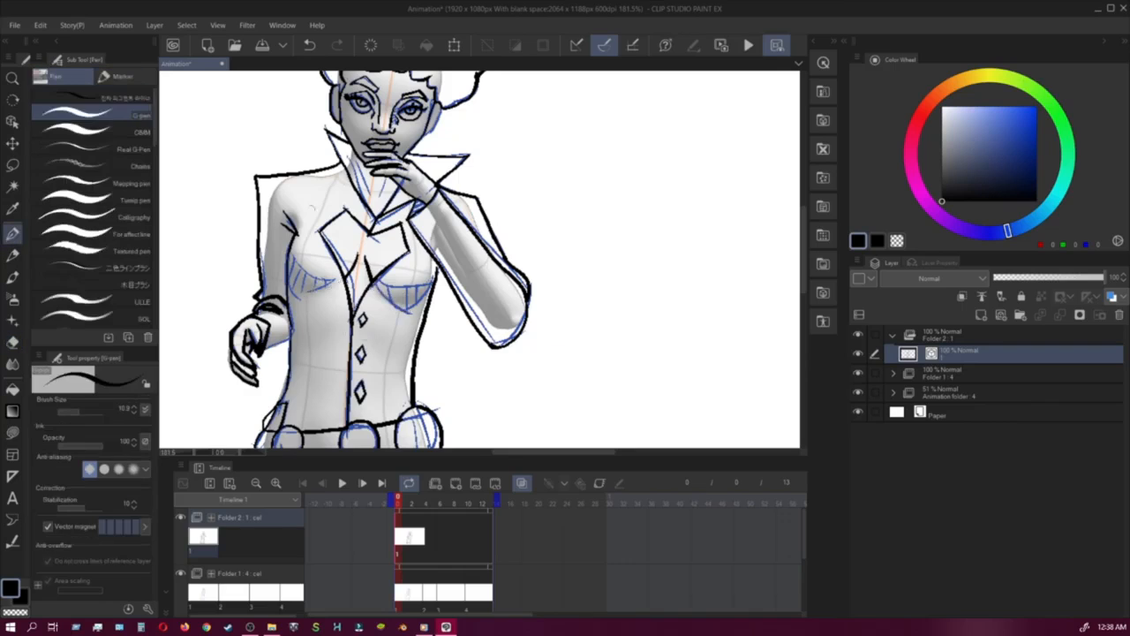
pyautogui.moveTo(290, 254)
pyautogui.mouseDown()
pyautogui.moveTo(334, 281)
pyautogui.moveTo(289, 285)
pyautogui.mouseUp()
pyautogui.moveTo(376, 283)
pyautogui.mouseDown()
pyautogui.moveTo(430, 284)
pyautogui.moveTo(378, 288)
pyautogui.mouseUp()
# Step: Switch to the Fill tool referring to other layers and hide the Folder 1 sketch beneath the inked lines
pyautogui.press('g')
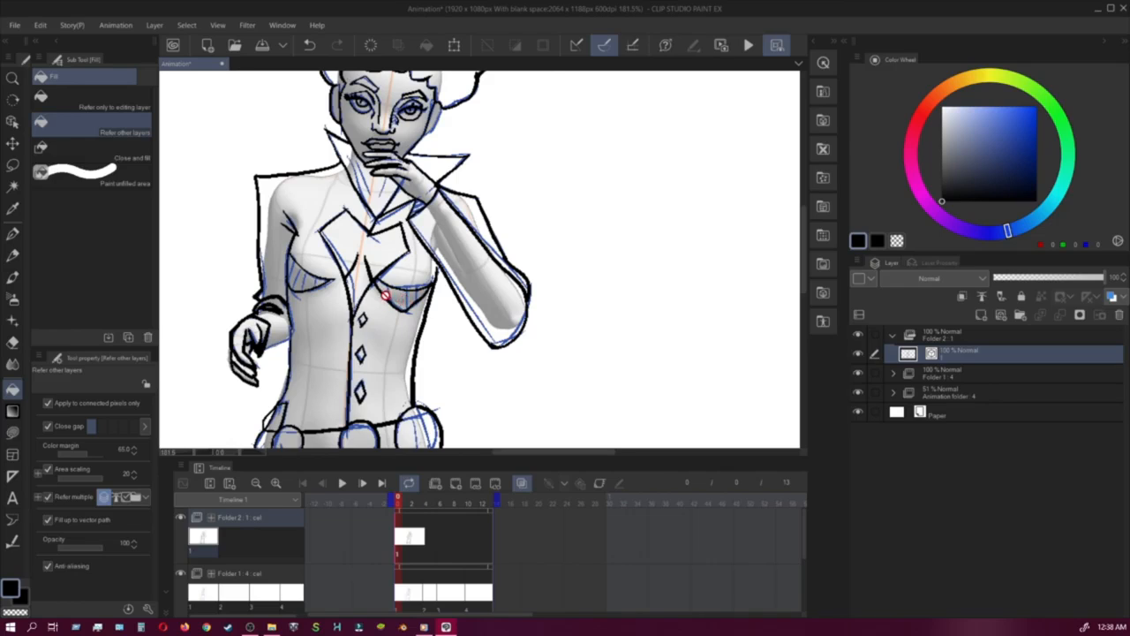
pyautogui.click(404, 534)
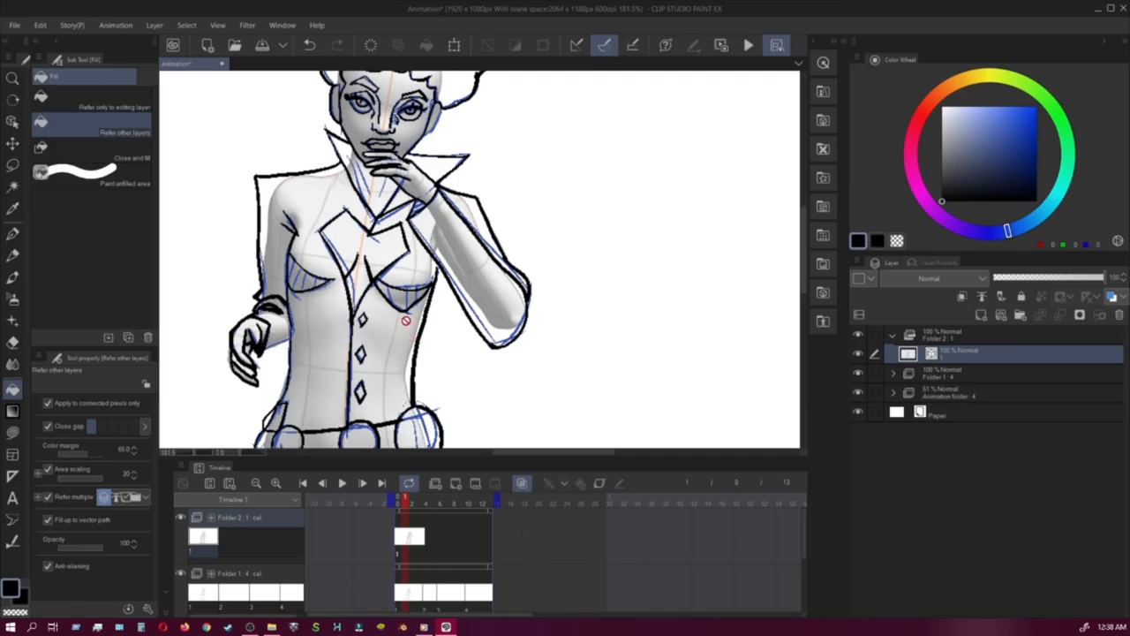
pyautogui.click(180, 574)
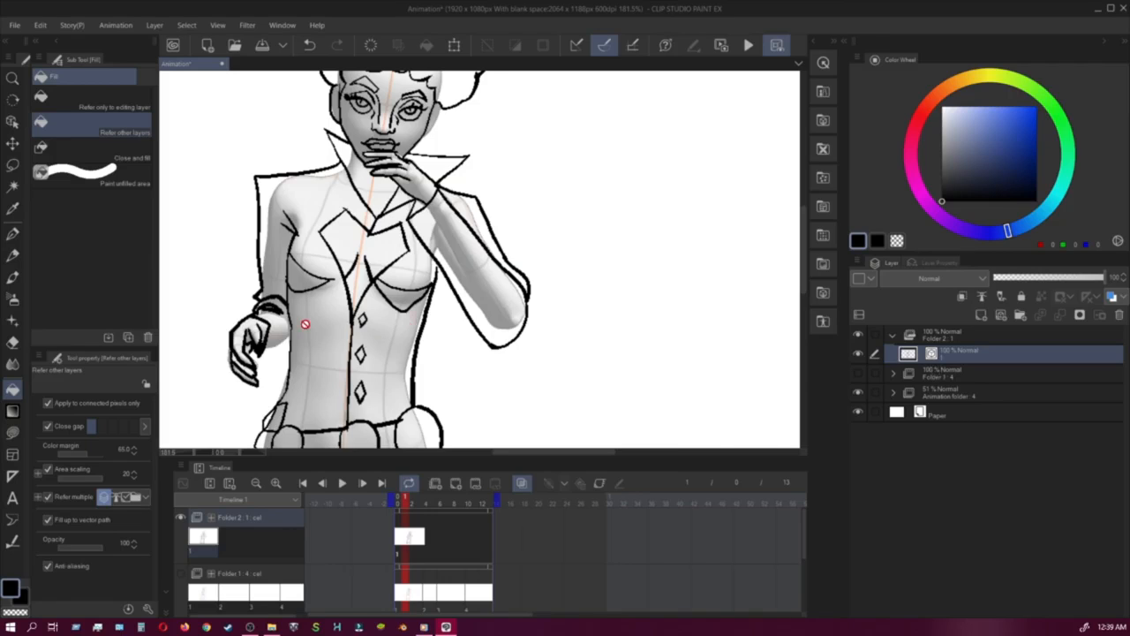
# Step: Return to the G-pen and touch up the black lines along the jaw and neck
pyautogui.press('u')
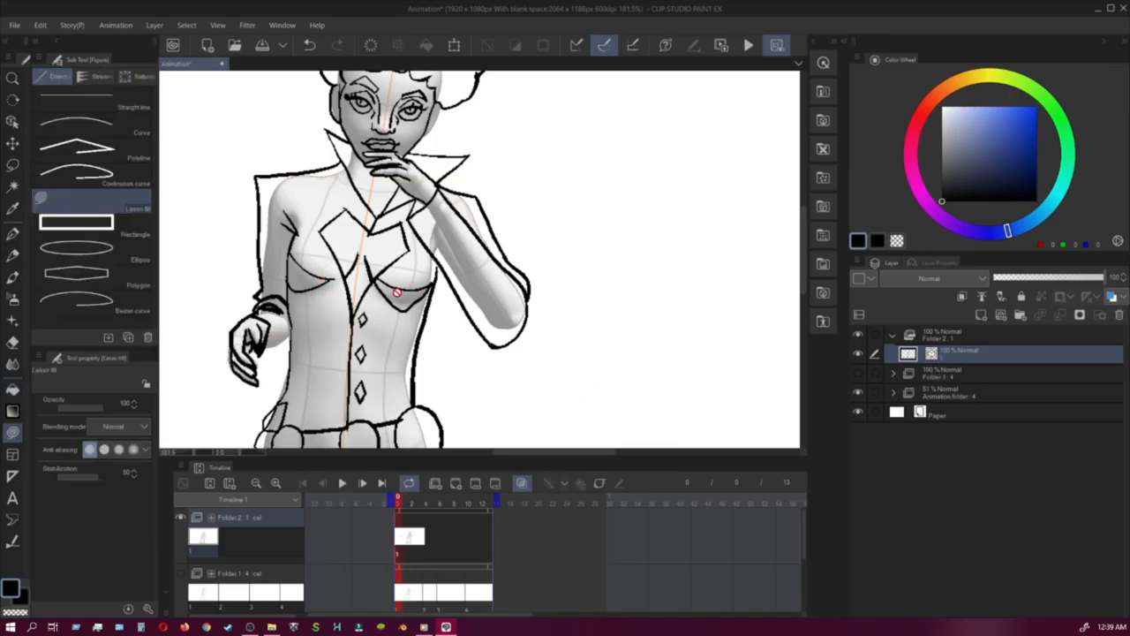
pyautogui.press('p')
pyautogui.hotkey('ctrl', 'z')
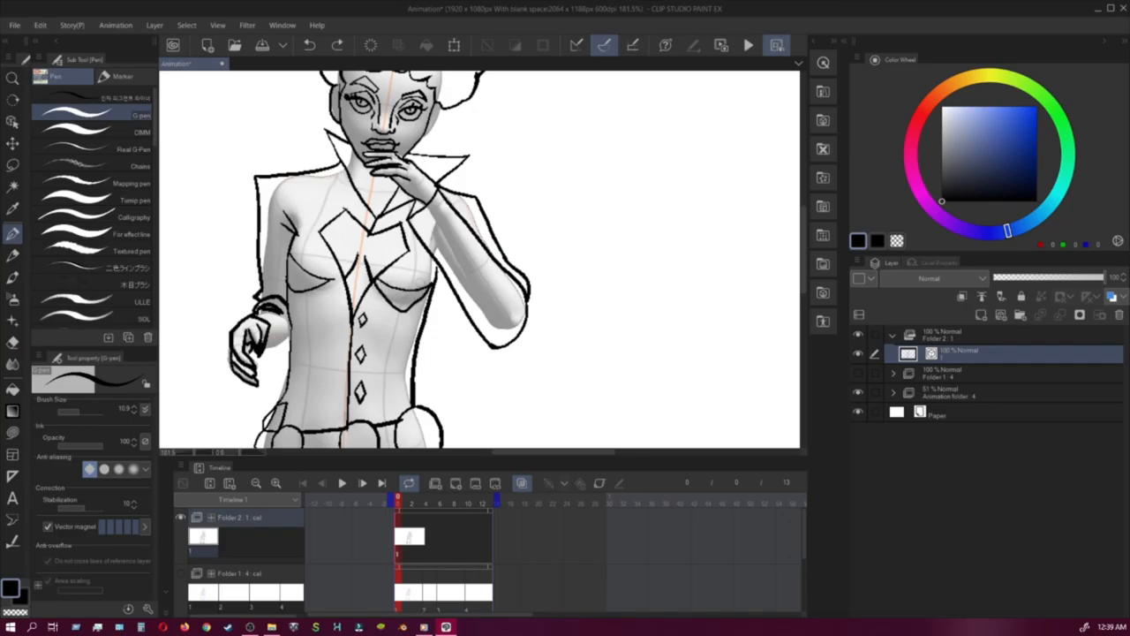
pyautogui.moveTo(440, 103); pyautogui.dragTo(424, 138)
pyautogui.moveTo(350, 145); pyautogui.dragTo(351, 170)
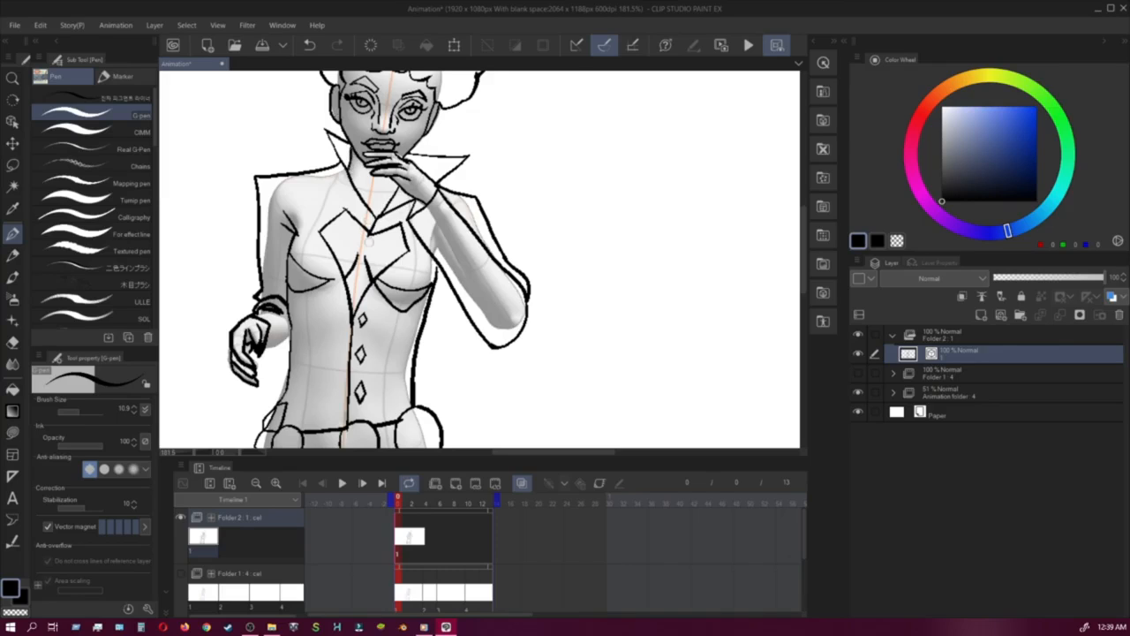